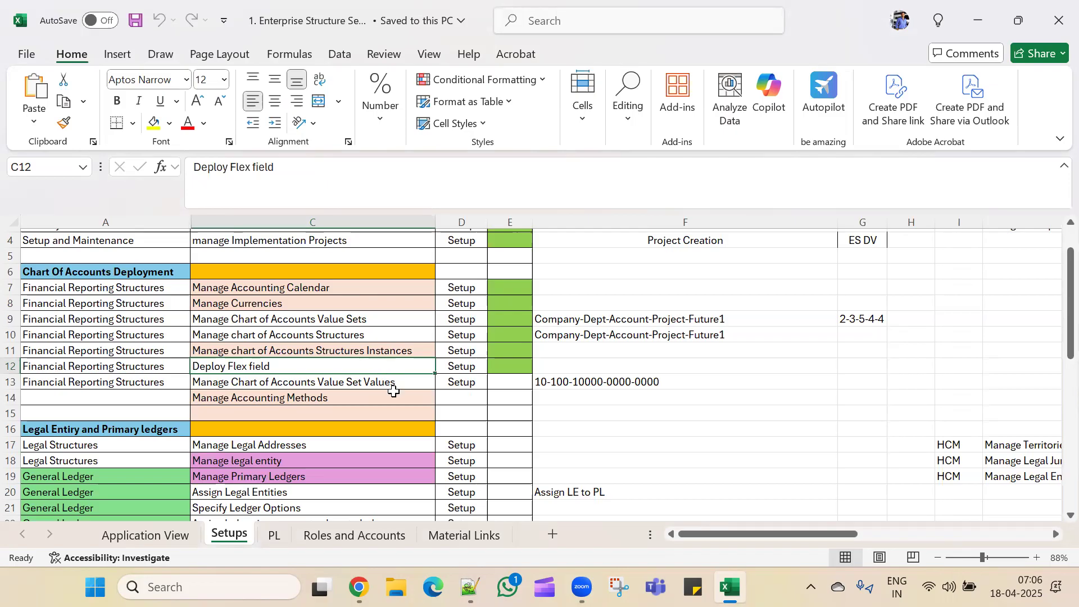
- Review the Manage Chart of Accounts Value Set Values row on the Setups sheet and the account list on the Roles and Accounts sheet
left_click(397, 384)
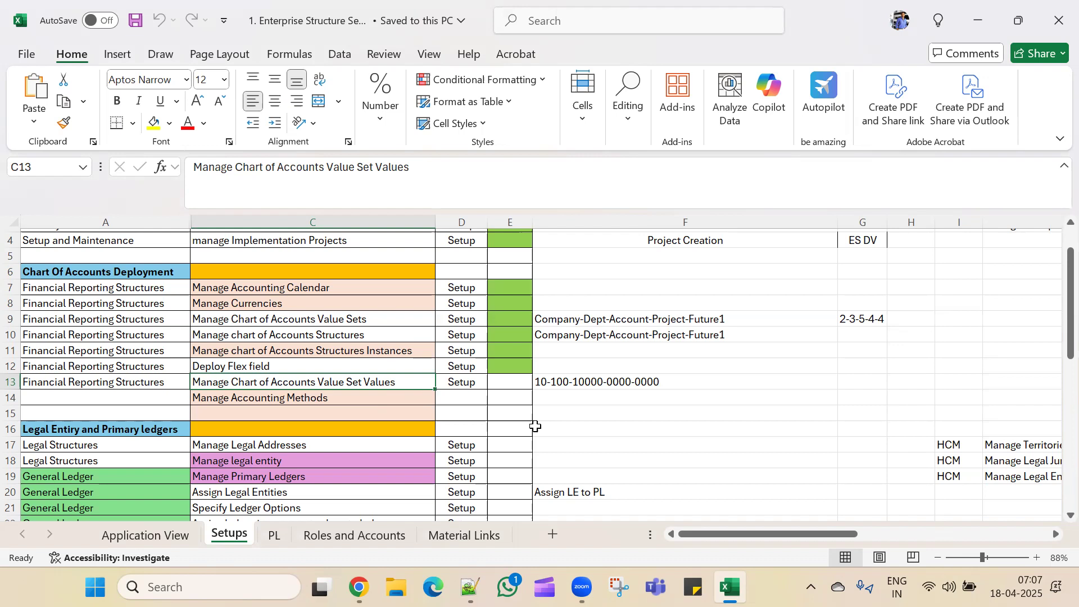
left_click(373, 536)
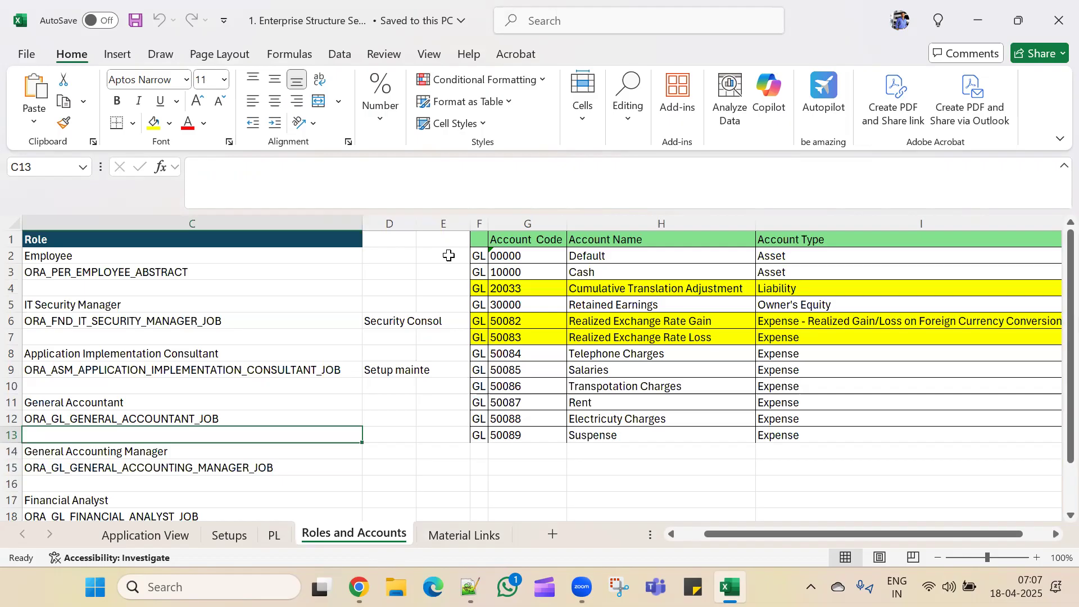
left_click_drag(448, 256, 777, 428)
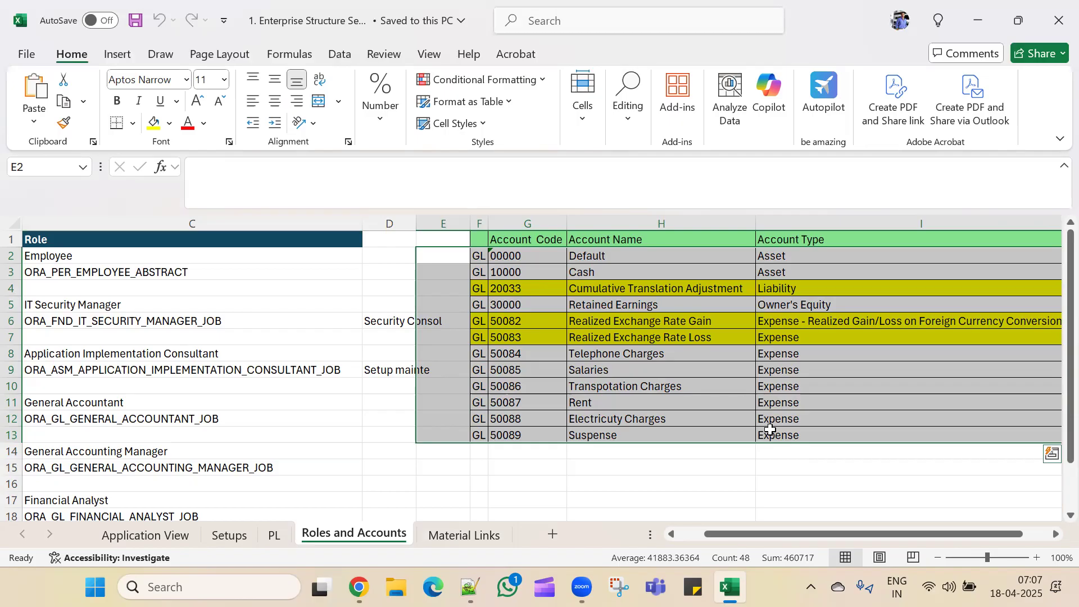
left_click(730, 402)
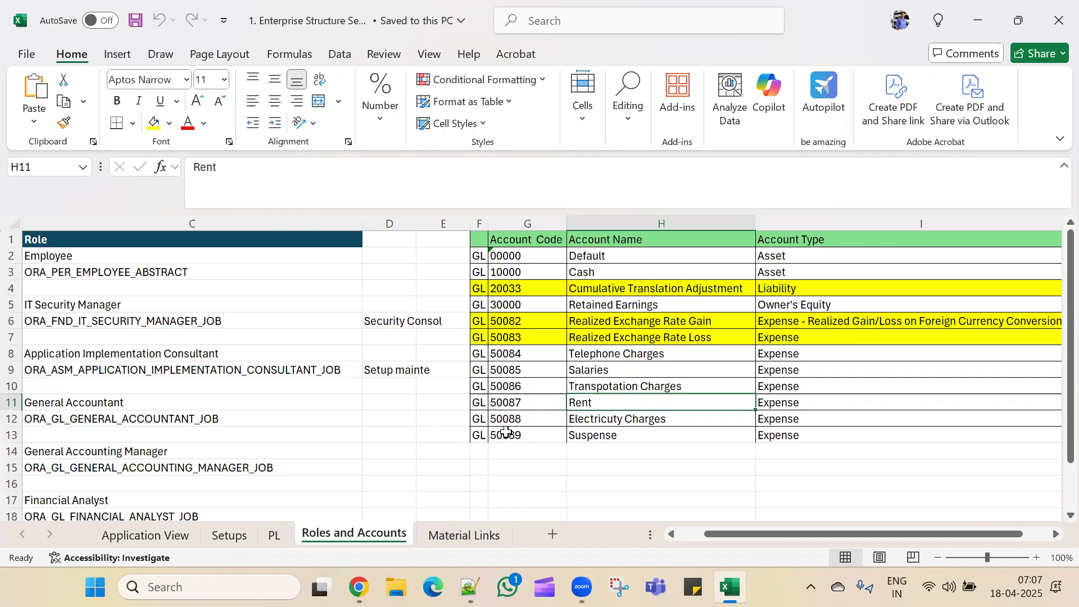
- Switch to Oracle Fusion in the browser, go to Setup and Maintenance, and open the Manage Implementation Projects page
key("alt+Tab")
key("alt+Tab")
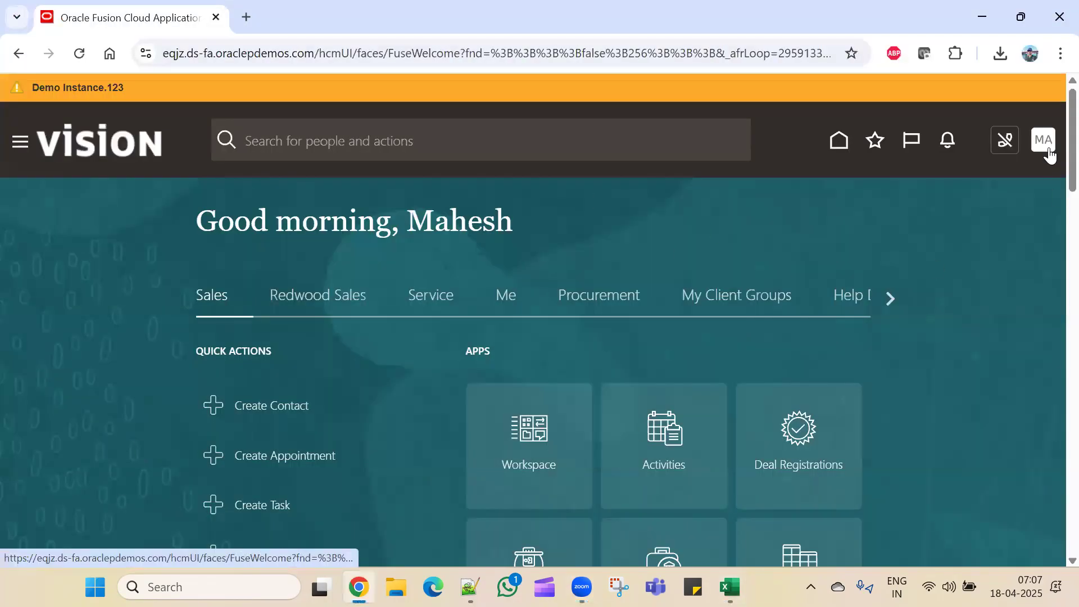
left_click(1045, 152)
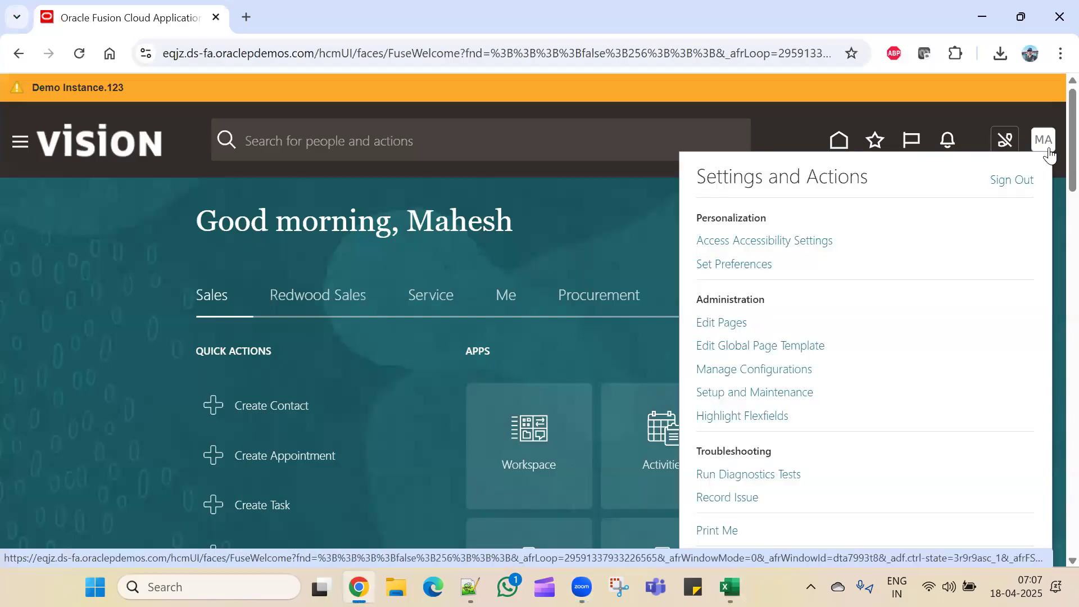
left_click(619, 219)
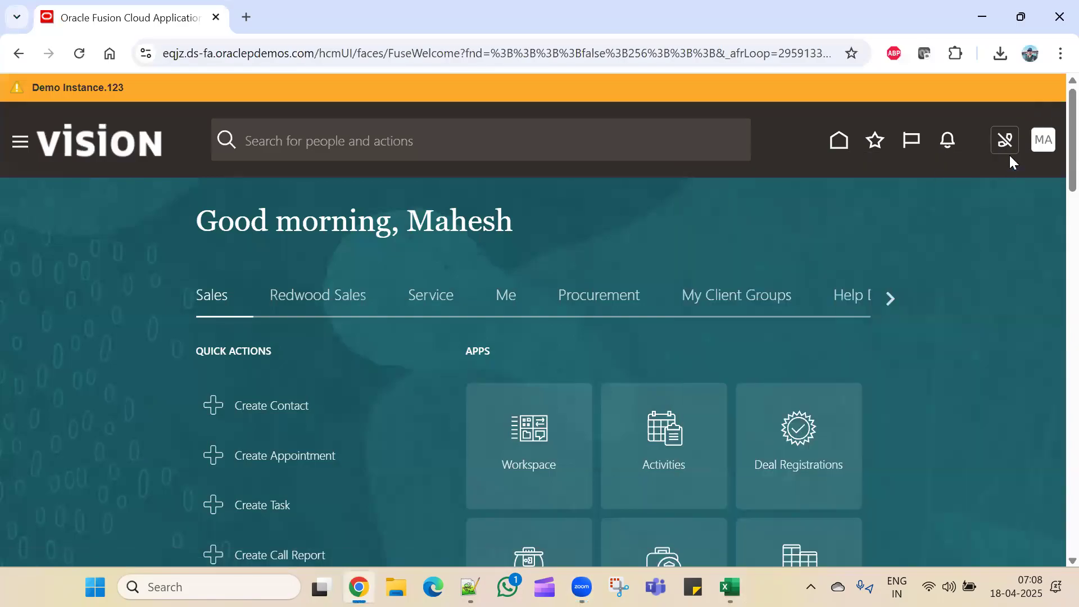
left_click(1043, 151)
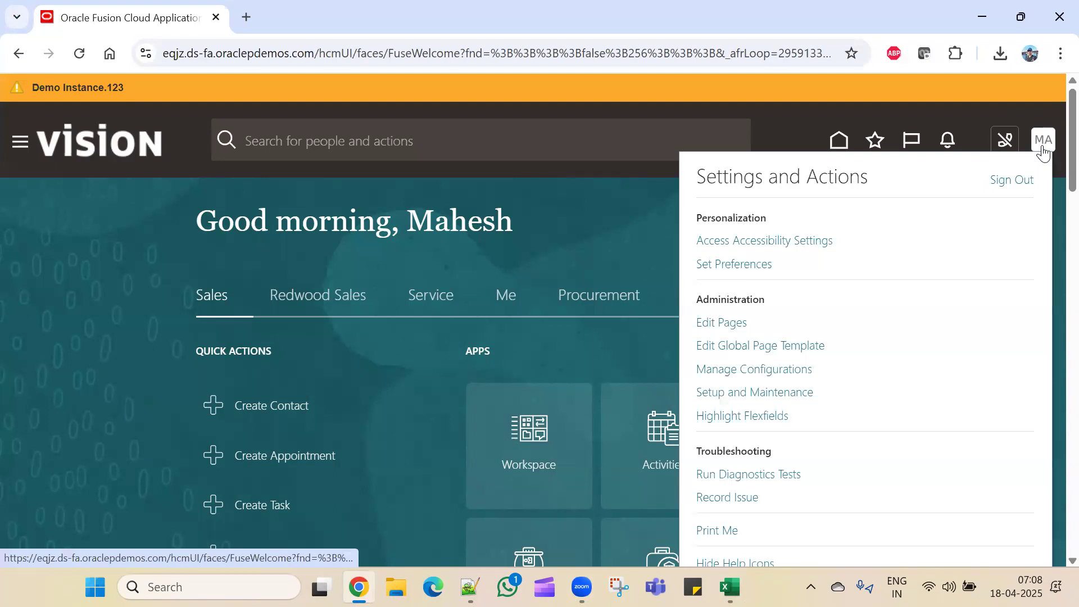
left_click(762, 394)
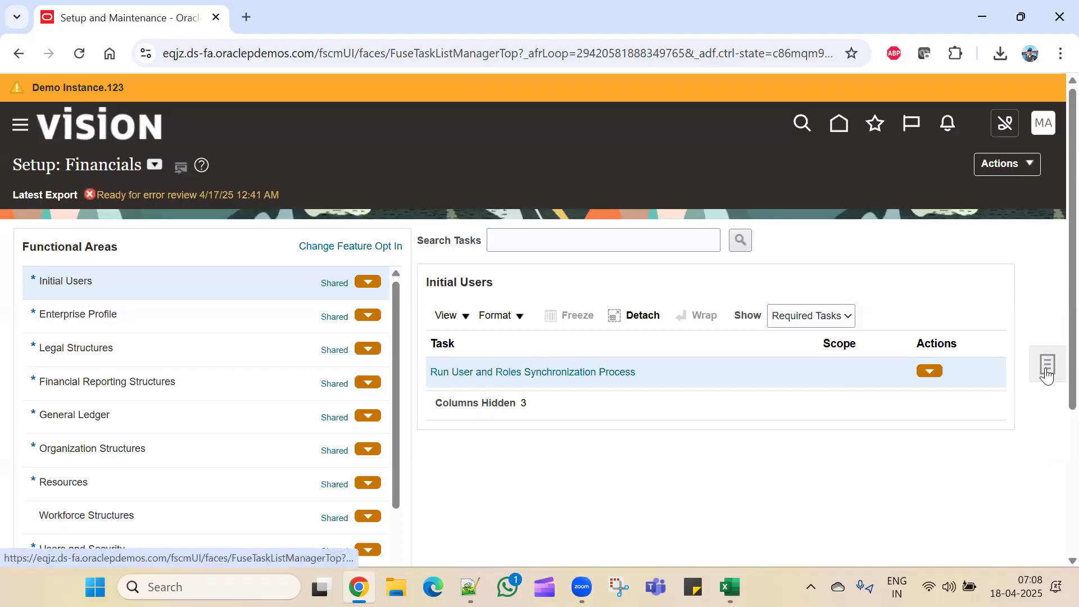
left_click(1046, 366)
left_click(981, 236)
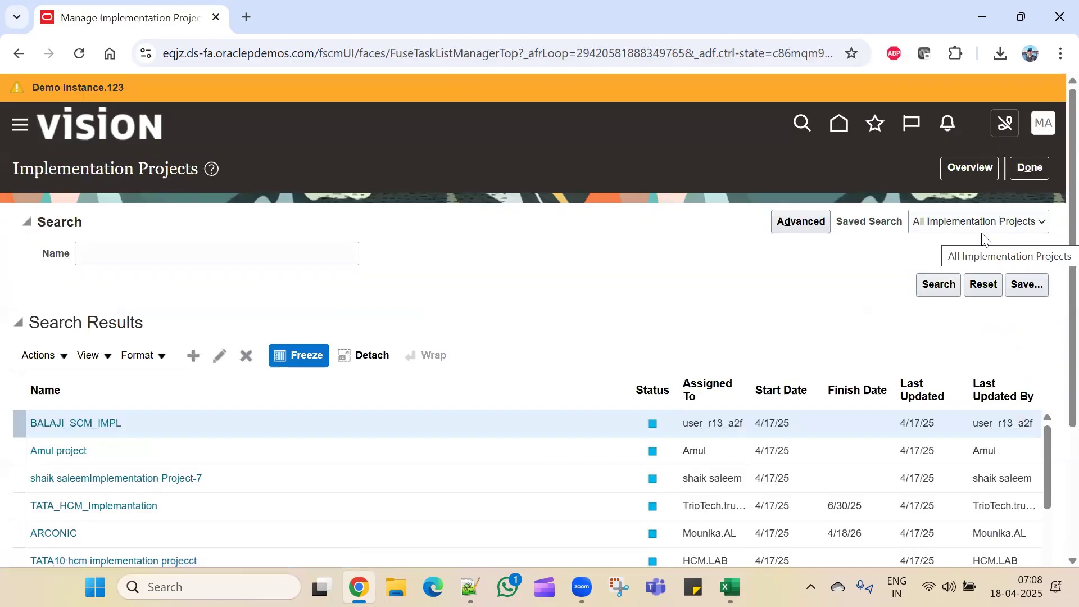
- Search the implementation projects by the owner's first name and open the matching Implementation Project-6
left_click(156, 247)
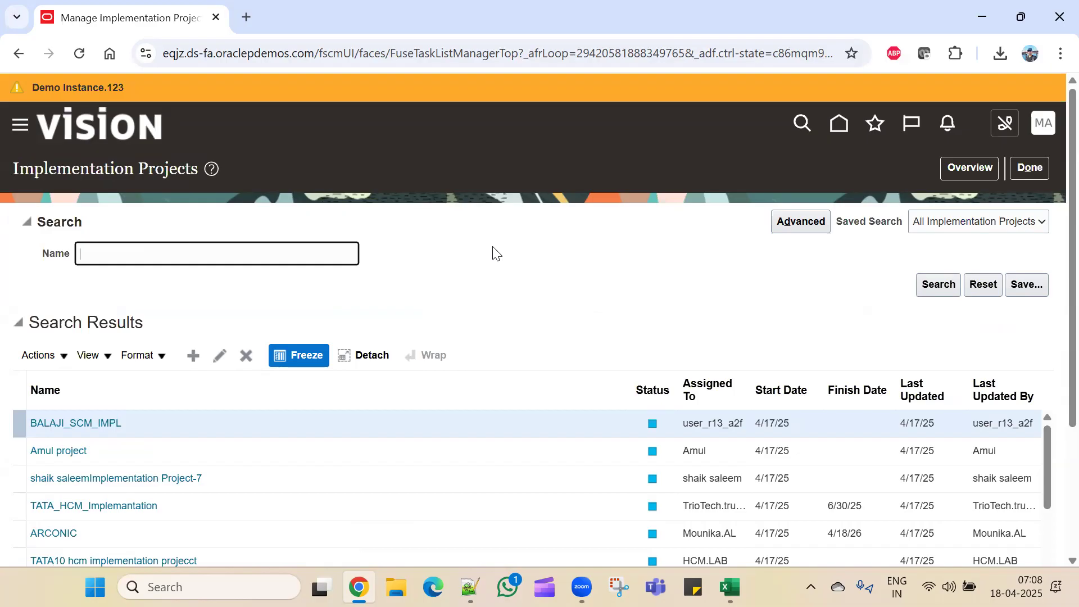
type("Mahesh")
key("Return")
left_click(231, 421)
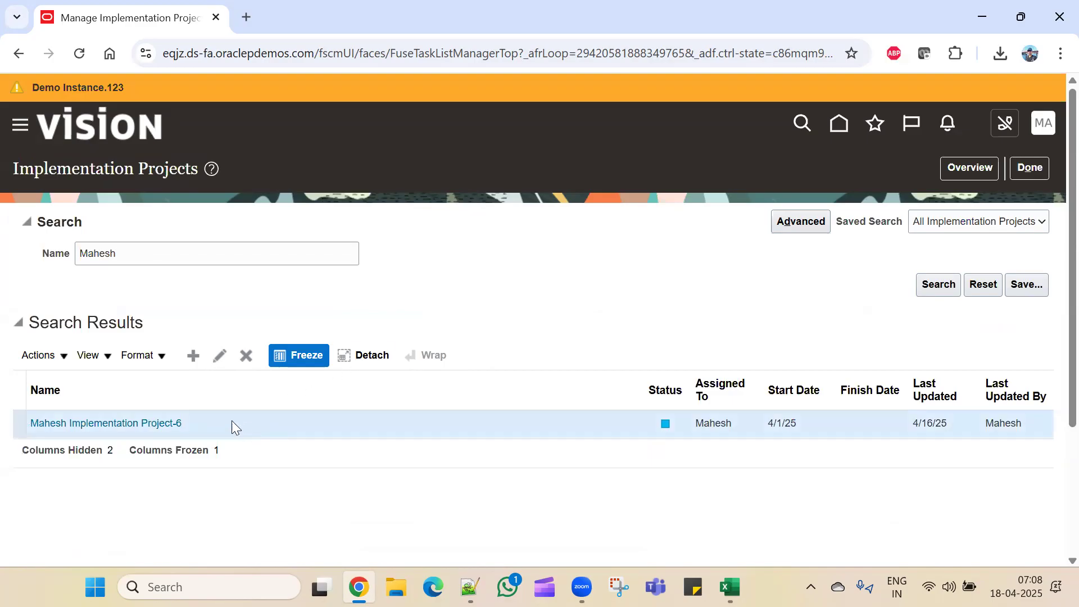
left_click(106, 422)
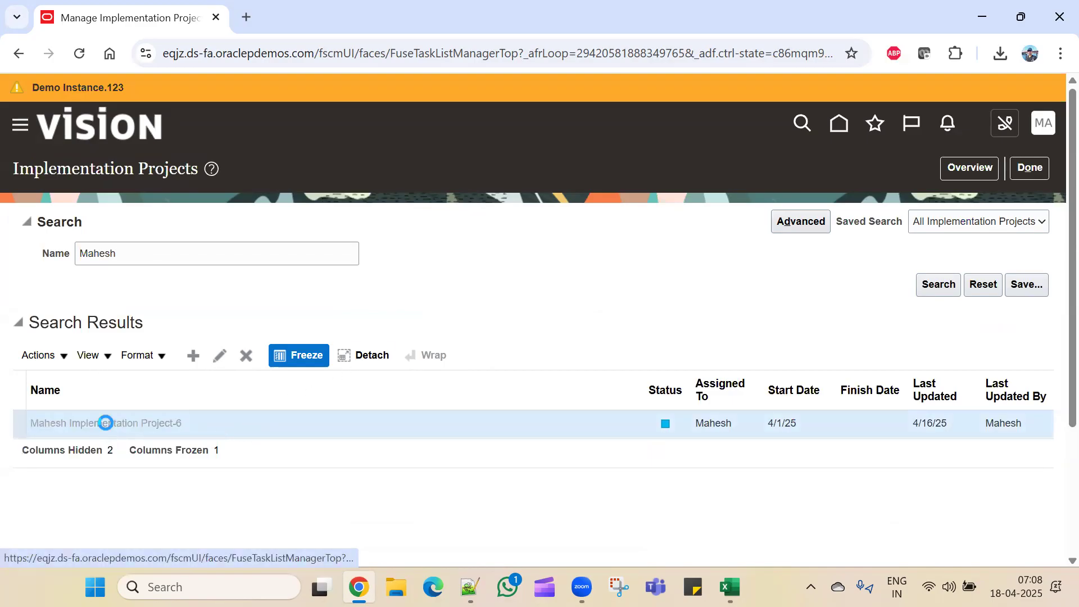
- Switch to the Excel workbook and copy the task name "Manage Chart of Accounts Value Set Values" from cell C13 of the Setups sheet
left_click(117, 388)
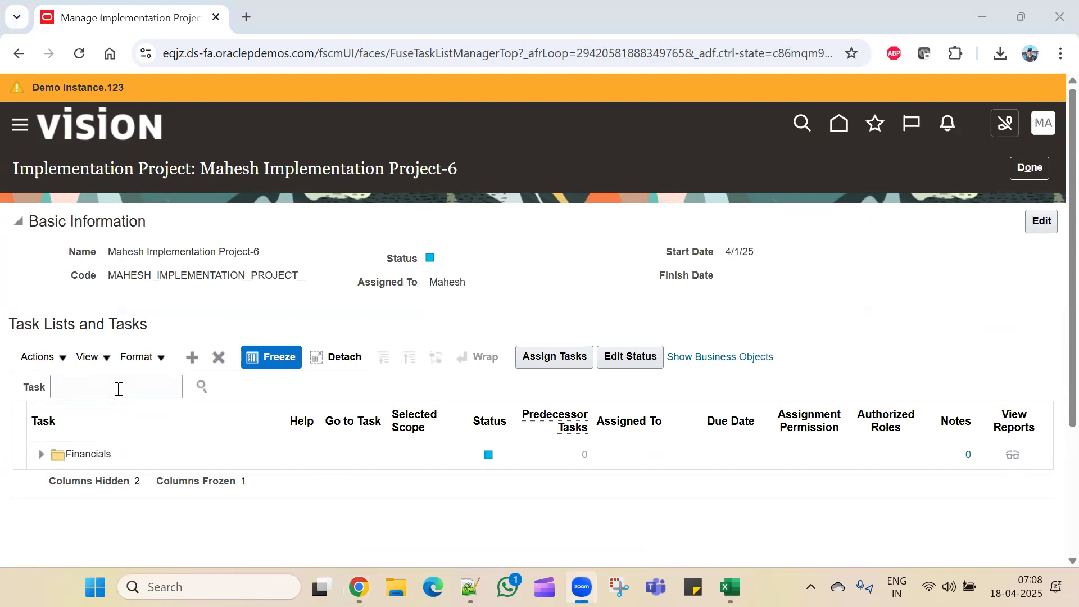
key("alt+Tab")
key("alt+Tab")
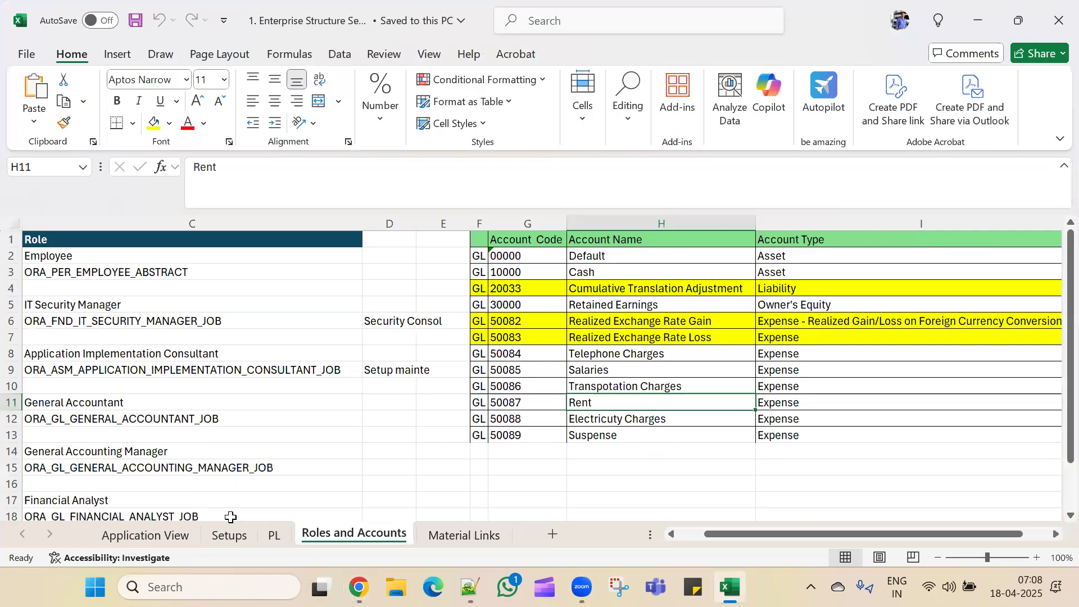
left_click(215, 534)
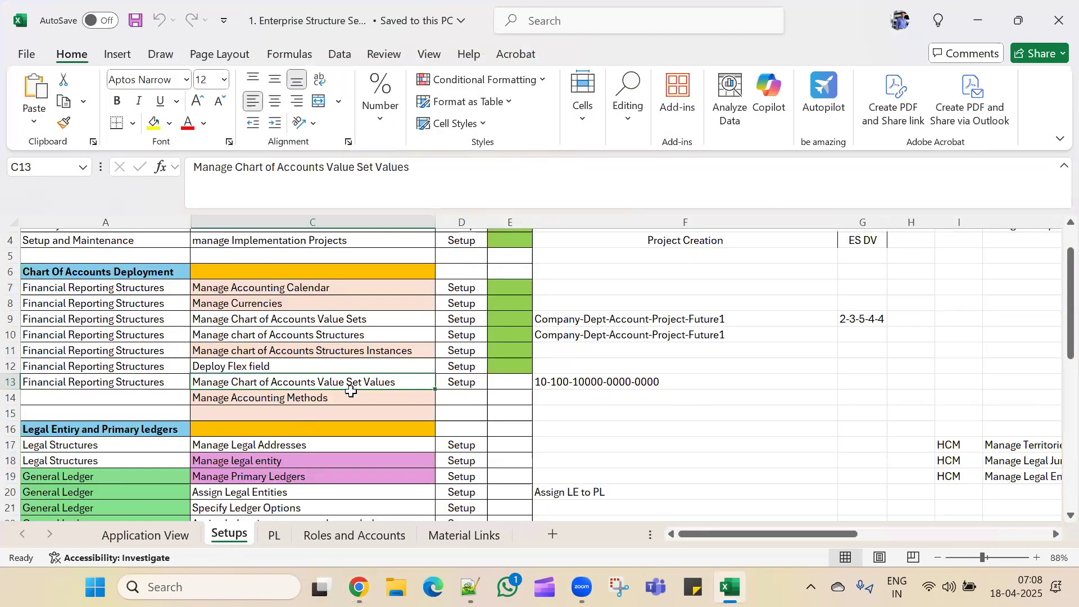
left_click_drag(440, 167, 189, 174)
key("ctrl+c")
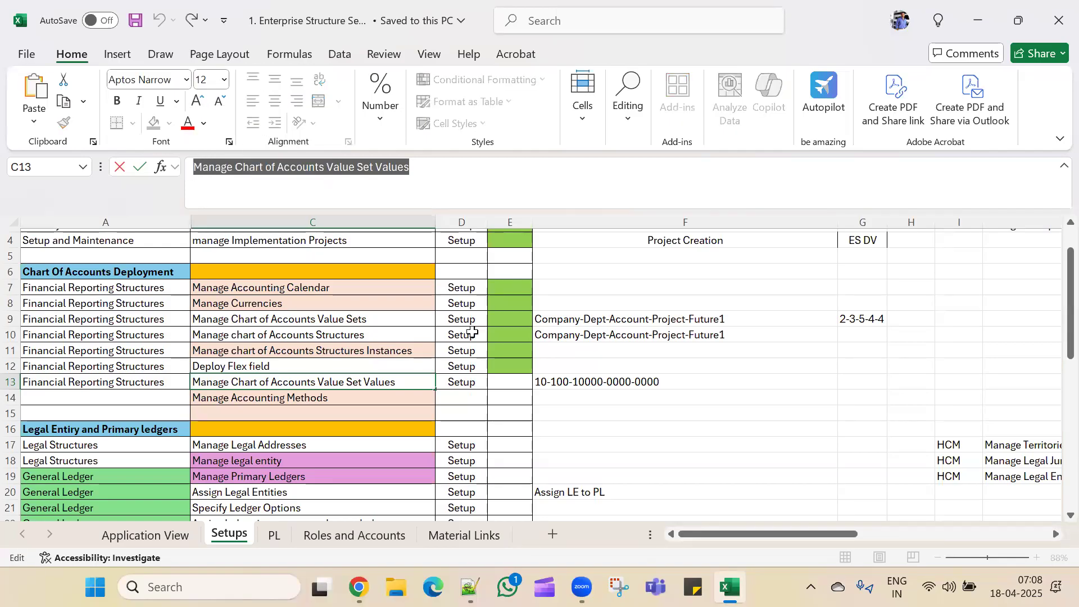
- Return to the browser and search the project's tasks for the copied name "Manage Chart of Accounts Value Set Values"
key("alt+Tab")
key("alt+Tab")
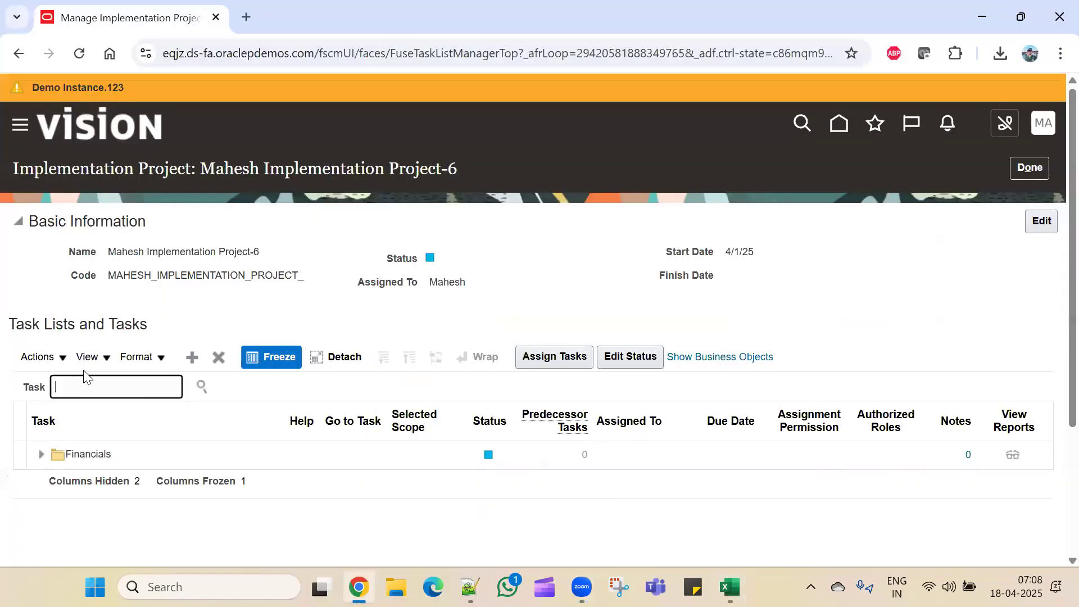
key("ctrl+v")
left_click(202, 387)
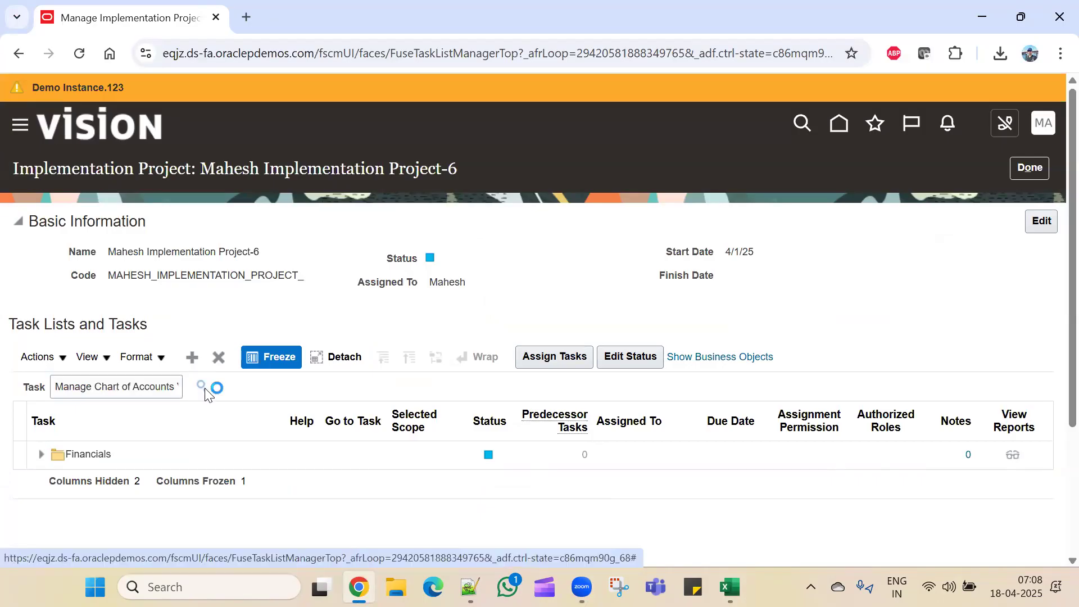
- Widen the Help column of the task list and go to the Manage Chart of Accounts Value Set Values task
left_click(165, 440)
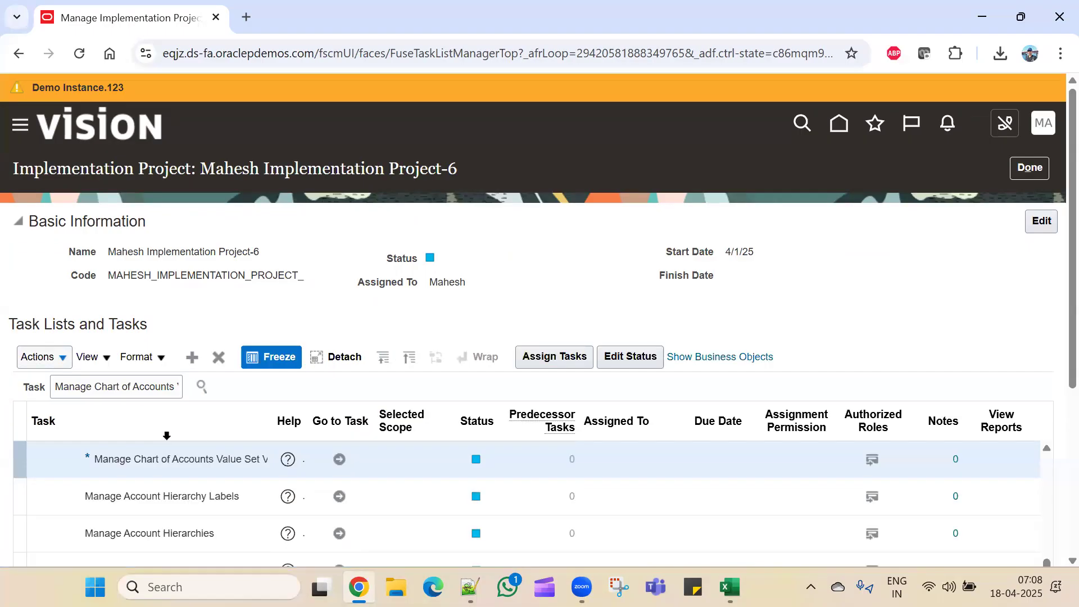
scroll(164, 433, "down", 1)
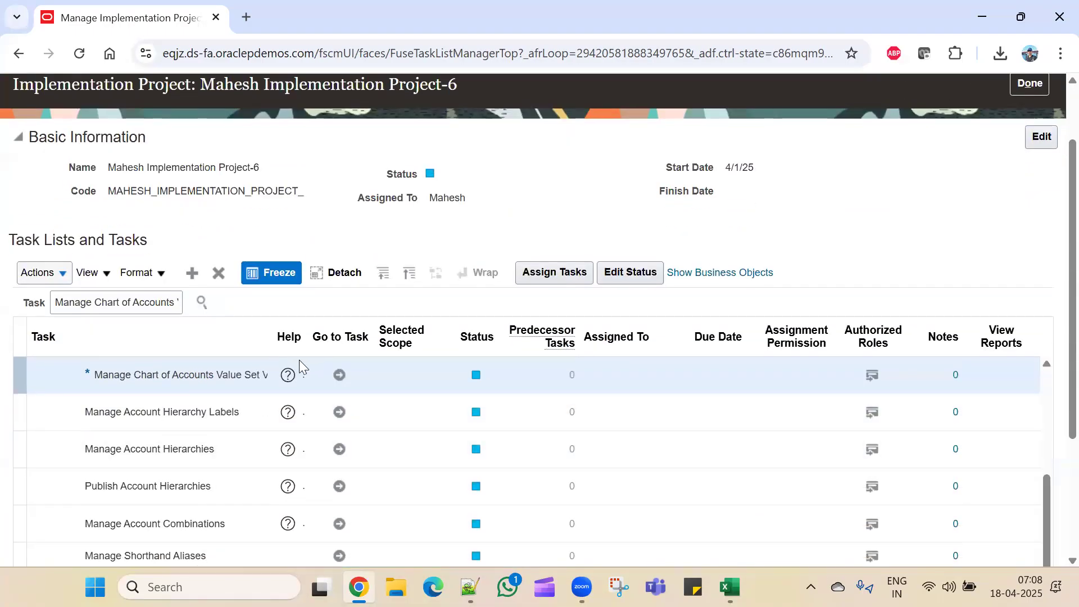
scroll(305, 339, "down", 1)
scroll(306, 339, "down", 1)
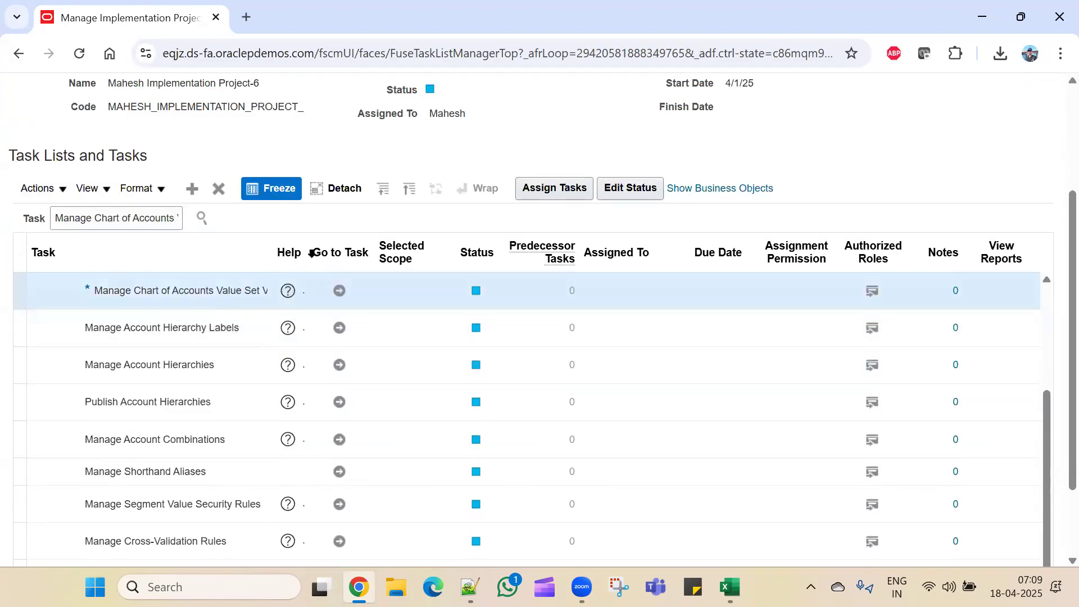
left_click_drag(307, 253, 341, 255)
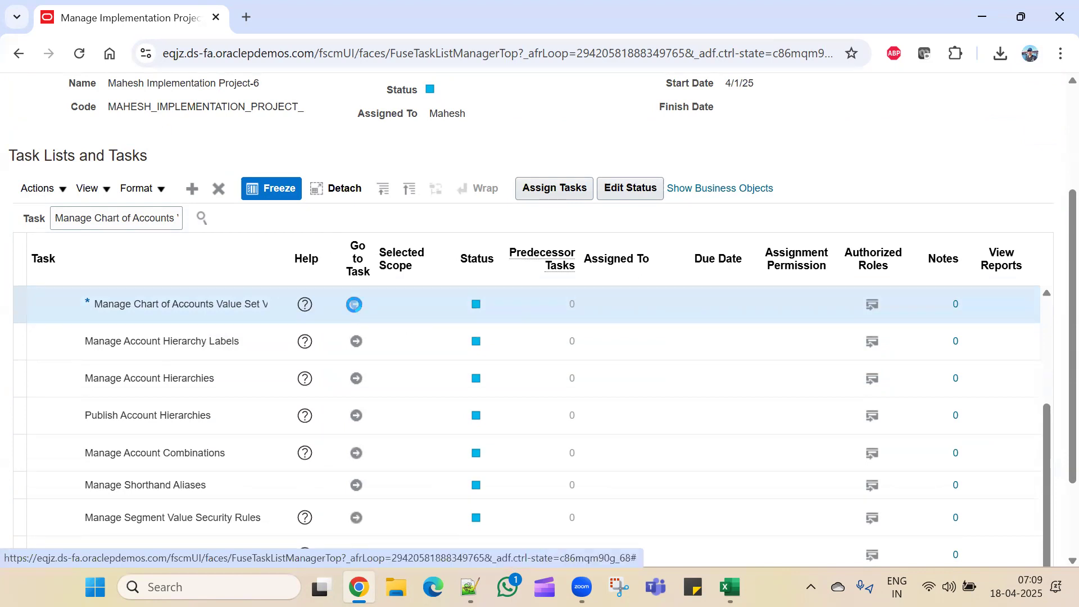
left_click(354, 304)
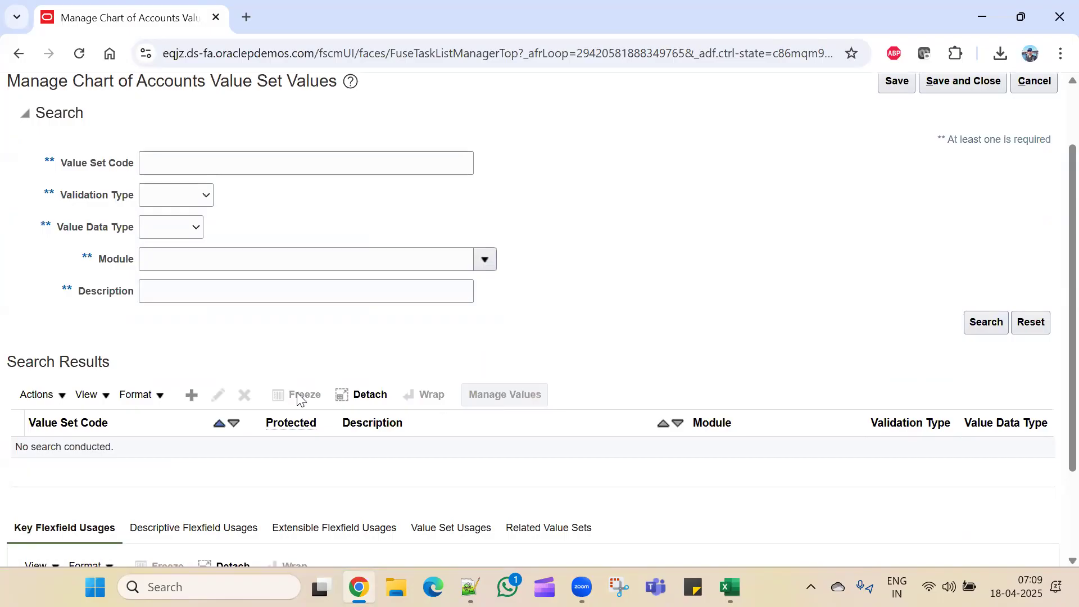
- Search for value sets whose code starts with "Sony1"
left_click(216, 169)
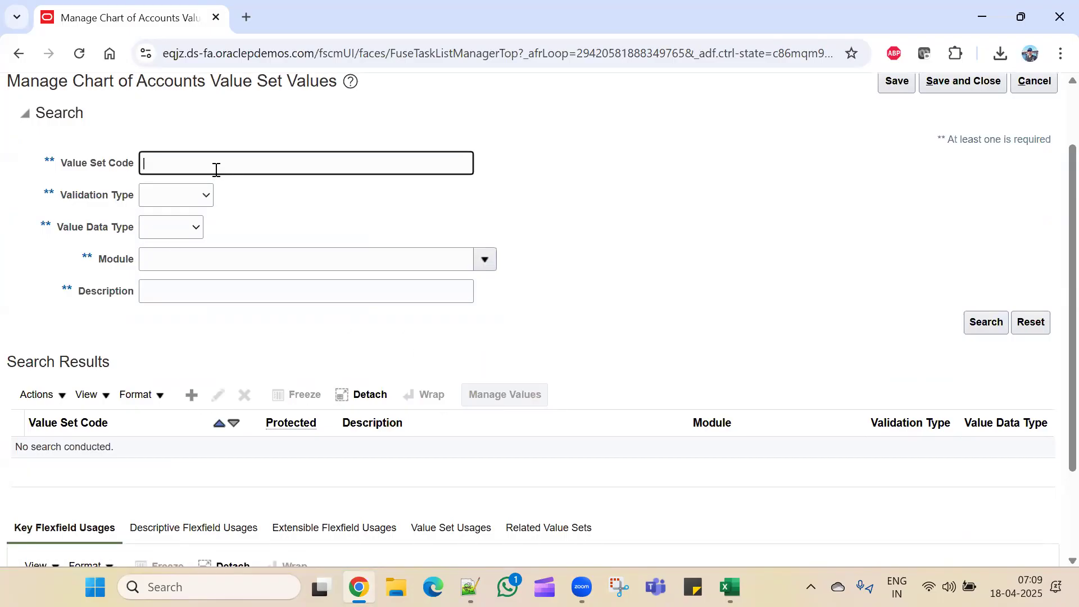
type("Sony1")
key("Return")
scroll(899, 309, "down", 3)
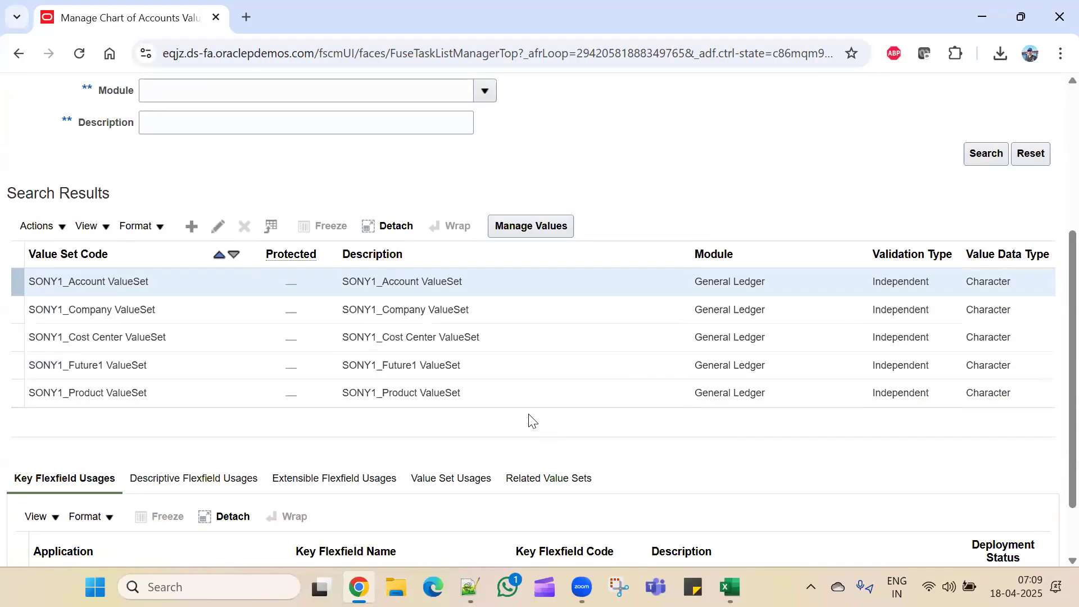
- Open the Manage Values page for the SONY1_Company ValueSet
left_click(159, 308)
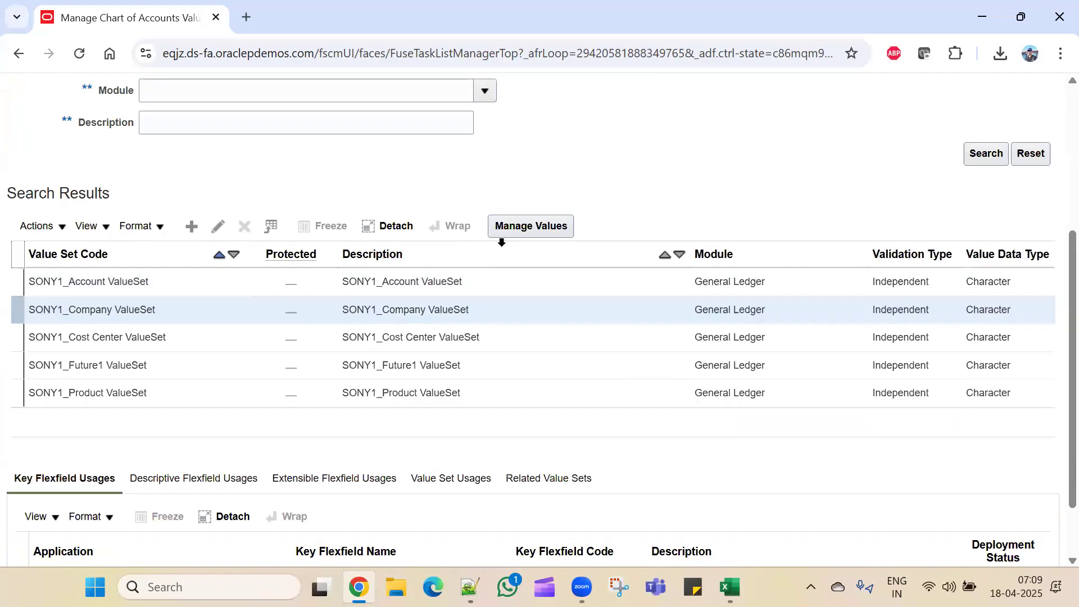
left_click(185, 318)
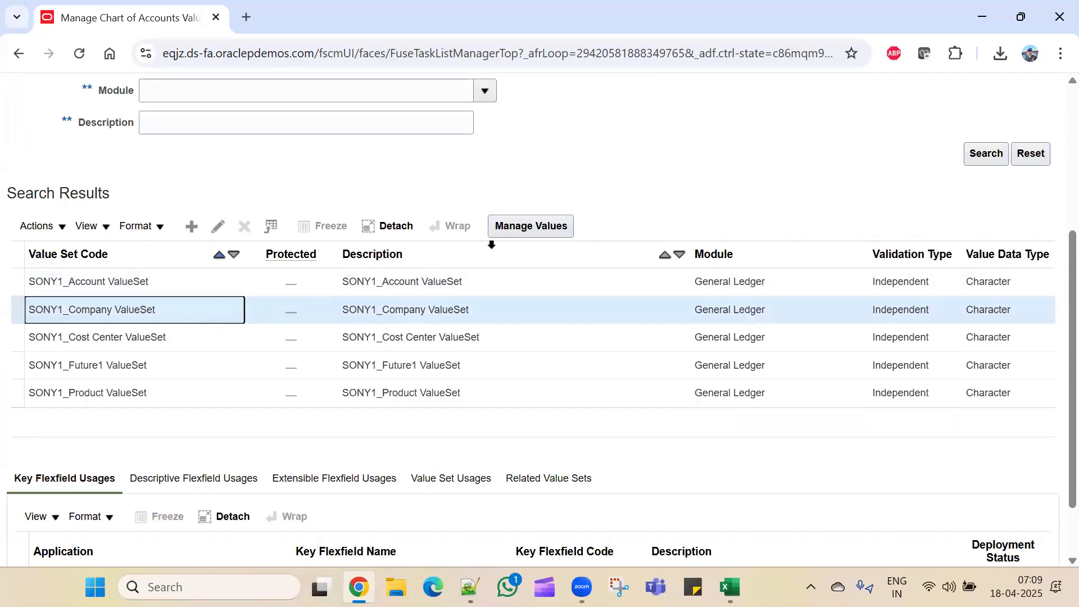
left_click(513, 227)
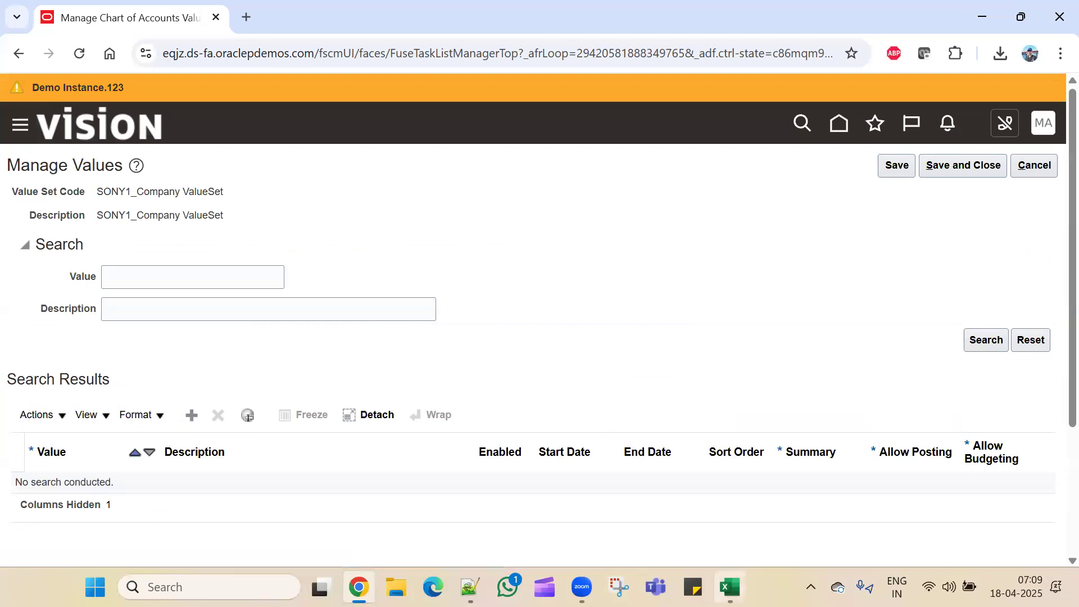
- Switch to Excel and examine the Value Sets Values table on the PL sheet, covering the Company, Dept, Accounts, Location and Future1 values
left_click(730, 587)
left_click(269, 536)
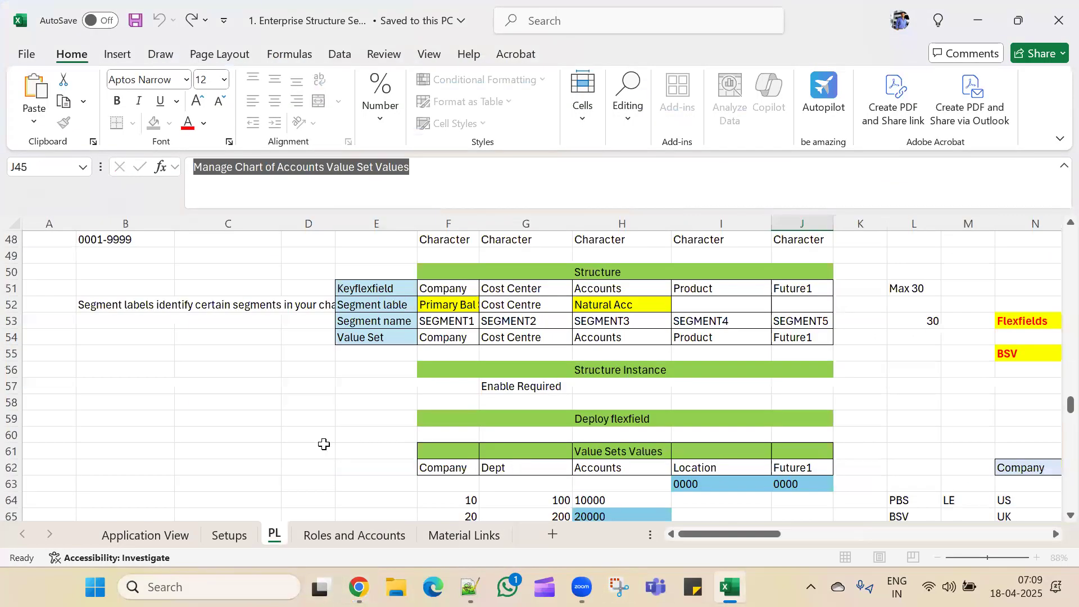
scroll(463, 369, "down", 2)
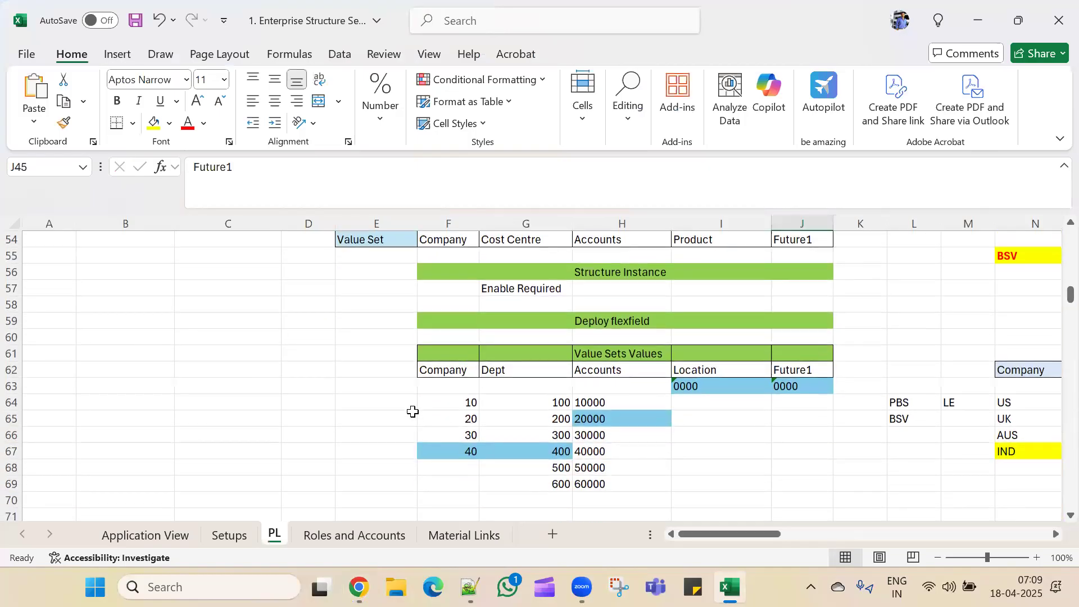
scroll(412, 410, "down", 1)
left_click_drag(393, 320, 801, 432)
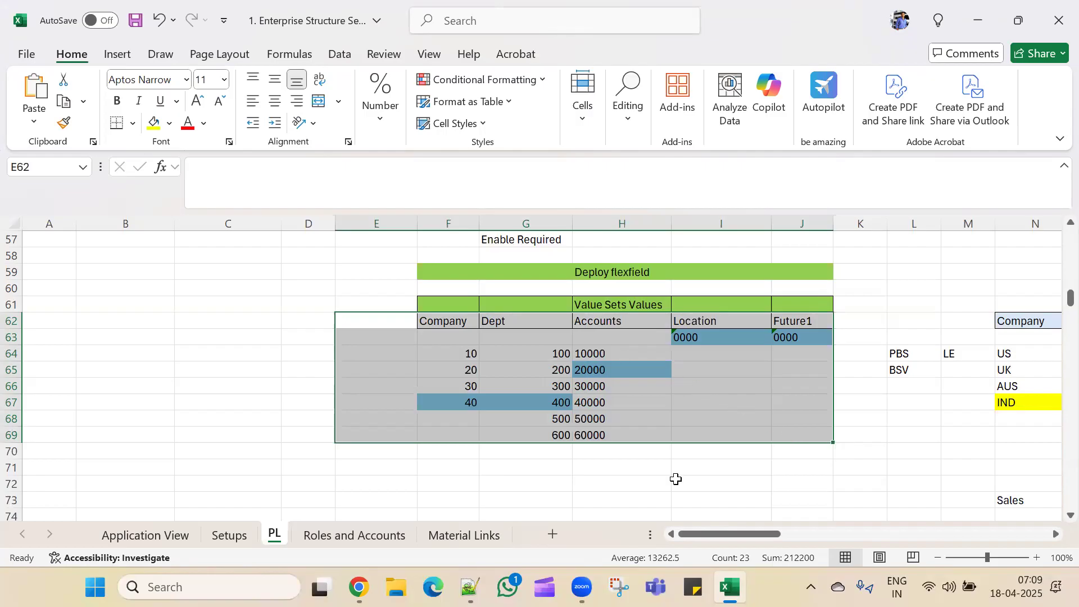
left_click_drag(711, 534, 732, 538)
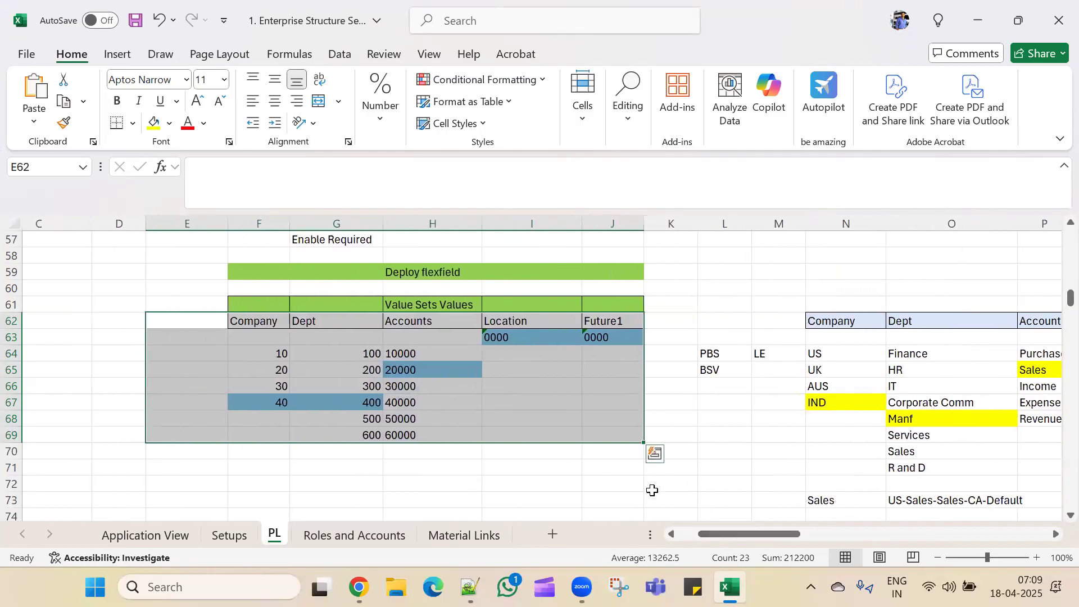
left_click(574, 497)
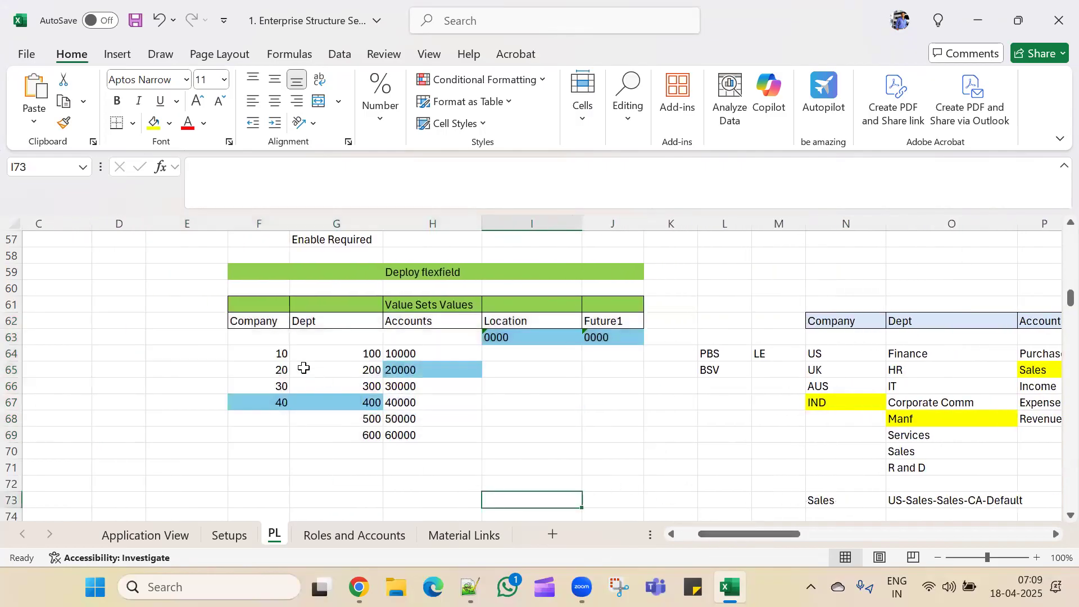
left_click(253, 342)
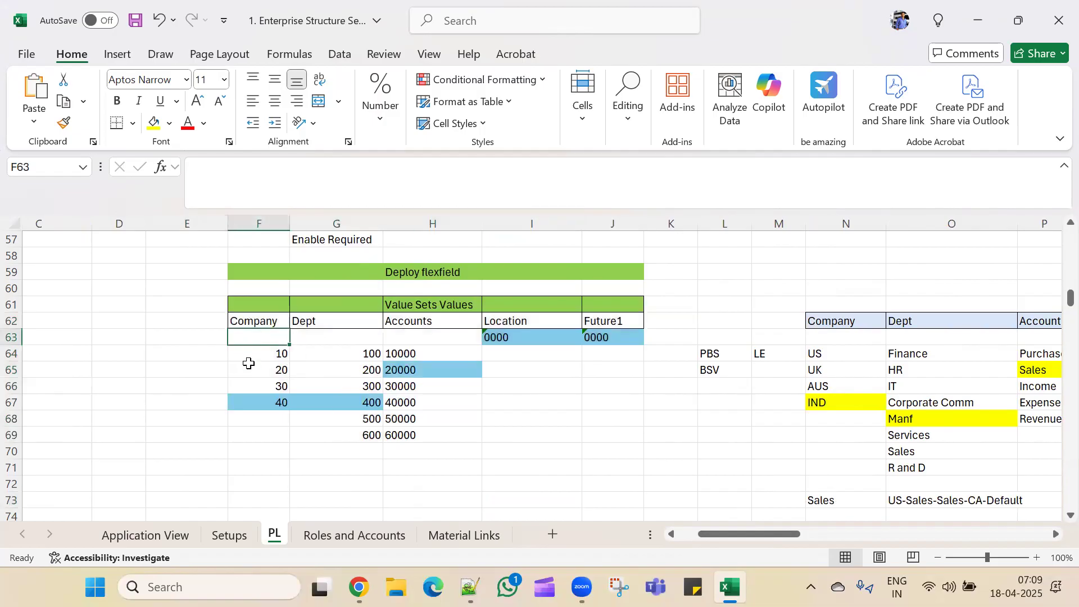
- Go through the code lists under Company, Dept, Accounts, Location and Future1 in the Value Sets Values table, column by column
left_click_drag(248, 352, 245, 409)
left_click_drag(245, 412, 245, 416)
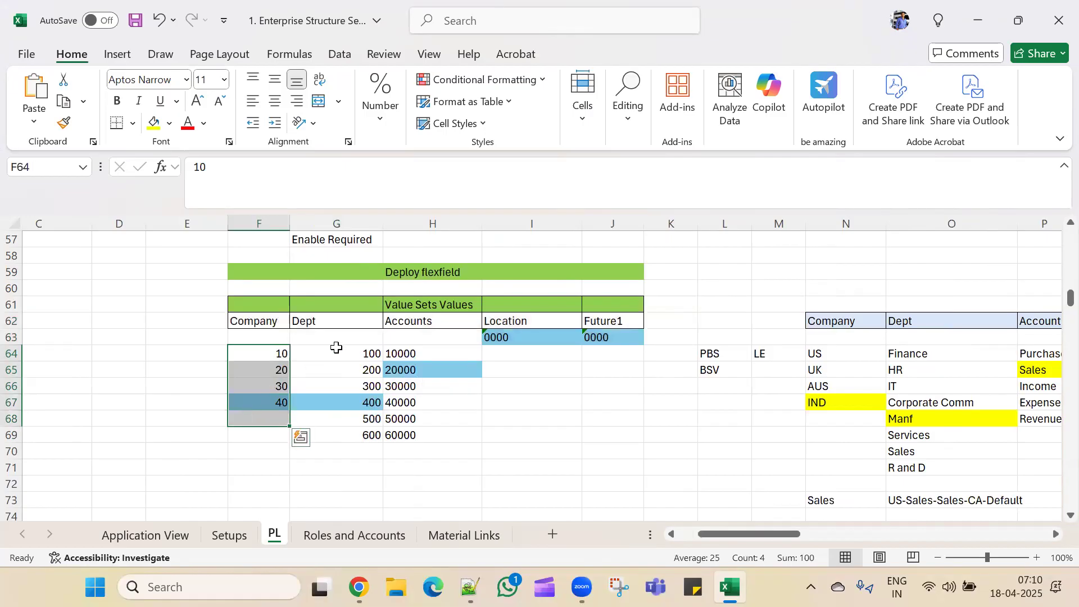
left_click_drag(336, 348, 333, 435)
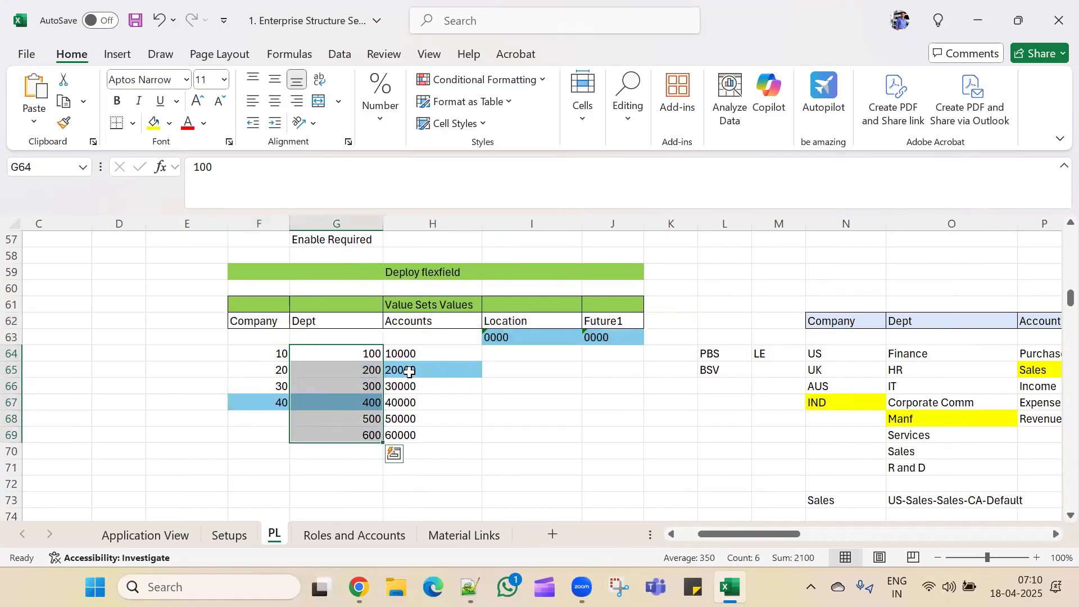
left_click_drag(447, 355, 448, 434)
left_click_drag(508, 337, 595, 387)
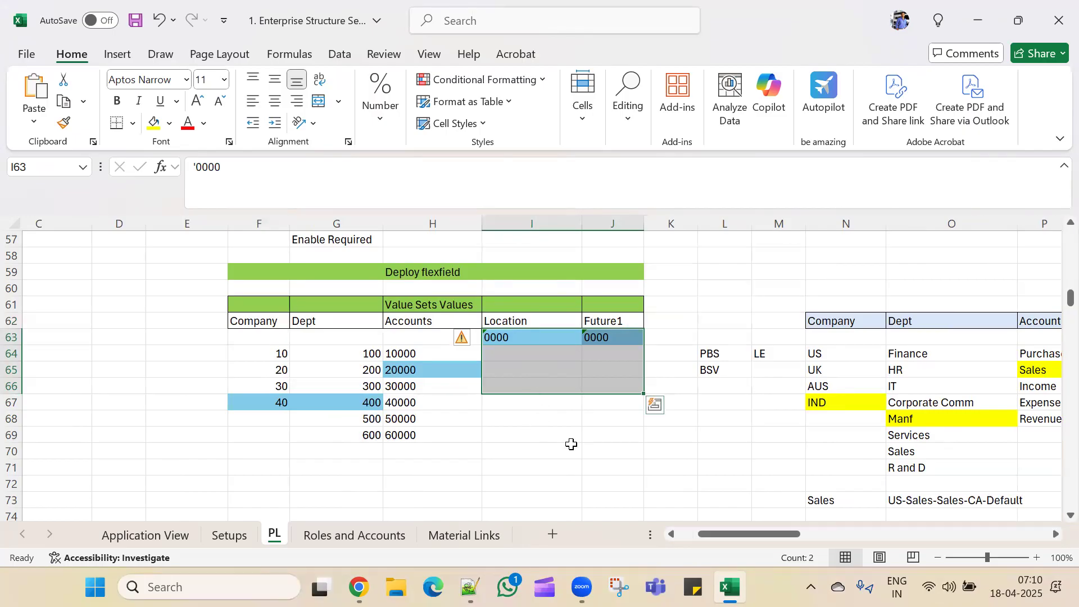
left_click(571, 449)
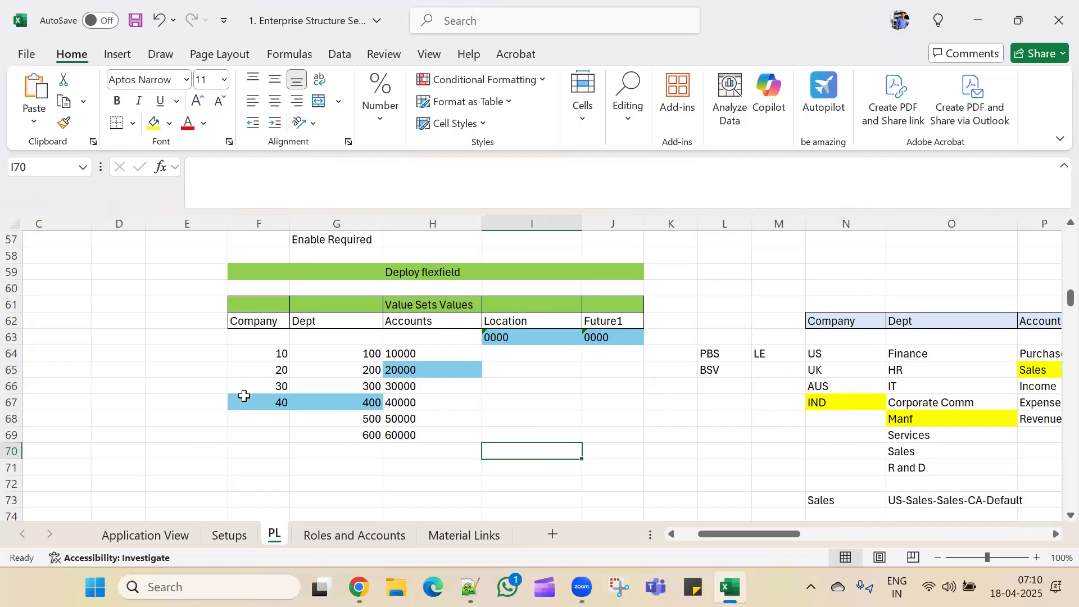
left_click(244, 350)
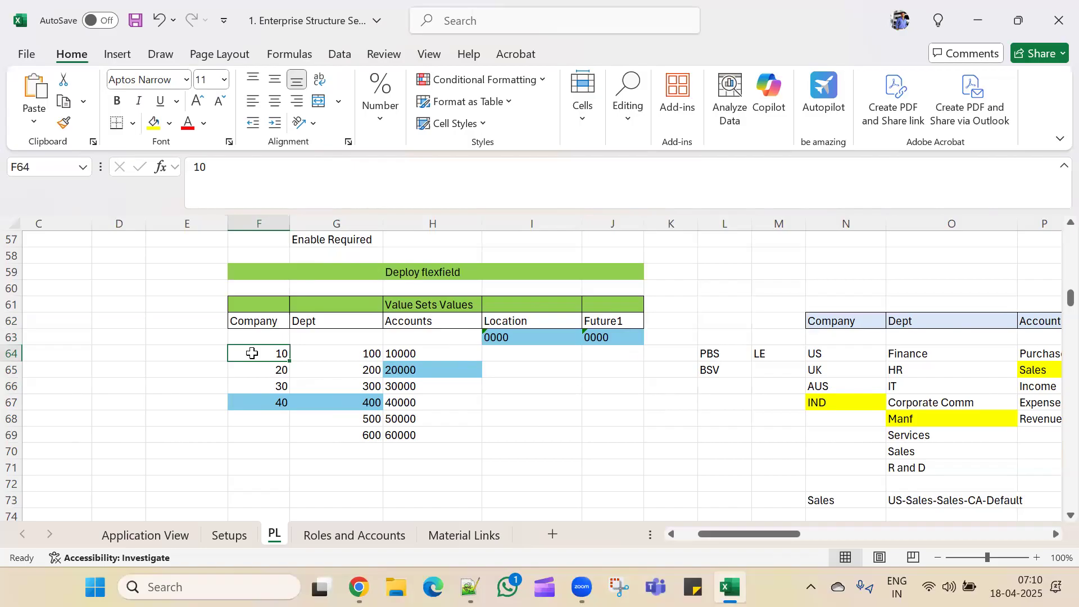
left_click(340, 354)
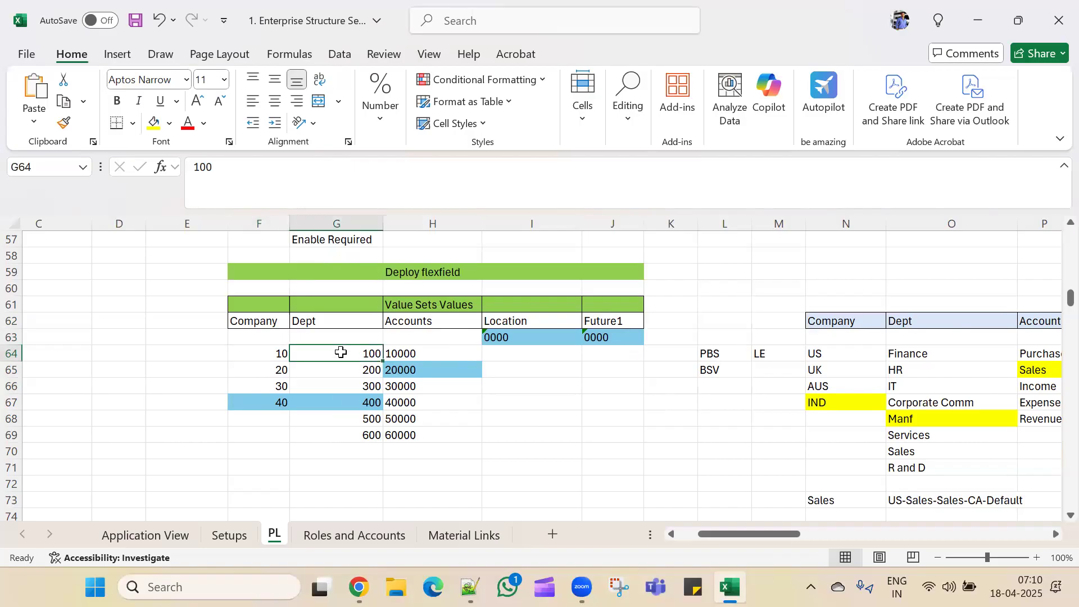
left_click(431, 389)
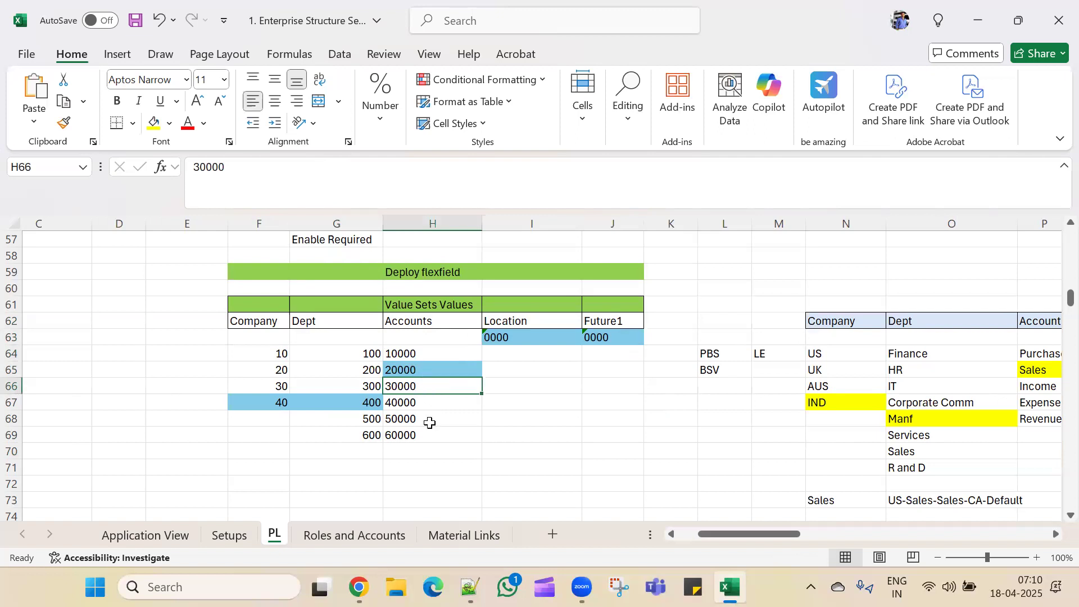
left_click(501, 373)
left_click(599, 371)
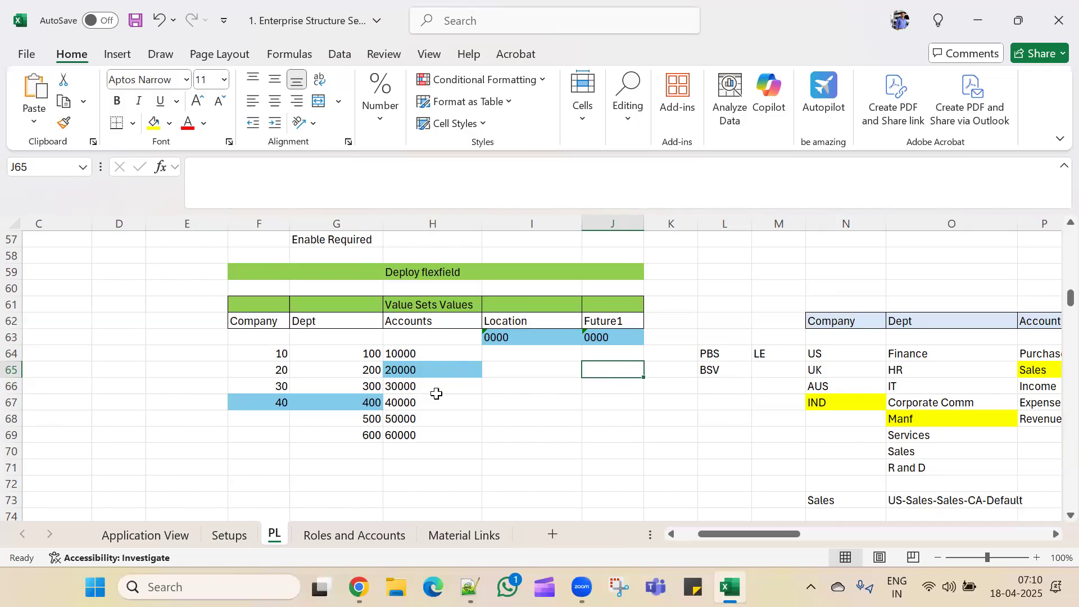
- Examine the segment descriptions table in columns N to R and the sample Sales combination US-Sales-Sales-CA-Default beneath it
left_click_drag(779, 529, 818, 531)
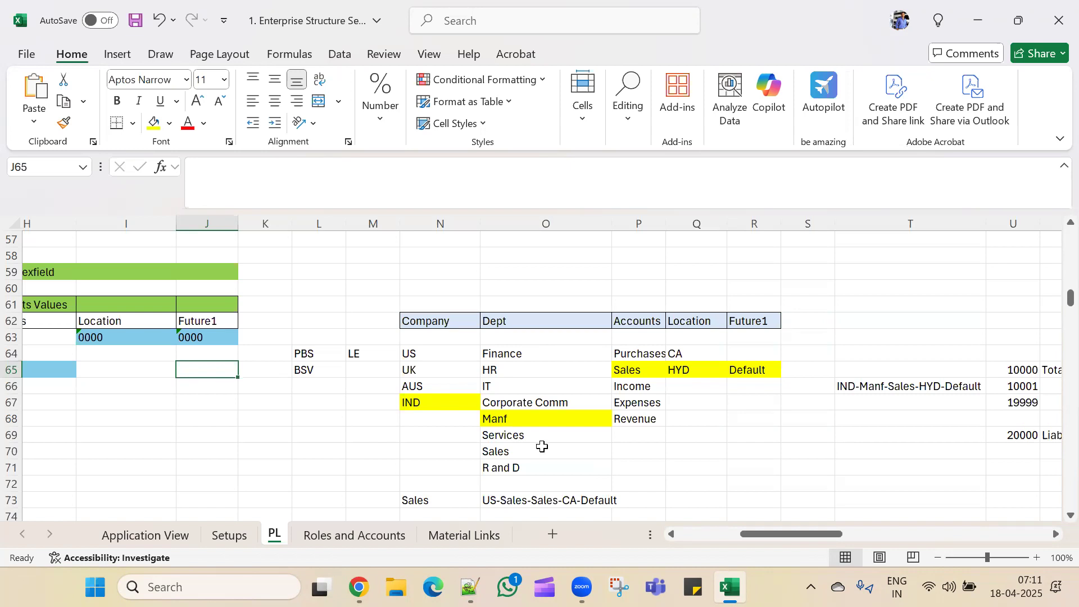
left_click_drag(532, 467, 533, 356)
left_click_drag(643, 342, 650, 420)
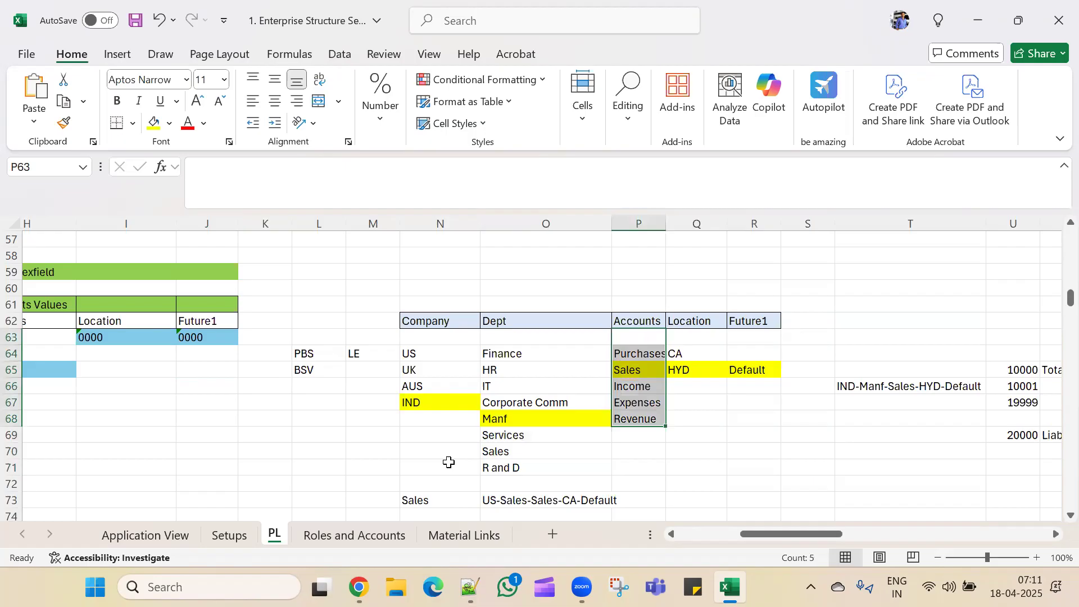
scroll(449, 462, "down", 1)
left_click(447, 444)
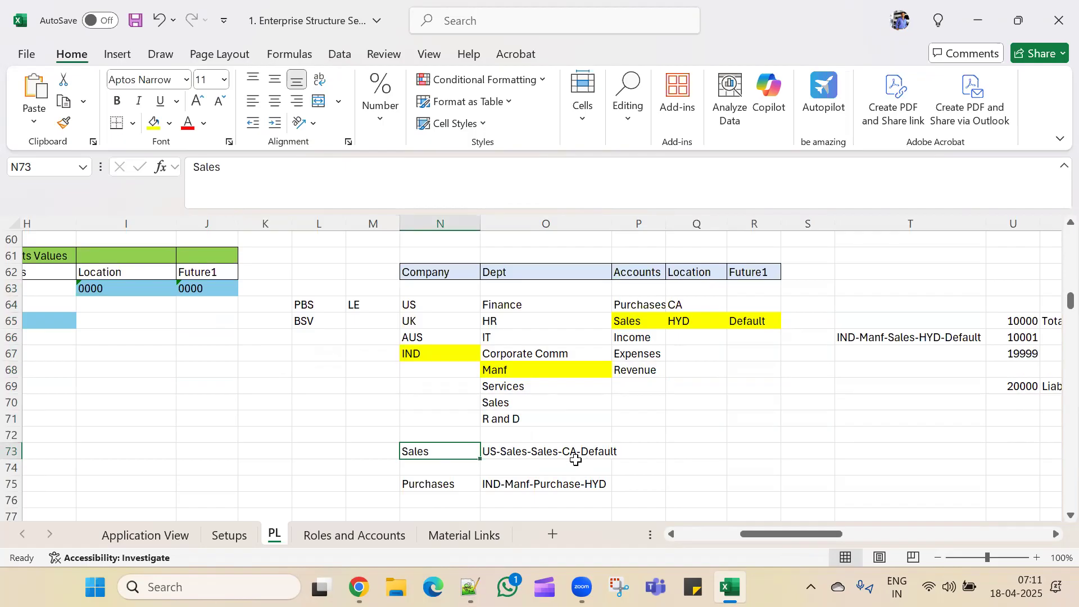
left_click(511, 451)
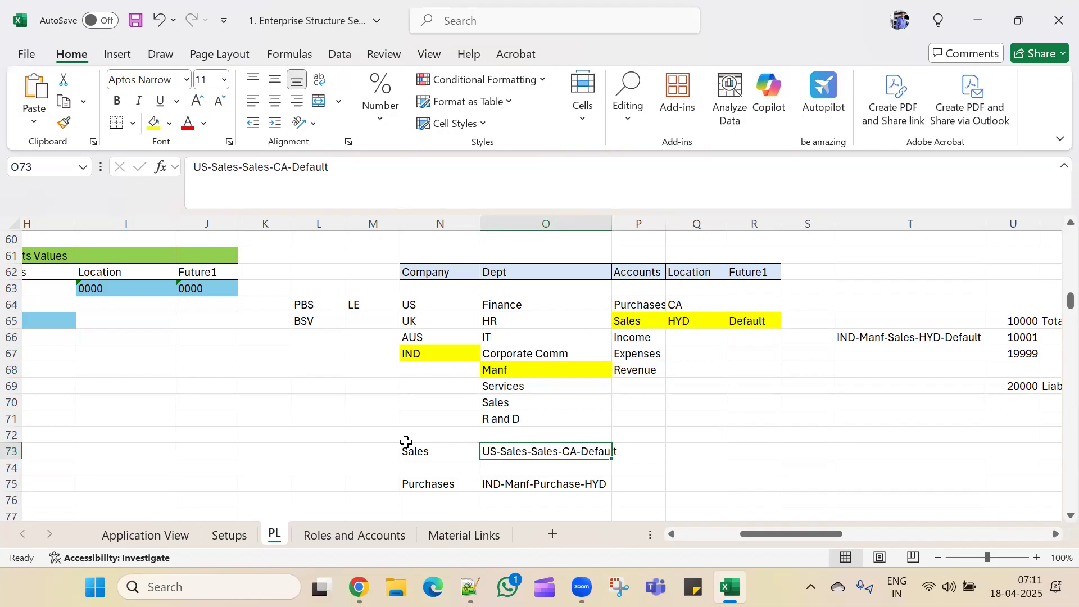
left_click_drag(786, 533, 755, 533)
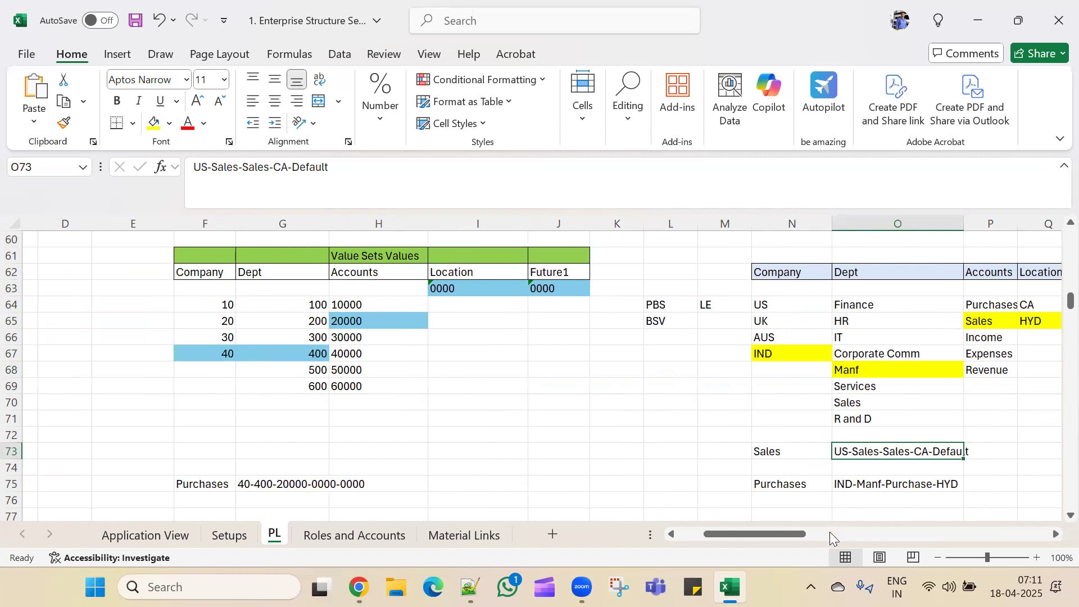
left_click_drag(799, 535, 829, 535)
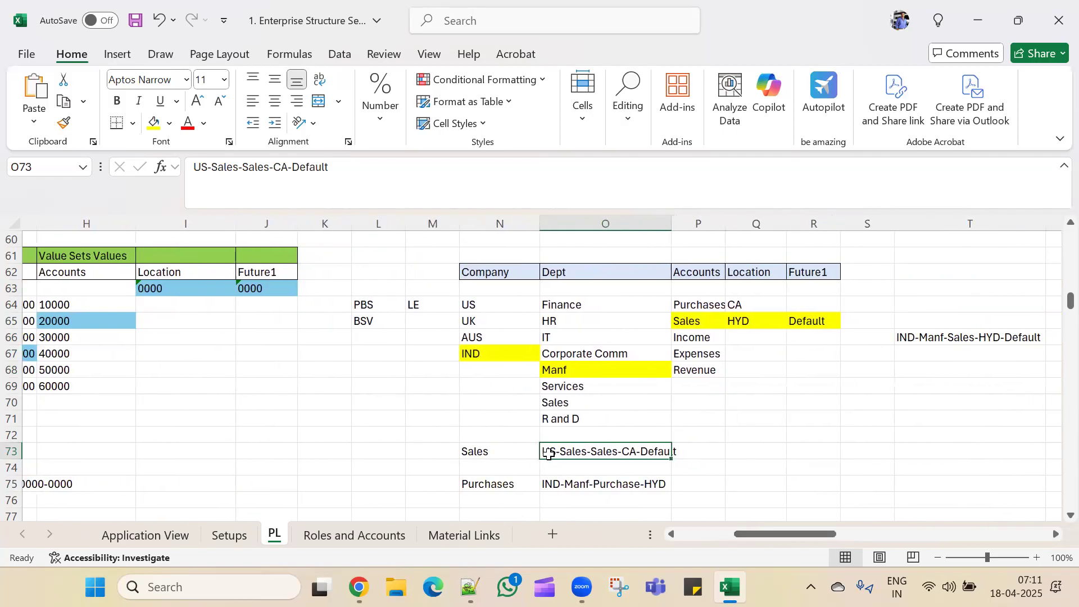
left_click_drag(345, 172, 190, 171)
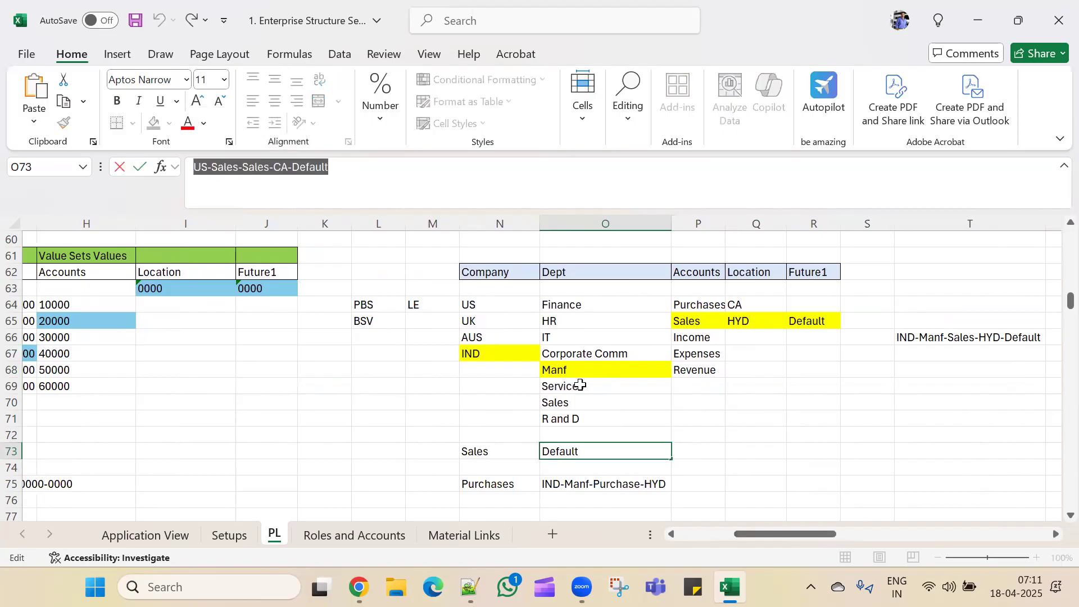
left_click(723, 426)
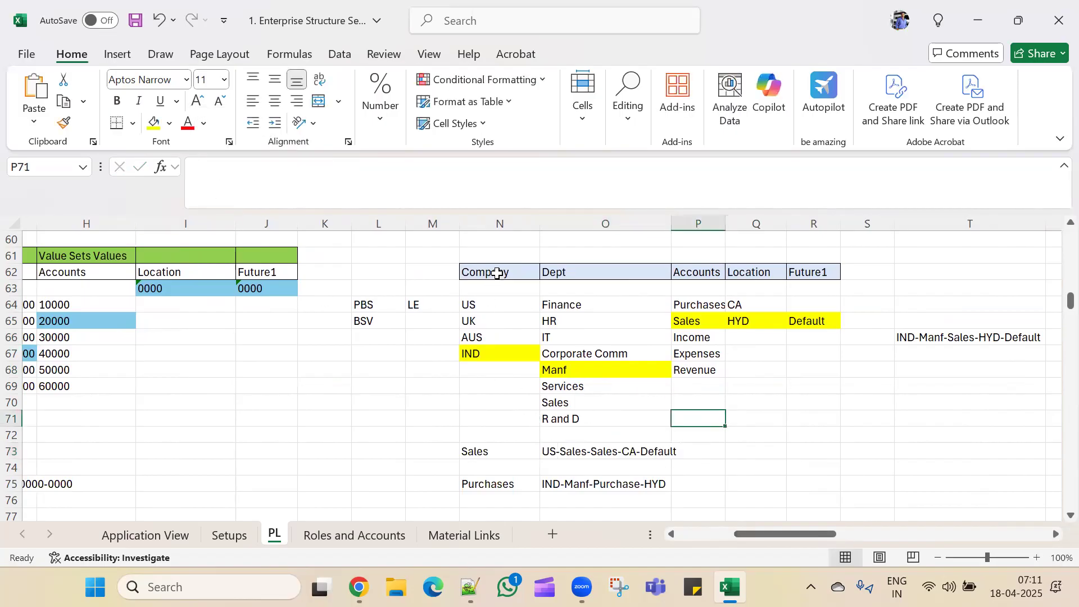
- Fill the Sales combination's cells with light green: company US, department Sales, account Sales, location CA and Future1 Default
left_click(501, 304)
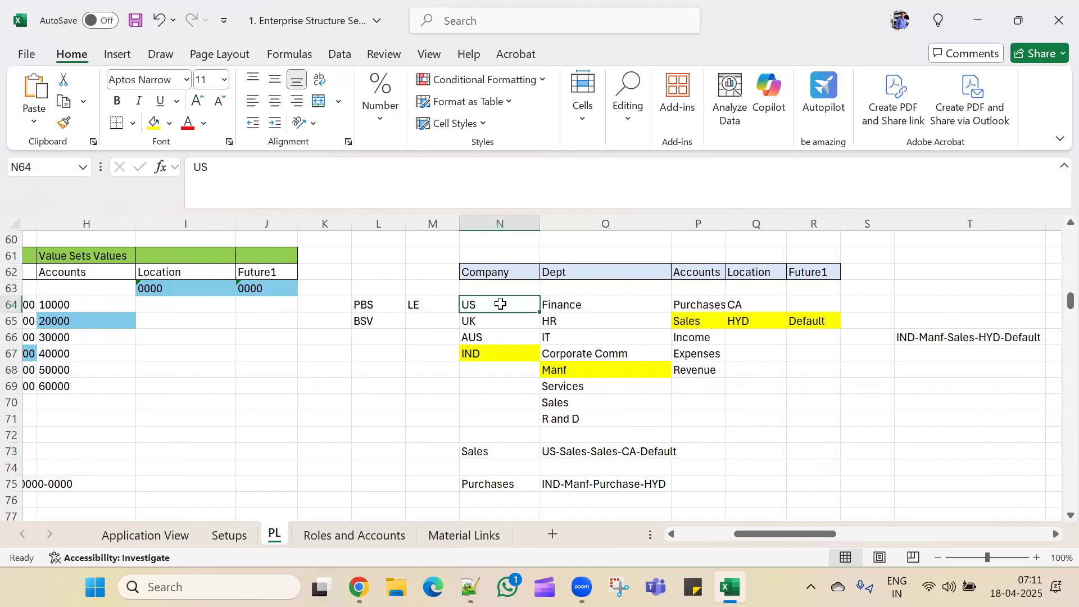
left_click(169, 123)
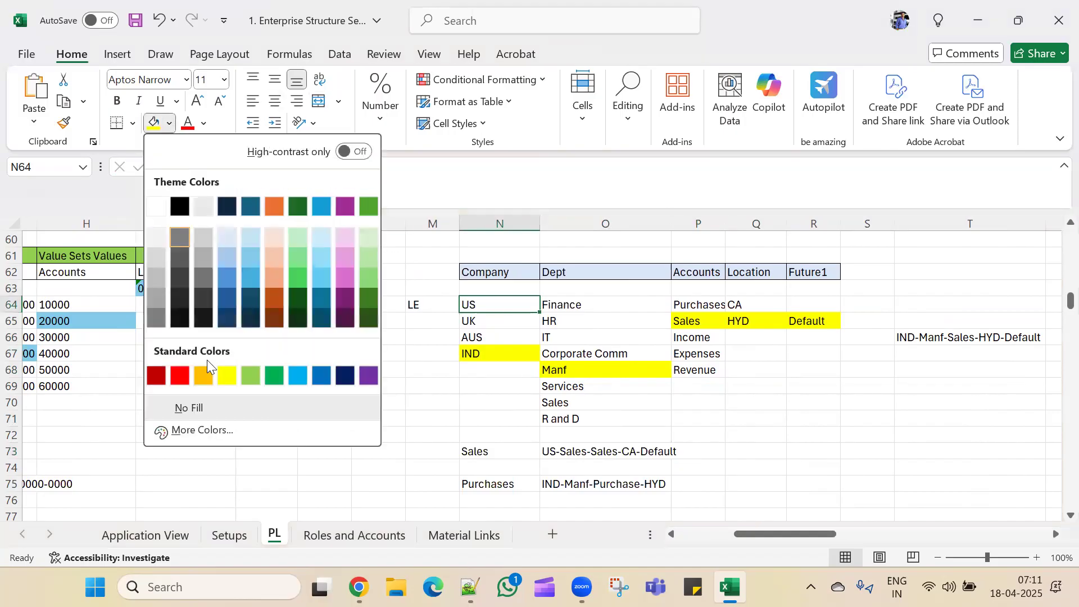
left_click(251, 376)
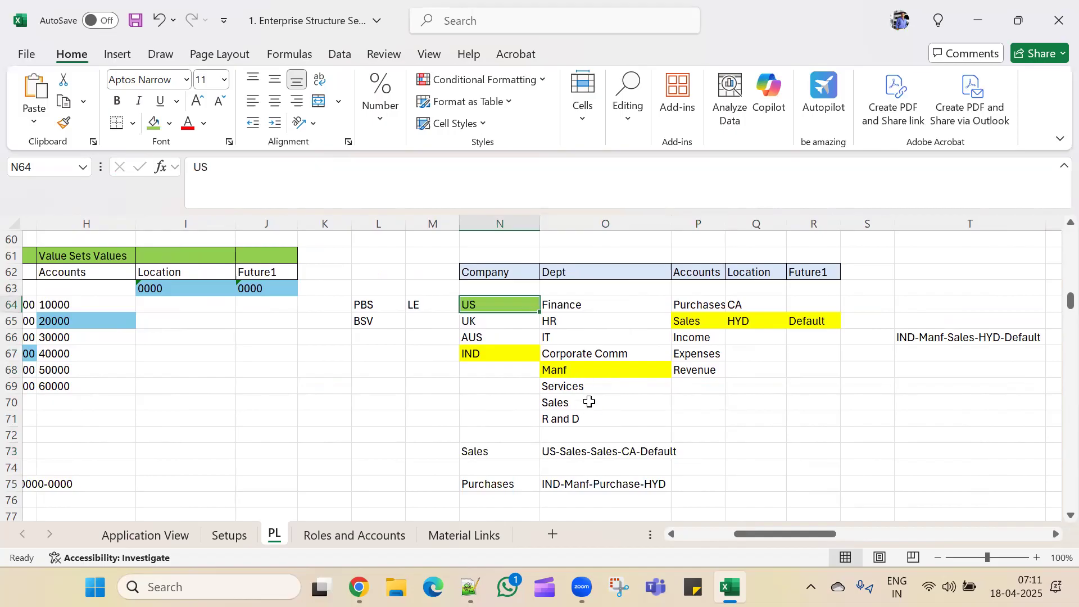
left_click(589, 402)
left_click(148, 119)
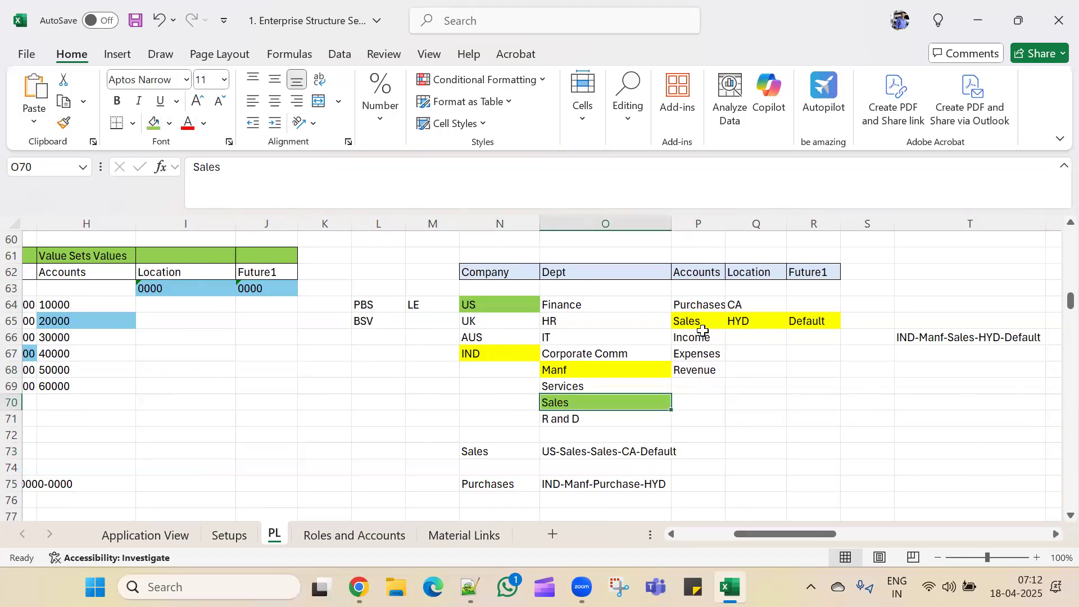
left_click(690, 321)
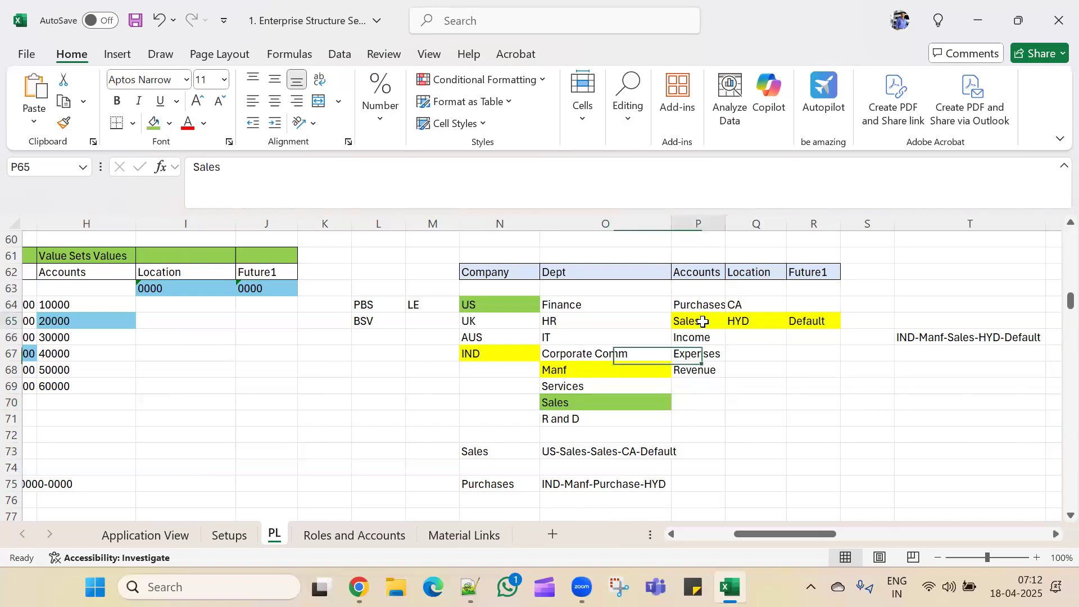
left_click(153, 123)
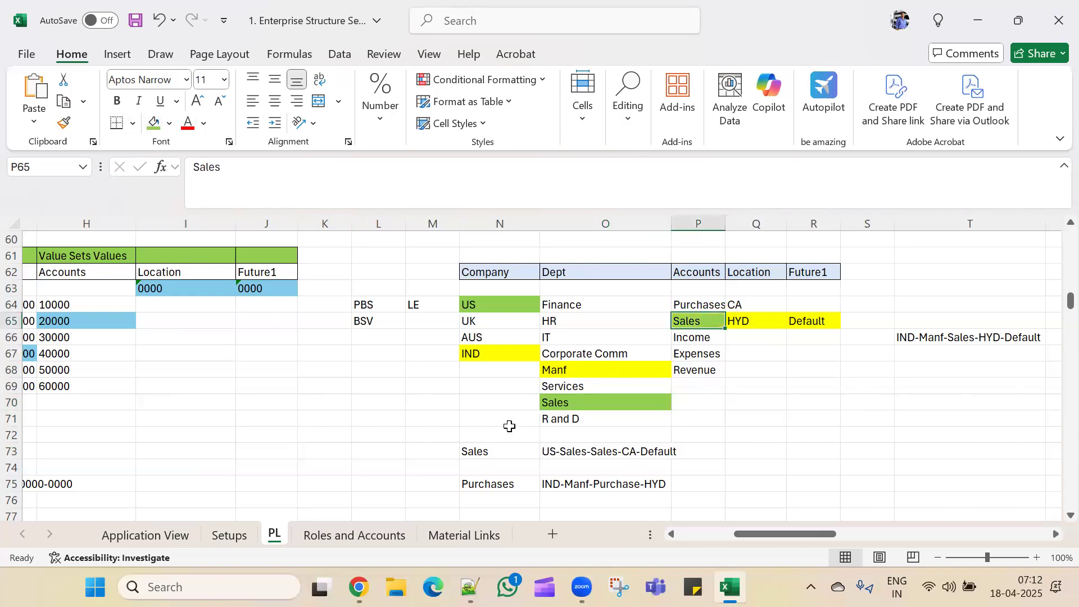
left_click(750, 300)
left_click(153, 123)
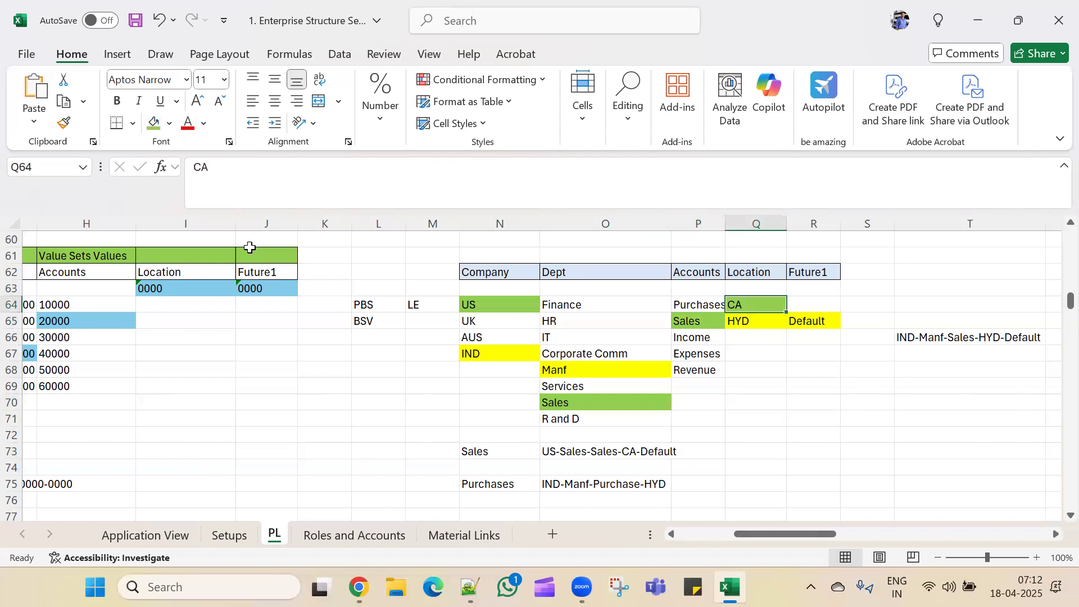
left_click(817, 321)
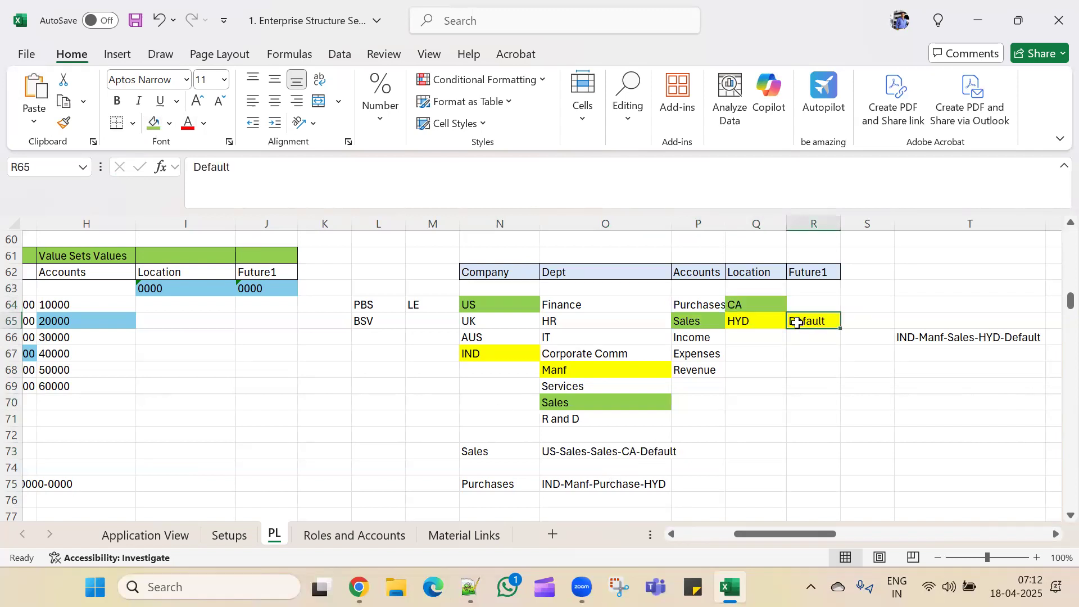
left_click(154, 123)
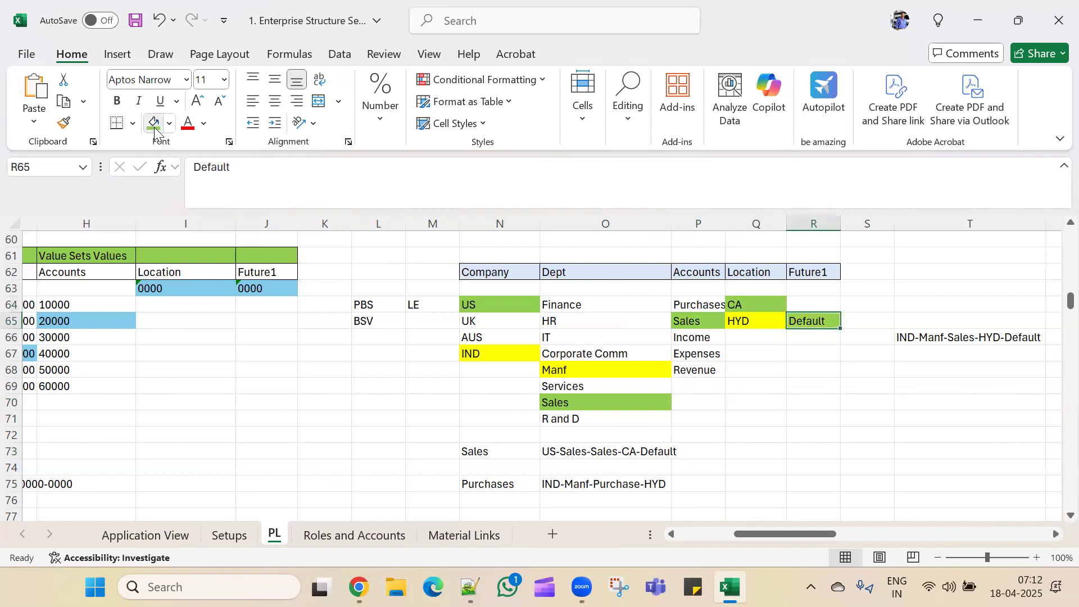
- Fill the Purchases cell in the Accounts column with yellow to mark it as part of the IND-Manf-Purchase-HYD combination
left_click(500, 484)
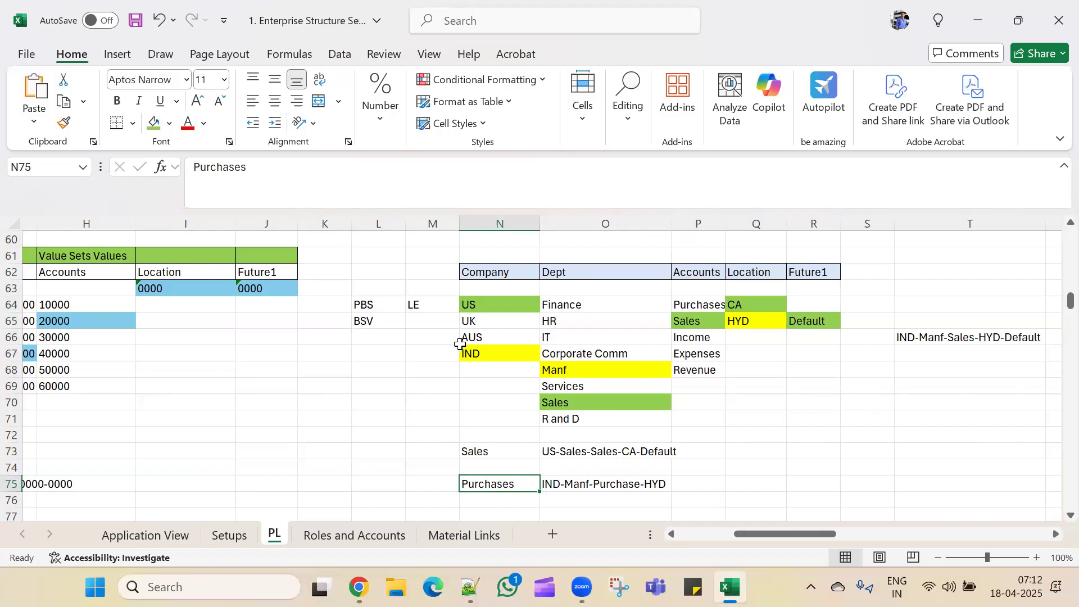
left_click(500, 353)
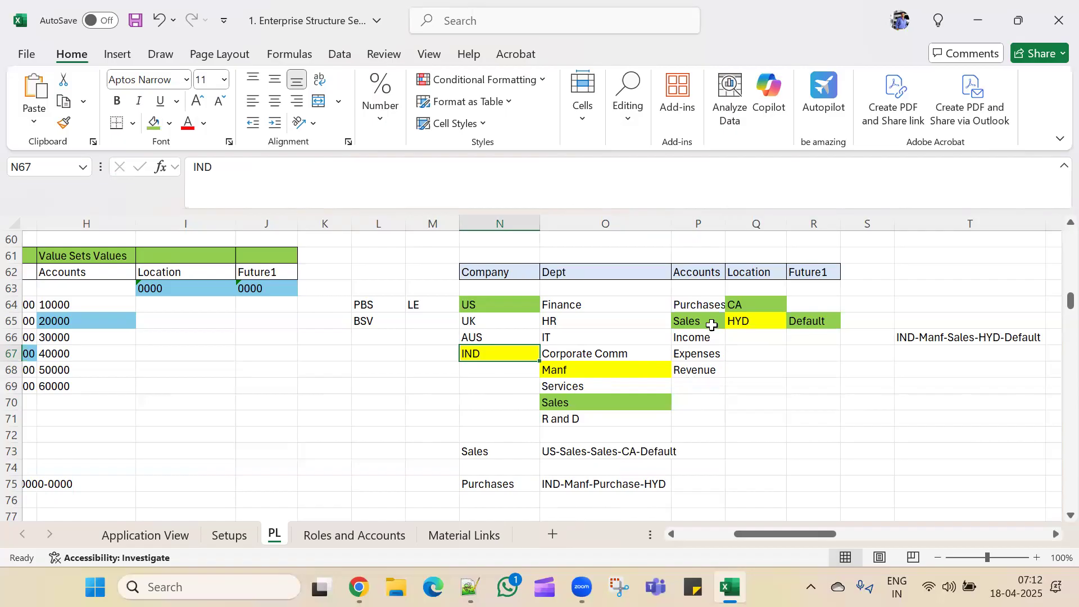
left_click(697, 304)
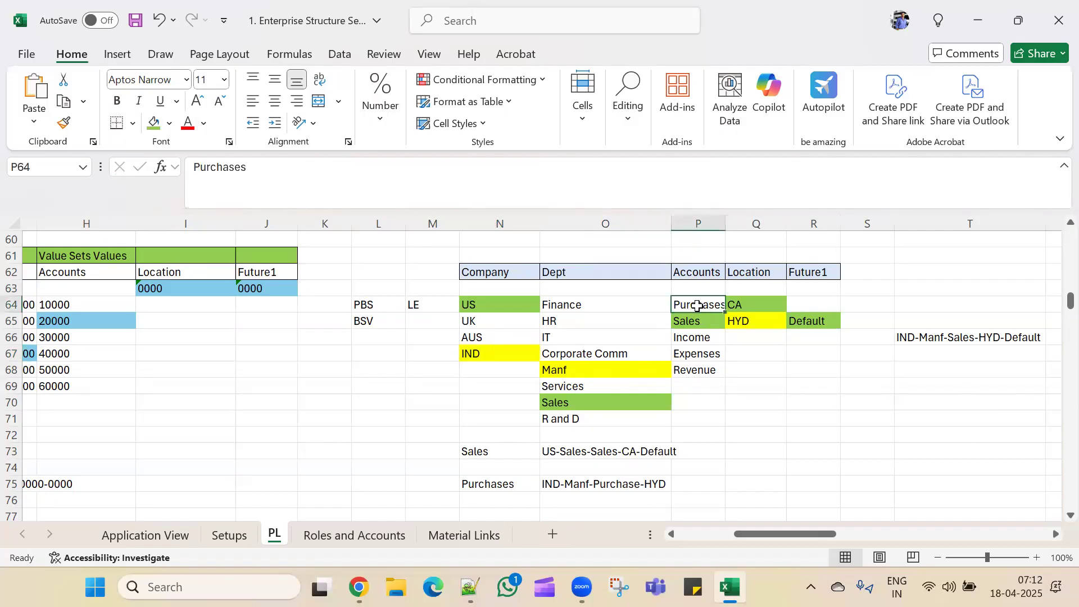
left_click(169, 123)
left_click(219, 383)
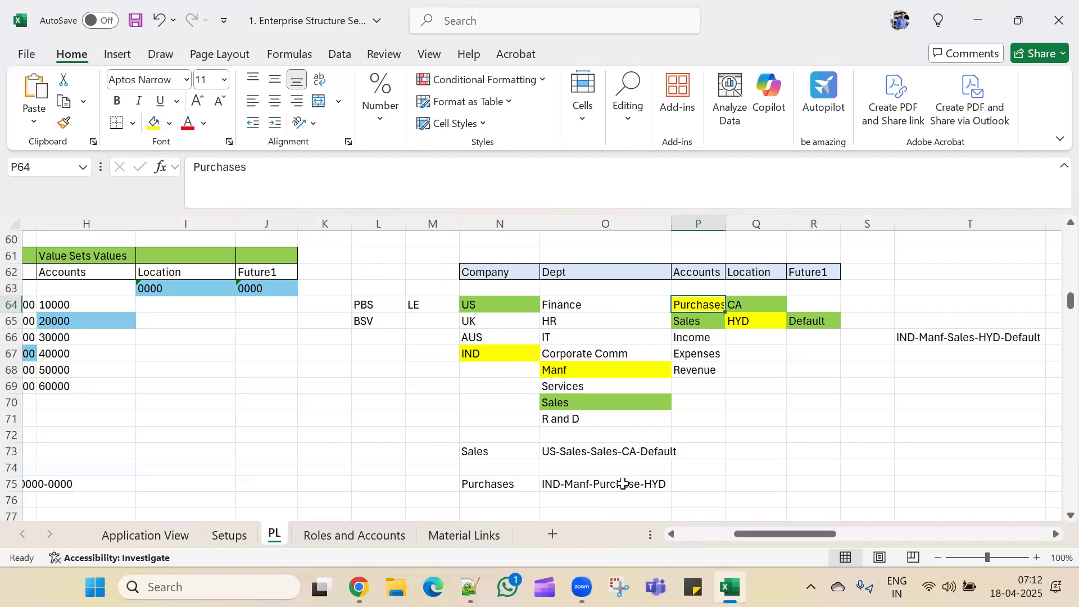
left_click(691, 481)
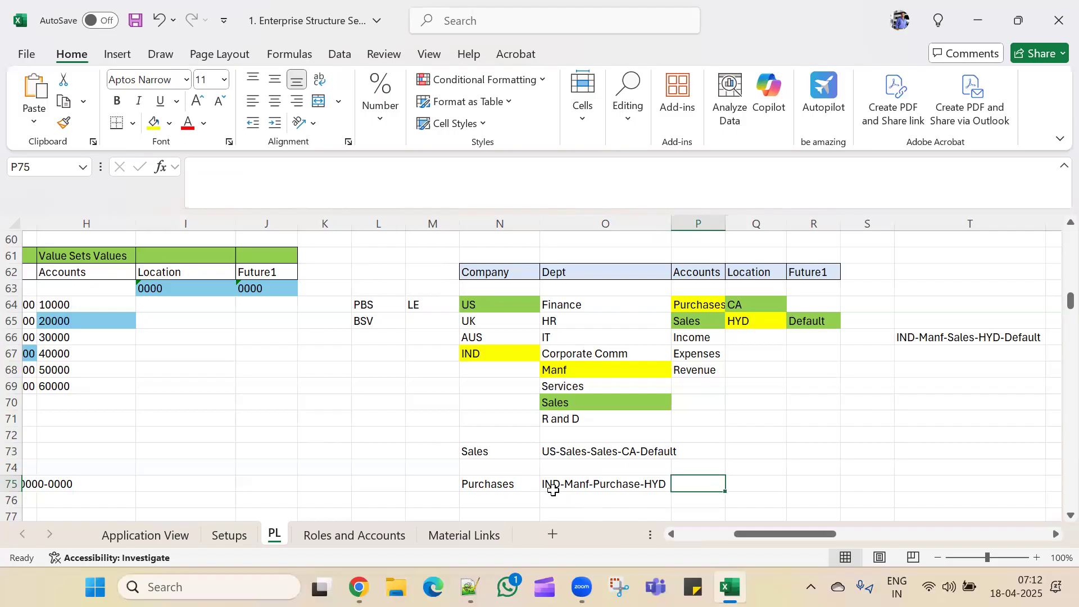
- Switch to Chrome and add a blank value row on the Manage Values page for the SONY1_Company ValueSet
mouse_move(761, 533)
left_mouse_down()
mouse_move(799, 532)
mouse_move(749, 535)
left_mouse_up()
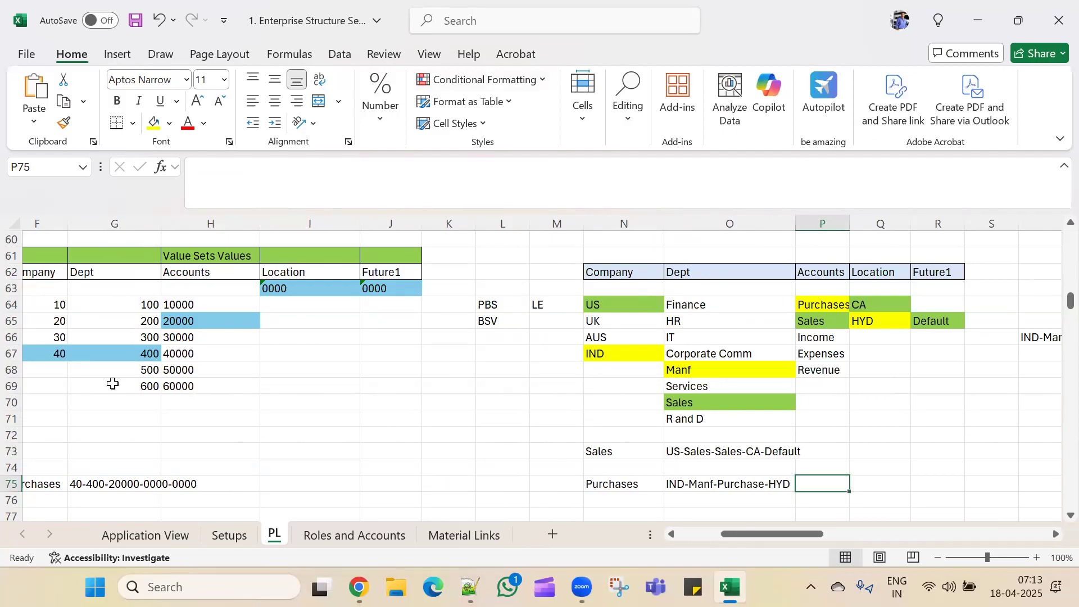
left_click_drag(794, 537, 747, 536)
scroll(590, 488, "down", 2)
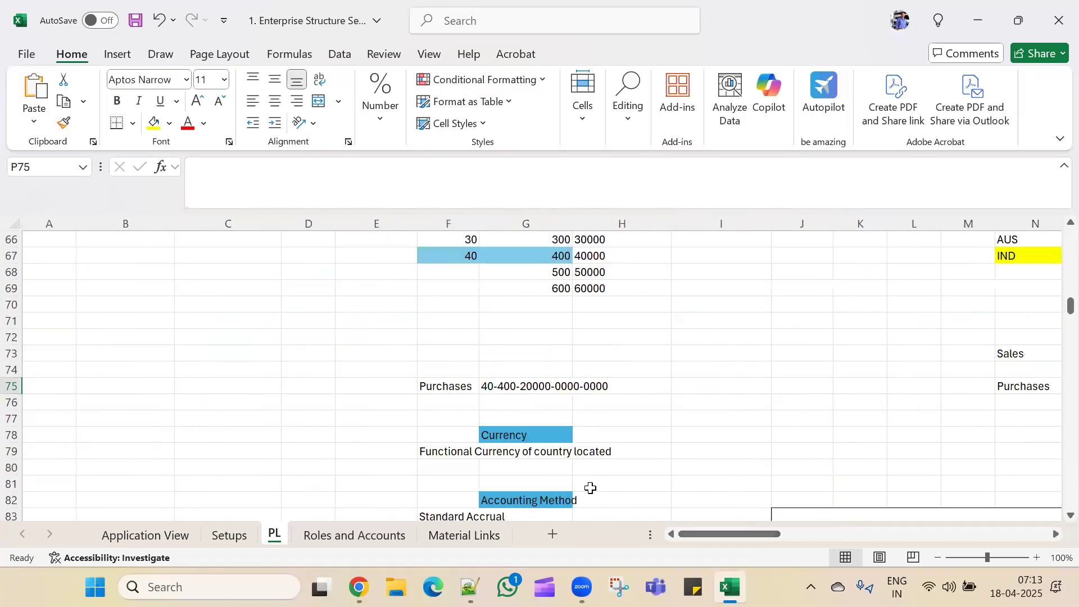
scroll(590, 487, "up", 3)
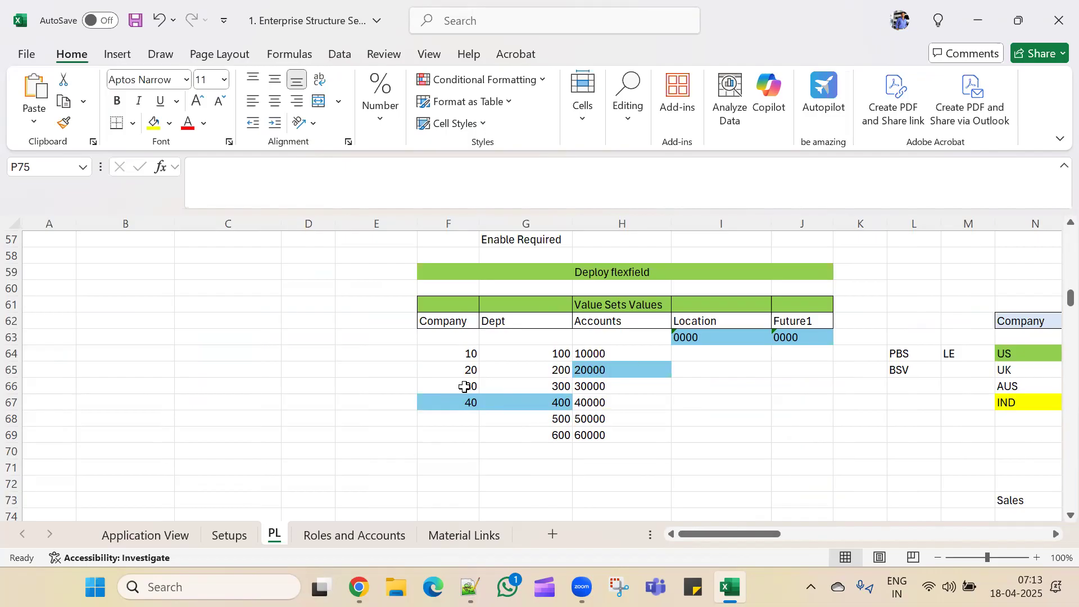
key("alt+Tab")
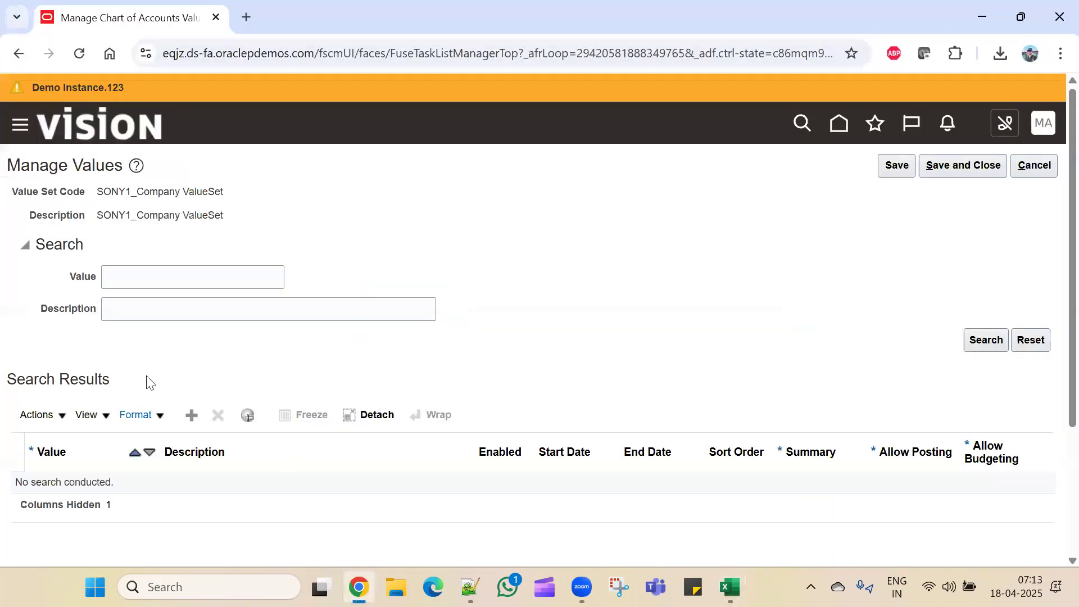
left_click(191, 416)
scroll(461, 368, "down", 3)
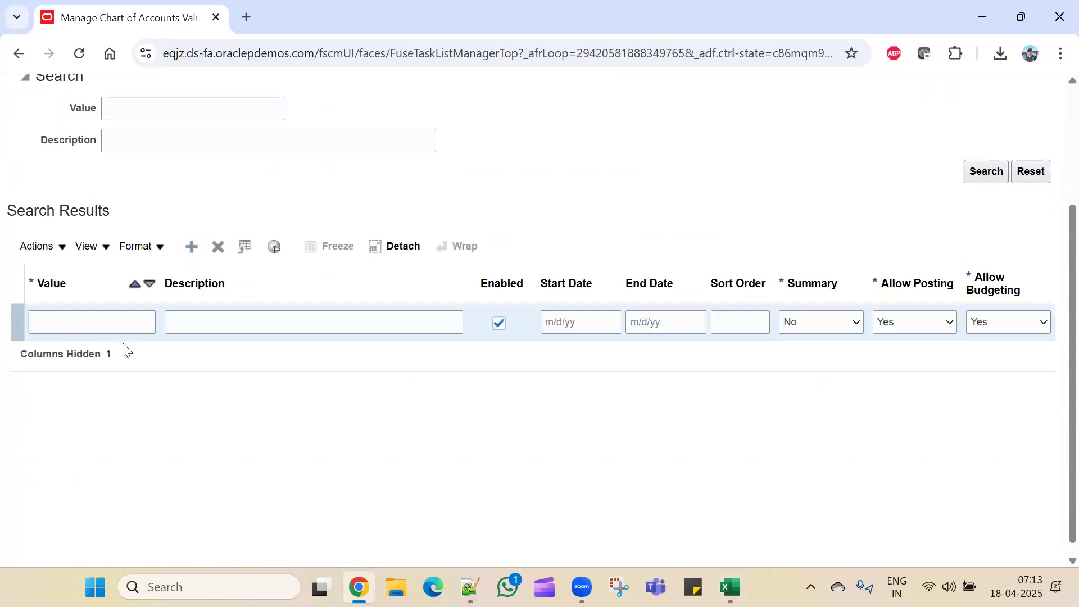
- Fill in the blank company value row with value 10 and description SONY Company1
left_click(121, 323)
type("10")
key("Tab")
type("SOY")
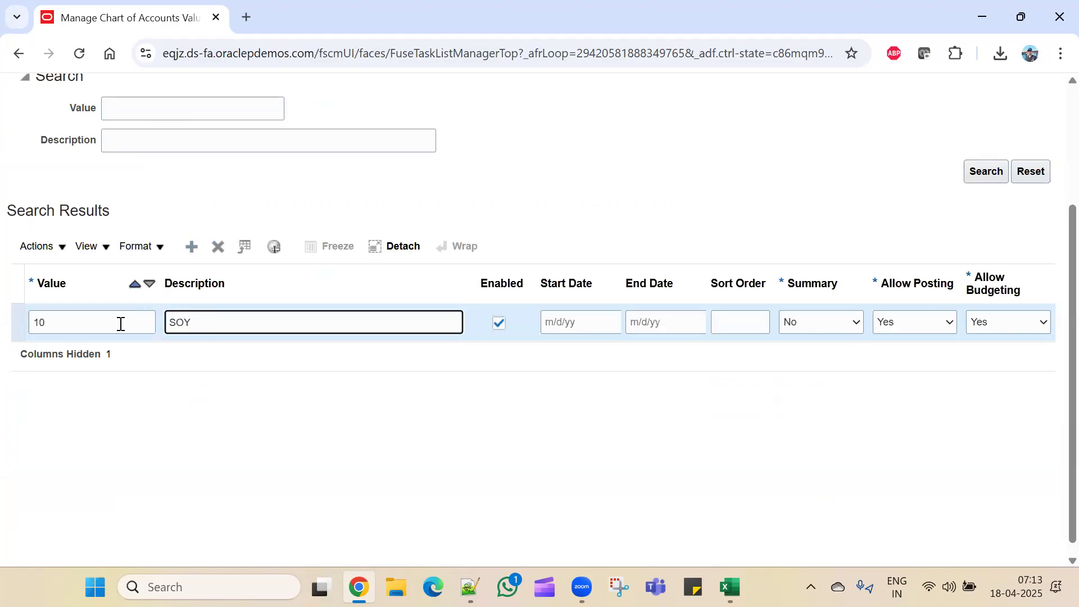
key("BackSpace")
type("NY Company1")
- Add a second company value row with value 20
left_click(188, 248)
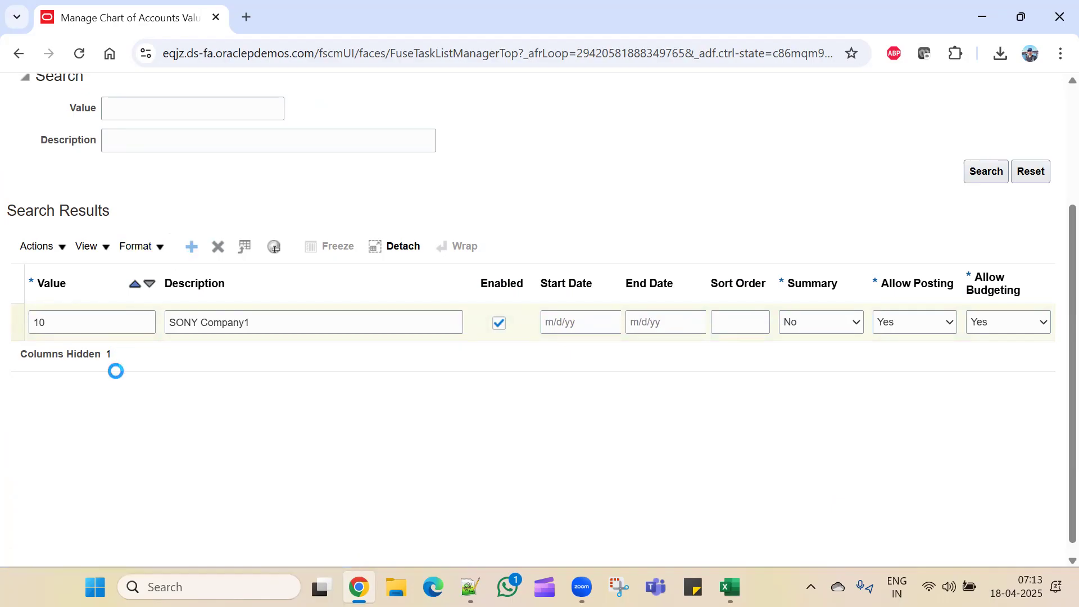
left_click(109, 327)
type("20")
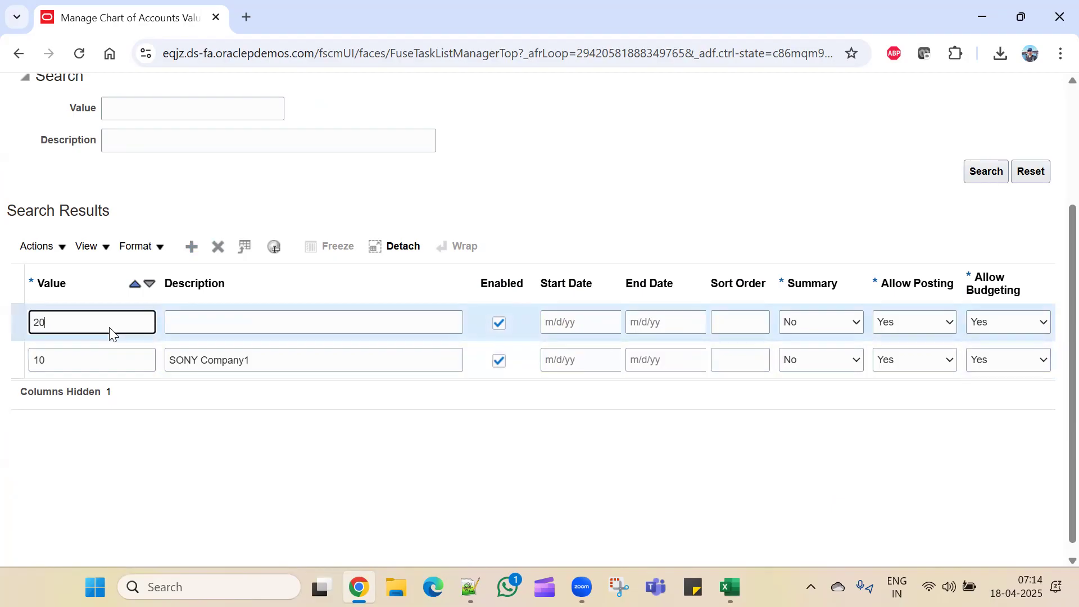
left_click(228, 321)
left_click(264, 362)
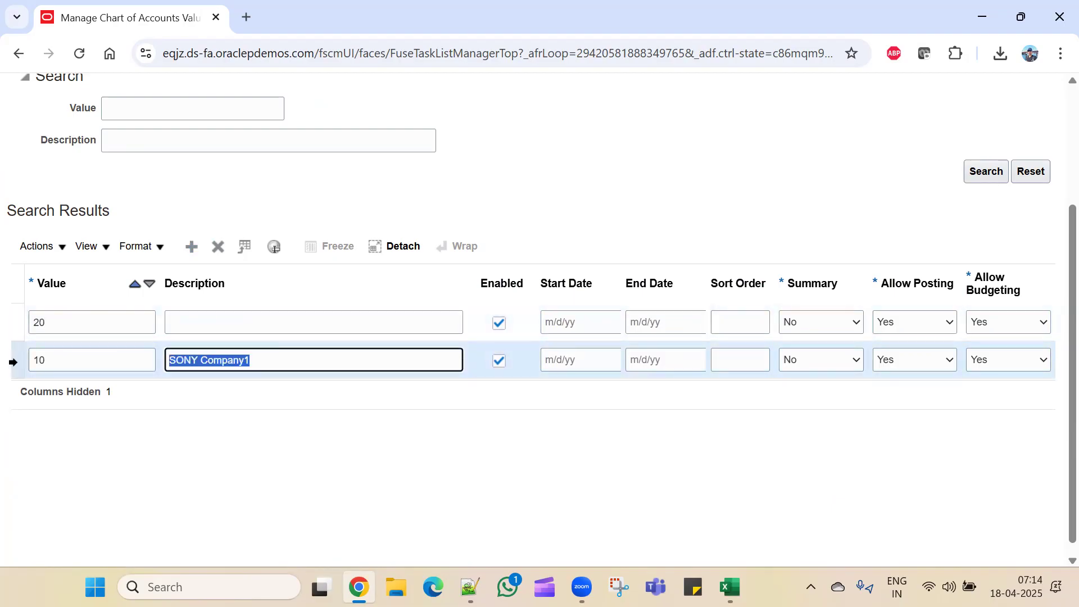
left_click(219, 321)
type("Manage Chart of Accounts Value Set Values")
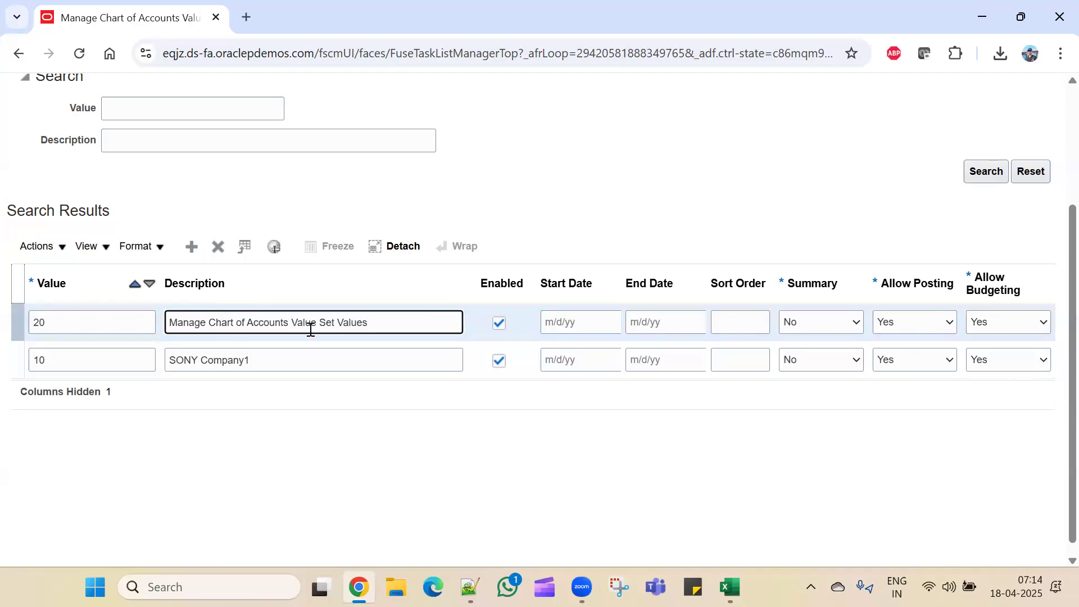
key("BackSpace")
key("BackSpace")
key("BackSpace")
key("BackSpace")
key("BackSpace")
key("BackSpace")
key("BackSpace")
key("BackSpace")
key("BackSpace")
key("BackSpace")
key("BackSpace")
key("BackSpace")
key("BackSpace")
key("BackSpace")
key("BackSpace")
key("BackSpace")
key("BackSpace")
key("BackSpace")
key("BackSpace")
key("BackSpace")
- Enter SONY Company2 as the description of company value 20
type("Sony")
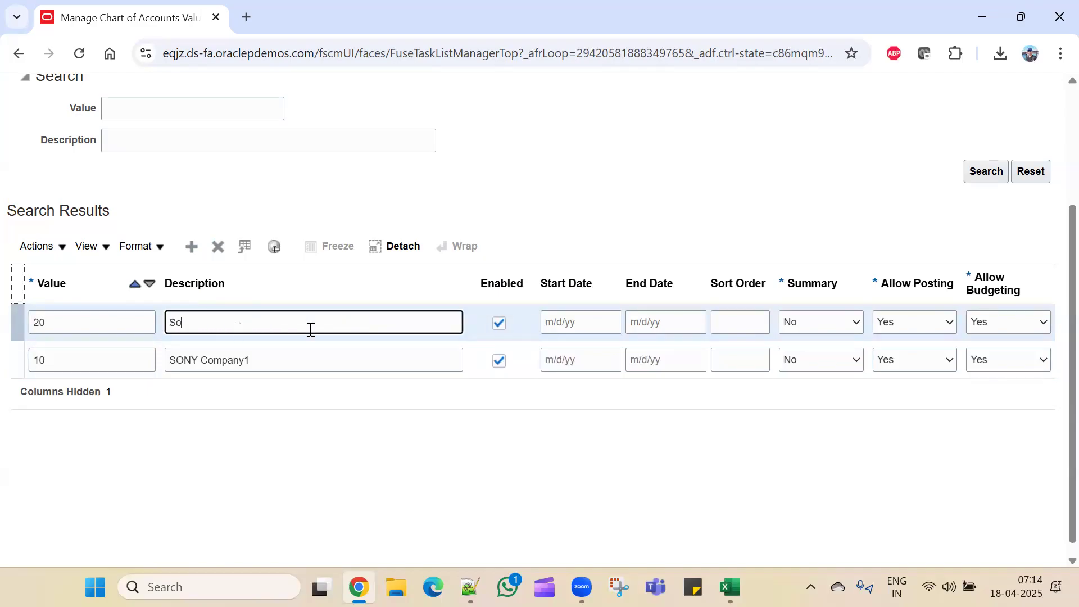
key("BackSpace")
key("BackSpace")
key("BackSpace")
type("ONY Company2")
- View the Allow Budgeting choices for value 20, and save and close the SONY1_Company ValueSet values
left_click(1008, 325)
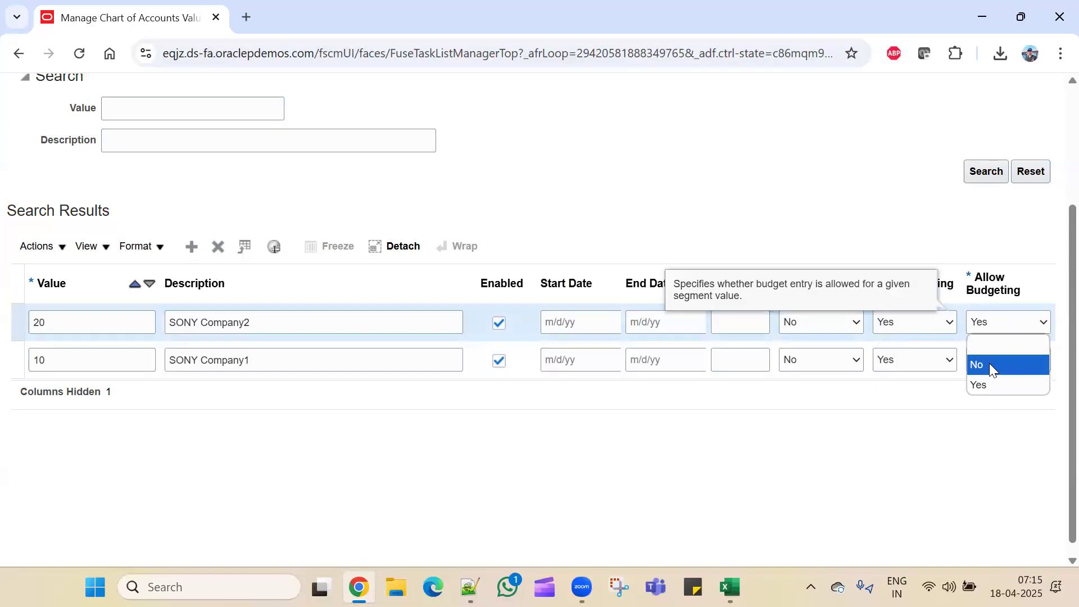
left_click(983, 433)
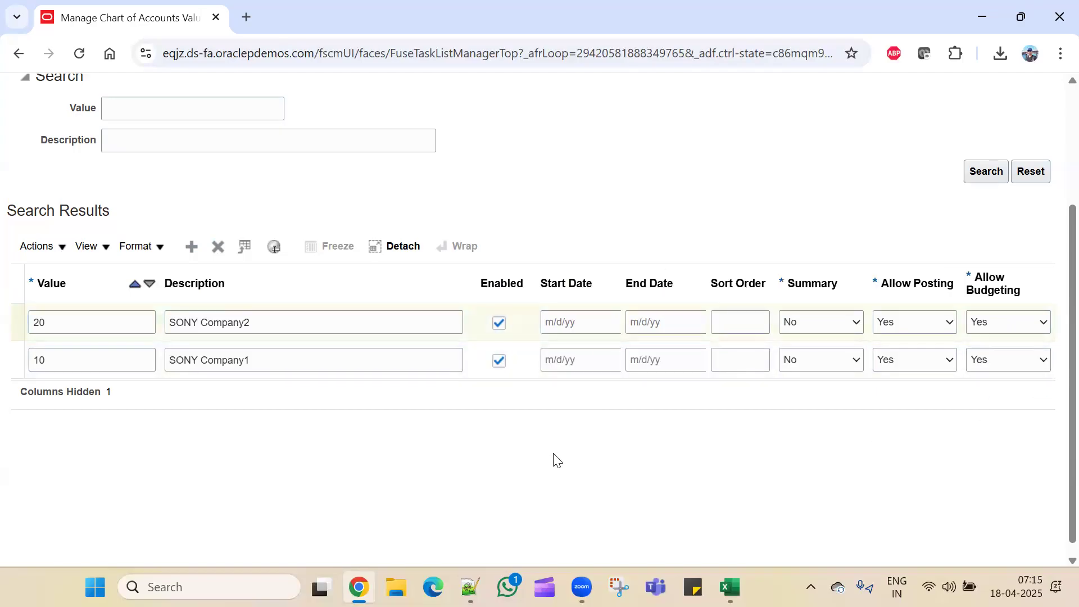
scroll(554, 457, "up", 3)
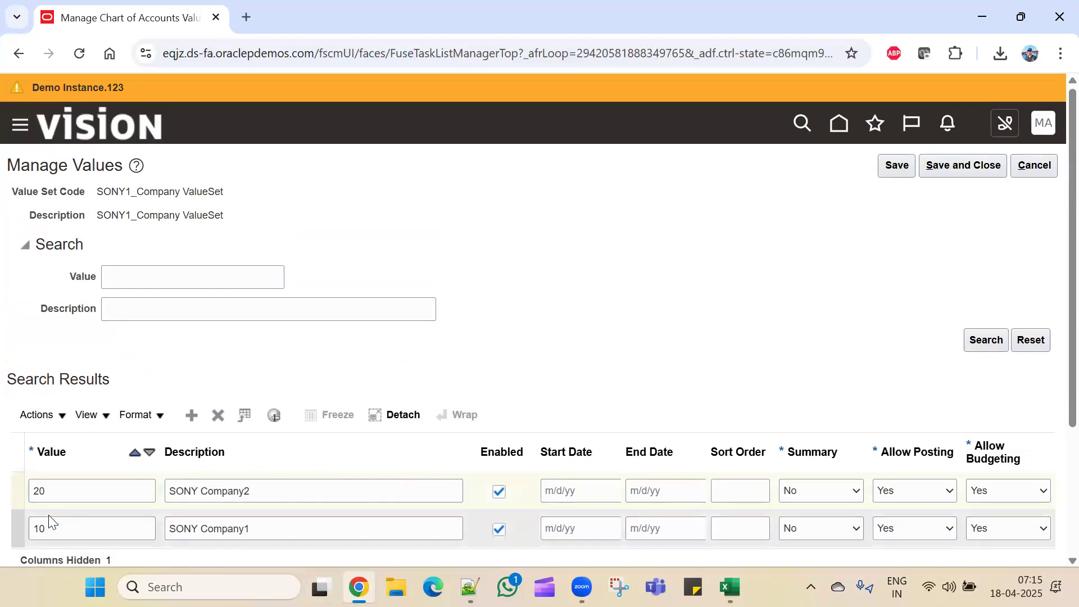
left_click(896, 166)
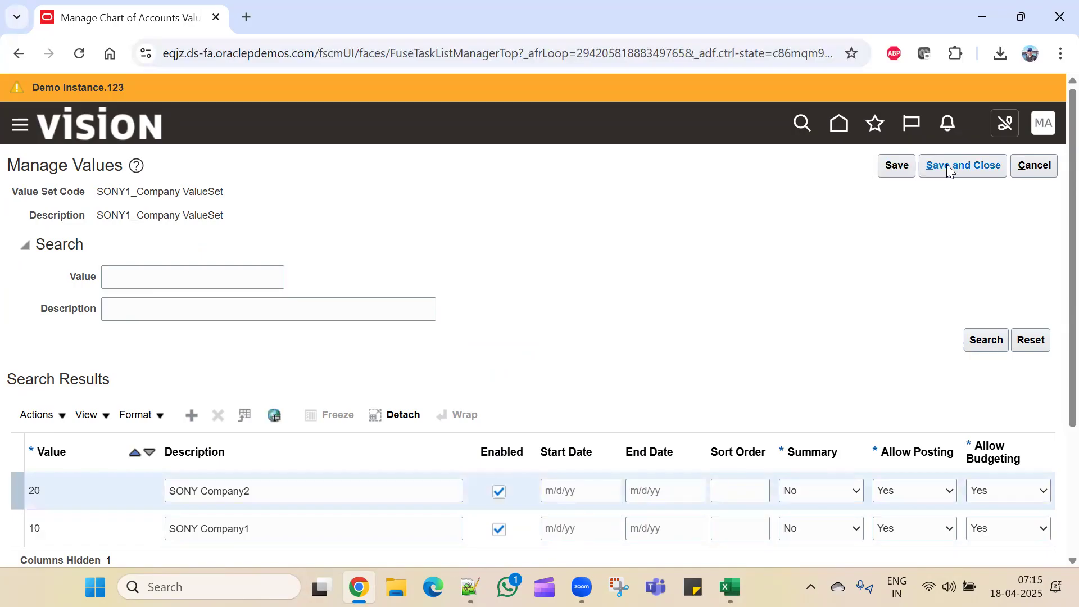
left_click(965, 164)
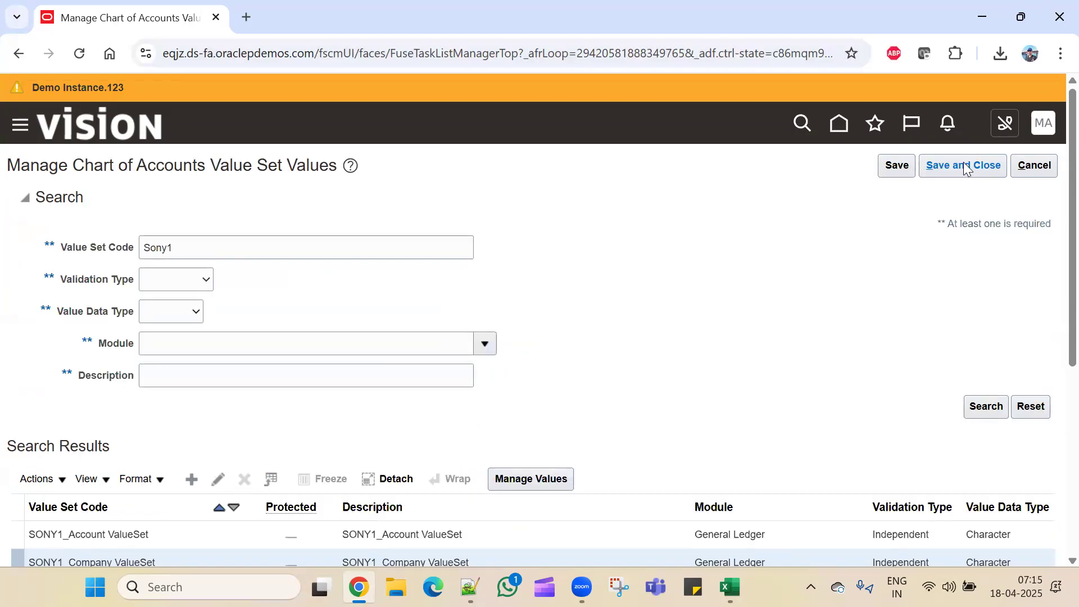
- Open the Manage Values page for the SONY1_Cost Center ValueSet
scroll(754, 219, "down", 3)
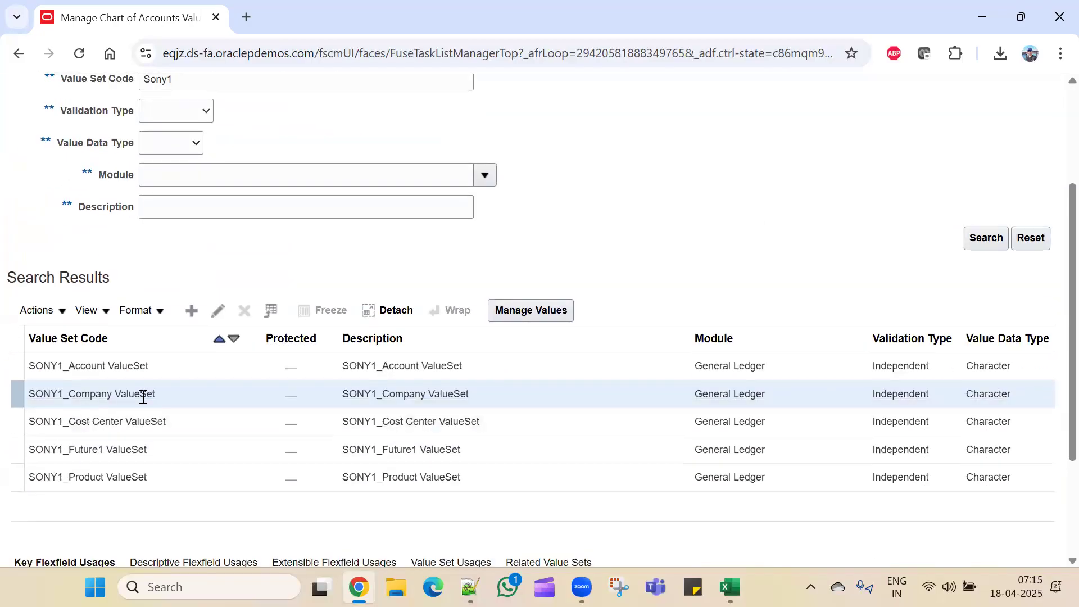
left_click(205, 418)
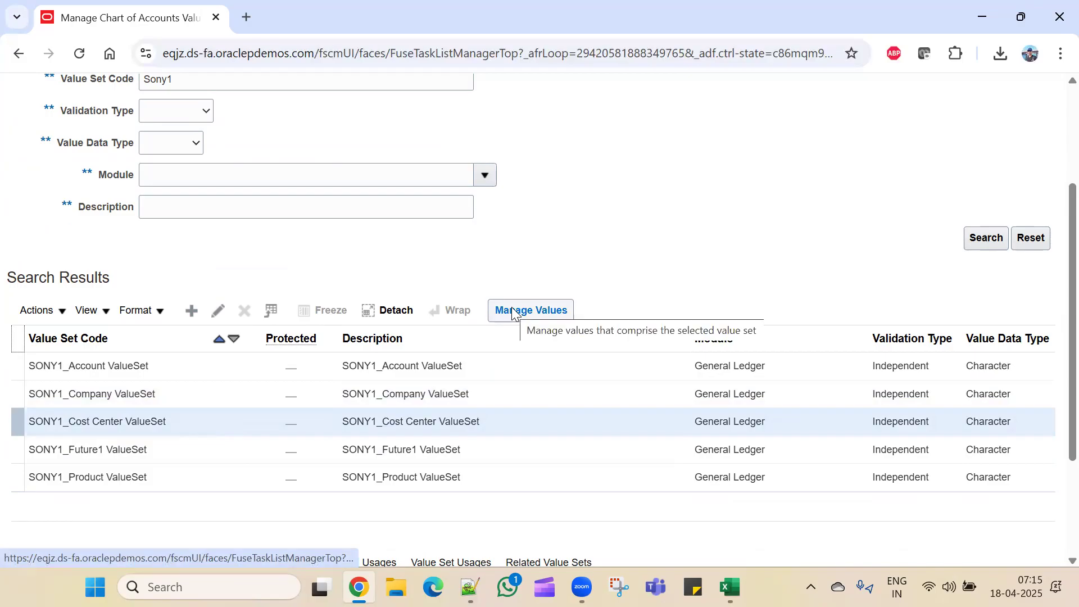
left_click(512, 313)
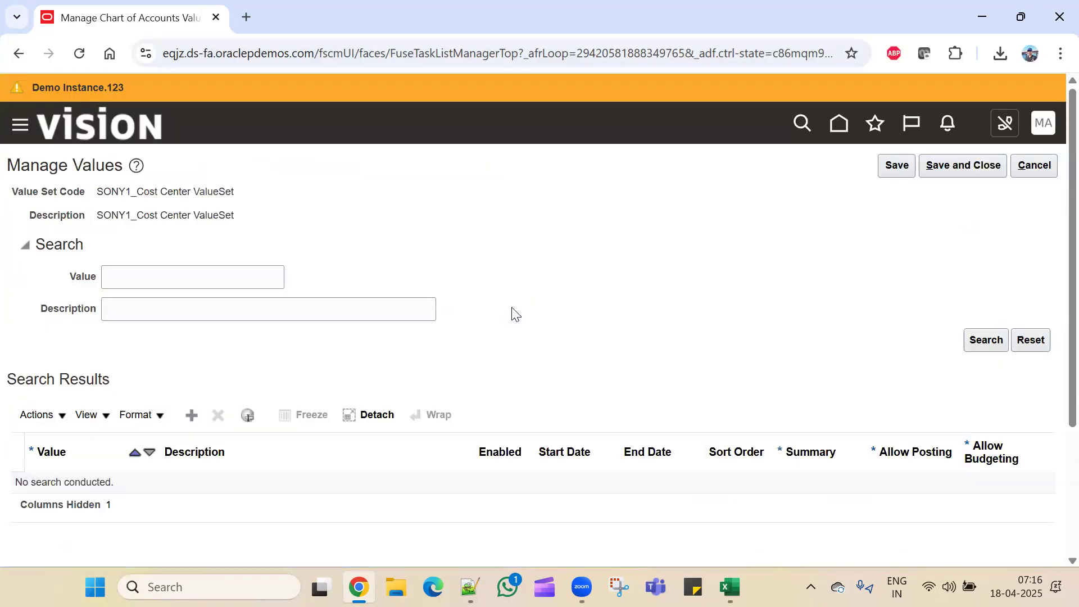
- Add cost center value 100 with the description HR
left_click(191, 415)
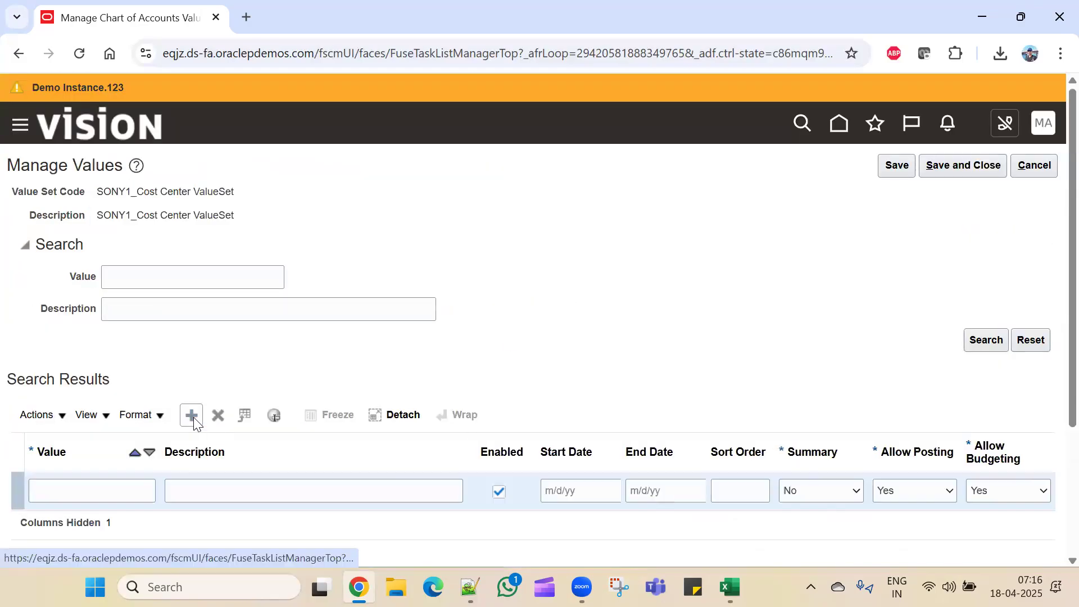
left_click(125, 494)
type("100")
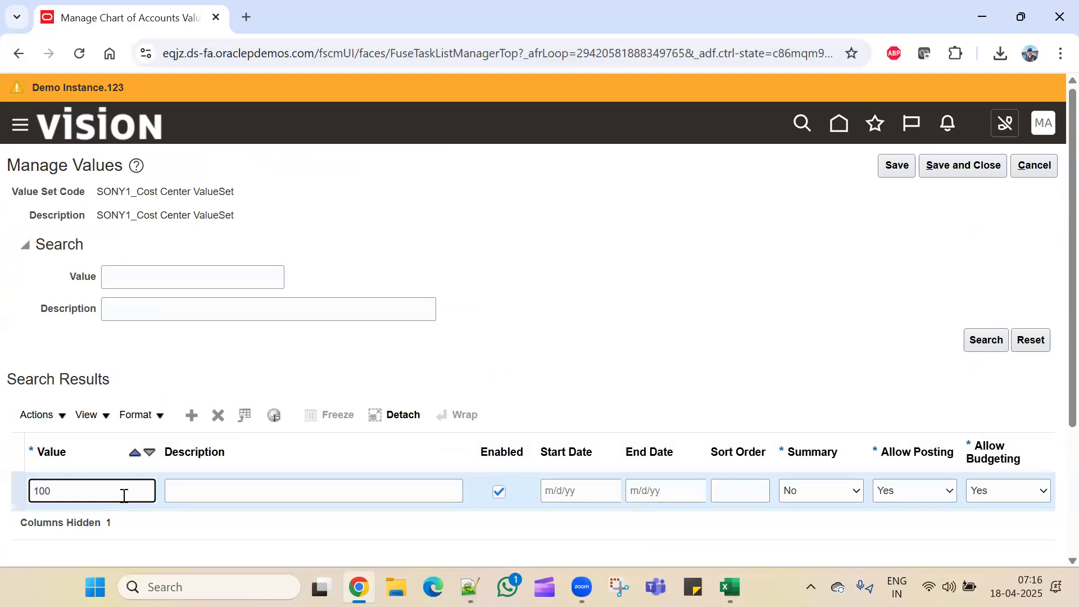
left_click(196, 497)
type("HR")
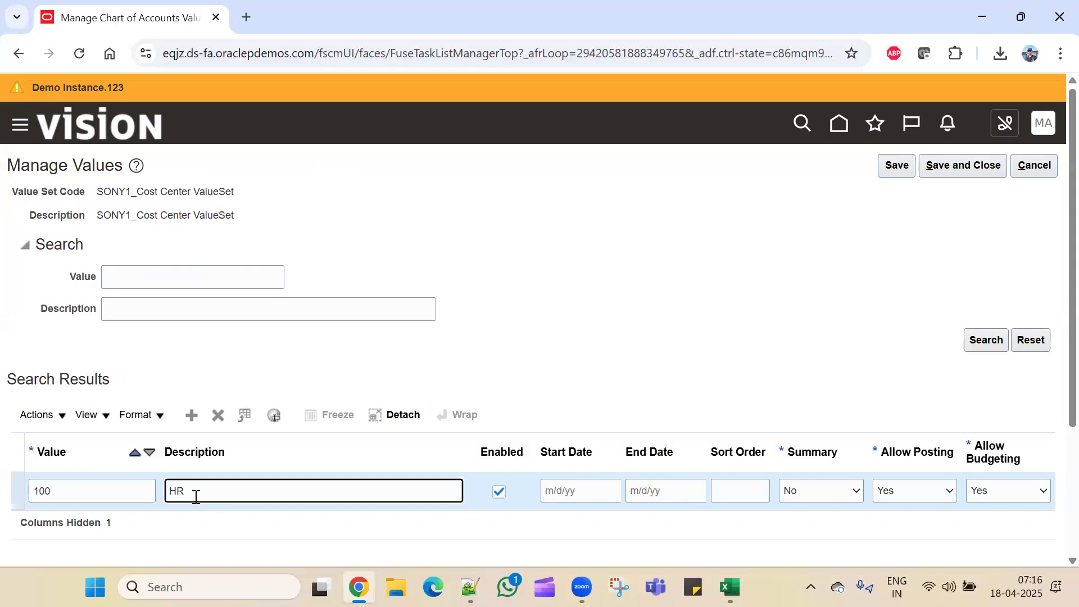
- Add cost center value 200 with the description FIN
left_click(190, 415)
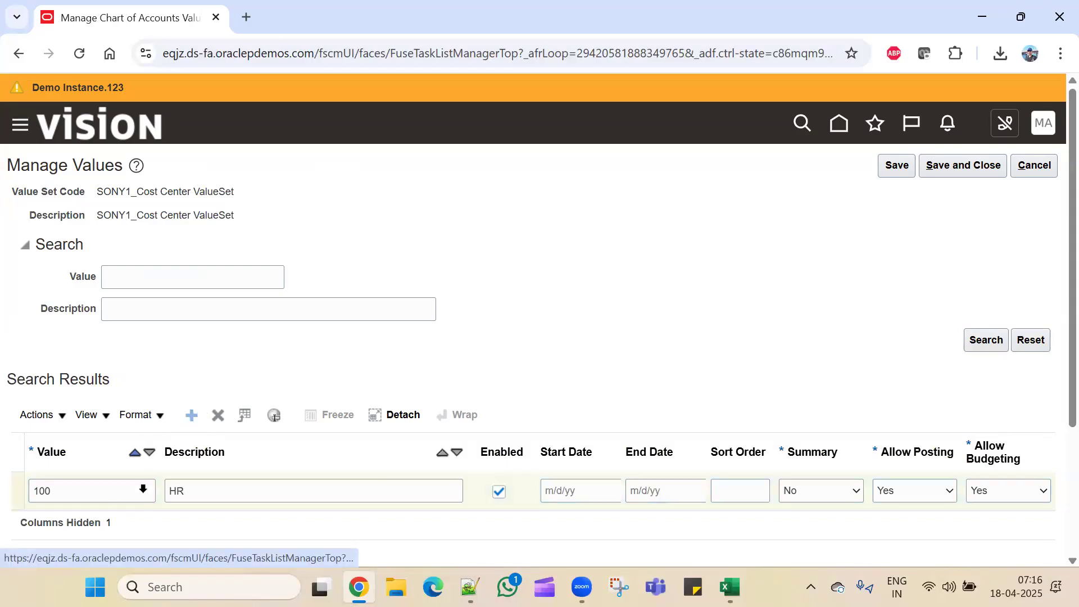
scroll(121, 483, "down", 3)
left_click(102, 324)
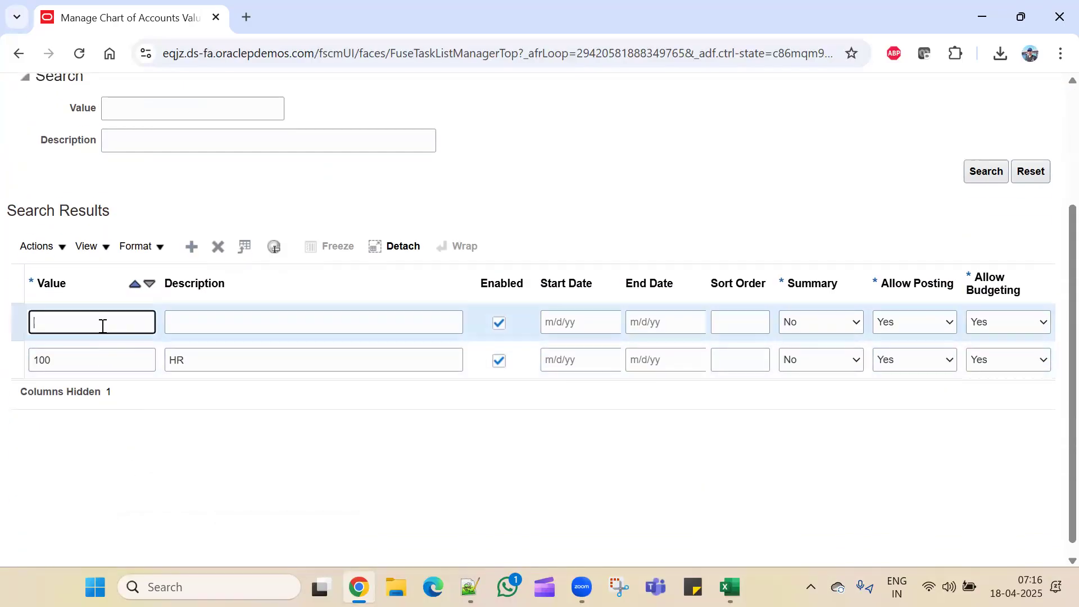
type("200")
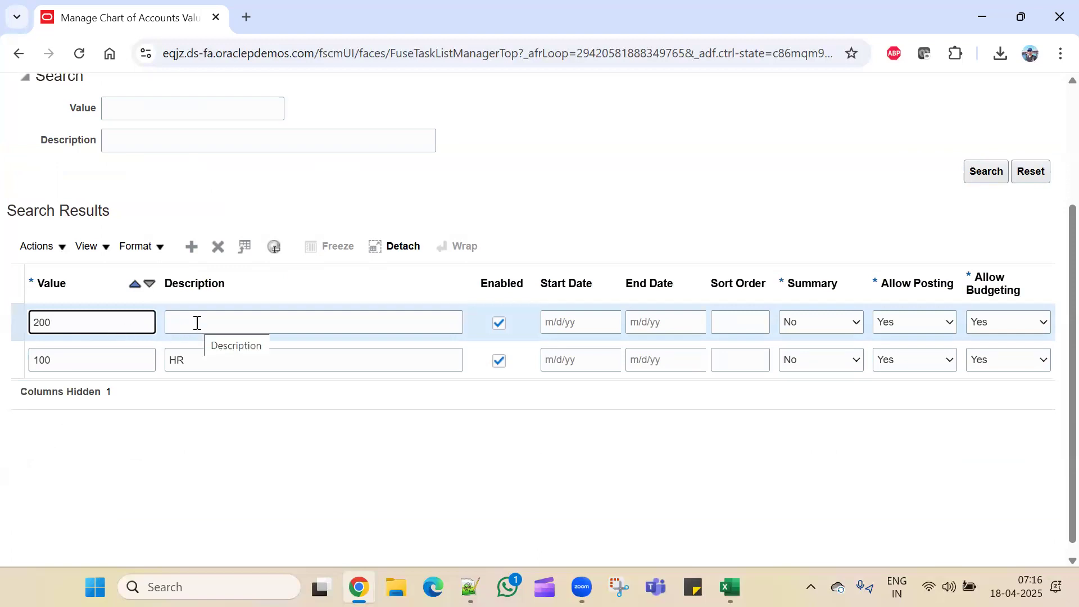
left_click(198, 323)
type("FIN")
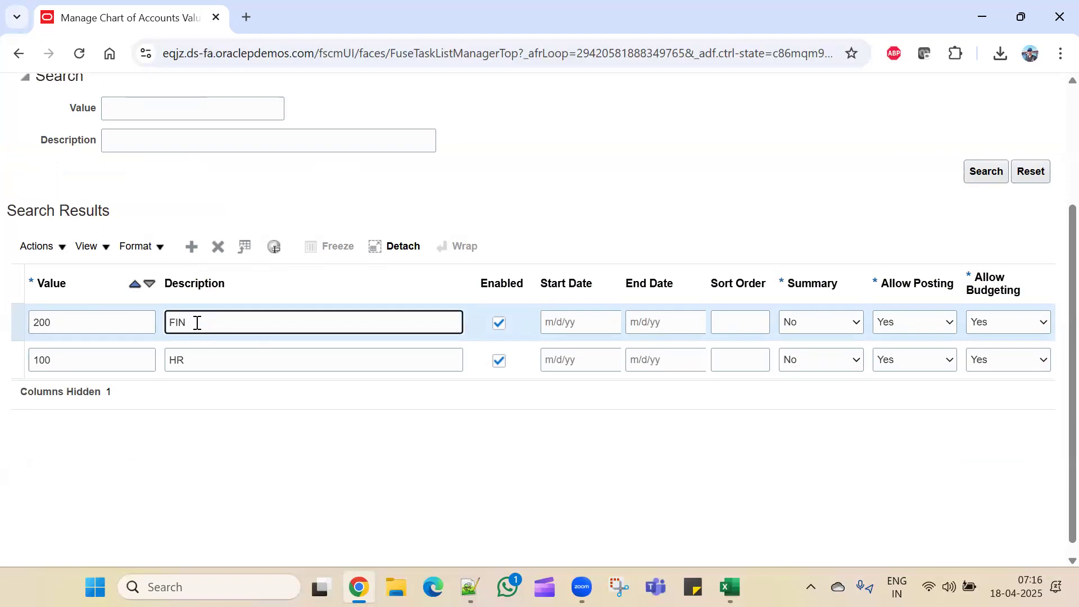
- Add cost center value 300 with the description IT
left_click(191, 247)
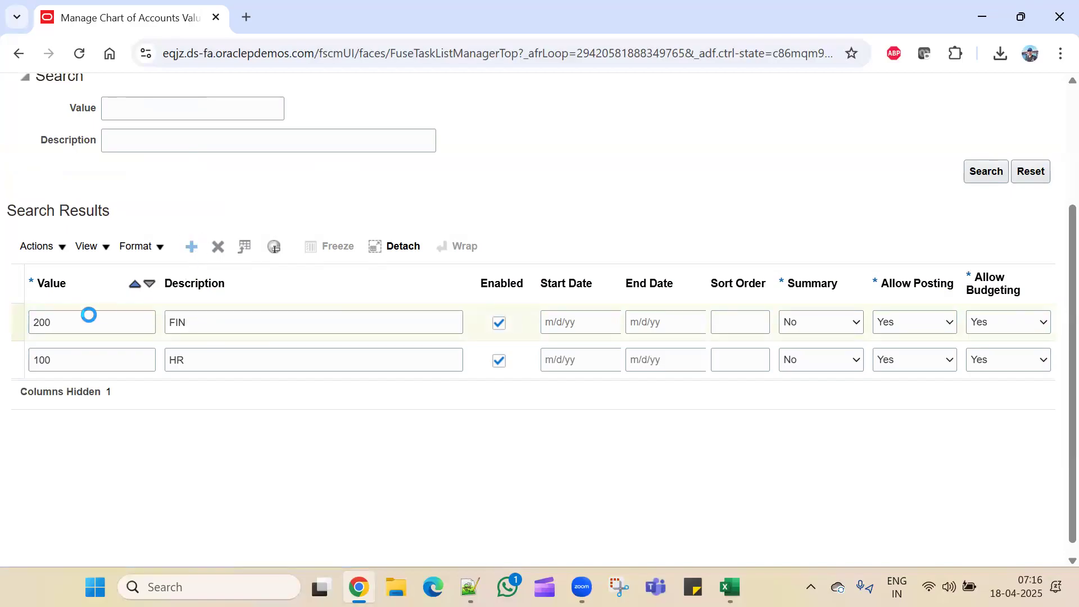
type("300")
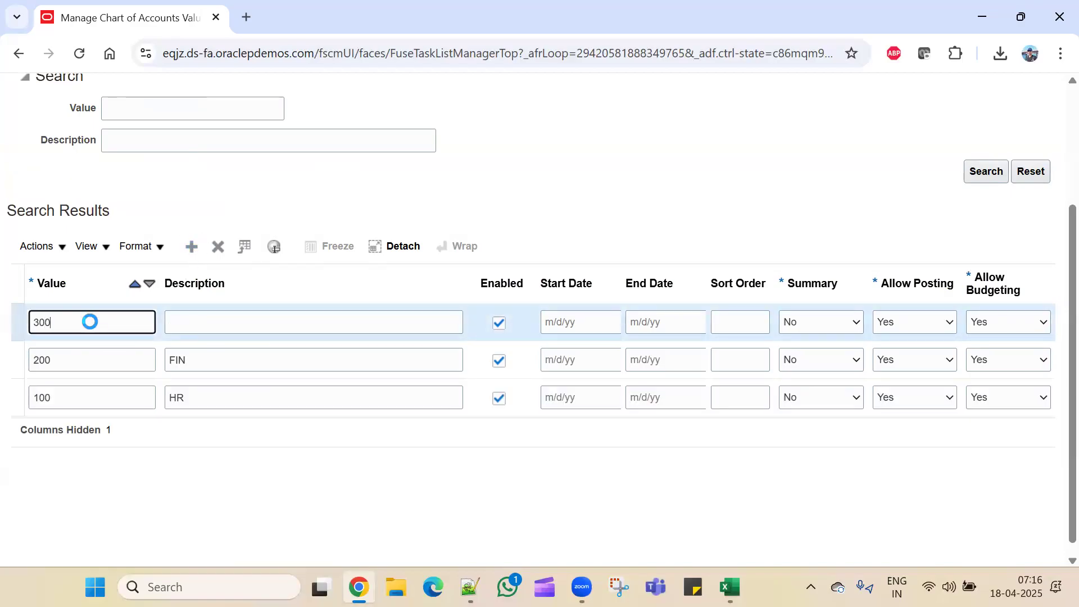
left_click(188, 320)
type("IT")
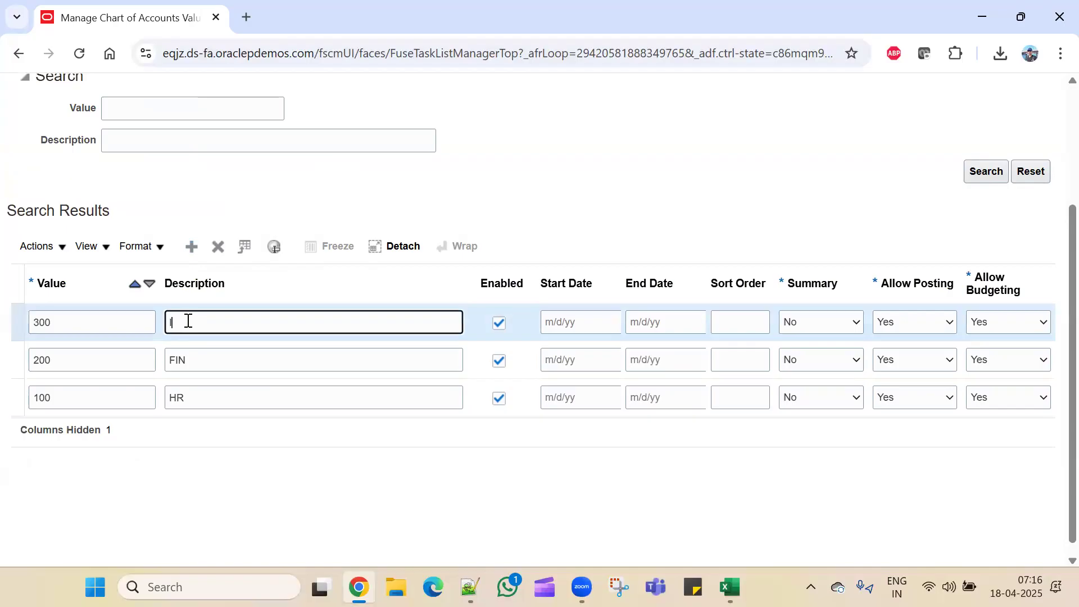
- Add cost center value 400 with the description Sales and Marketing
left_click(195, 253)
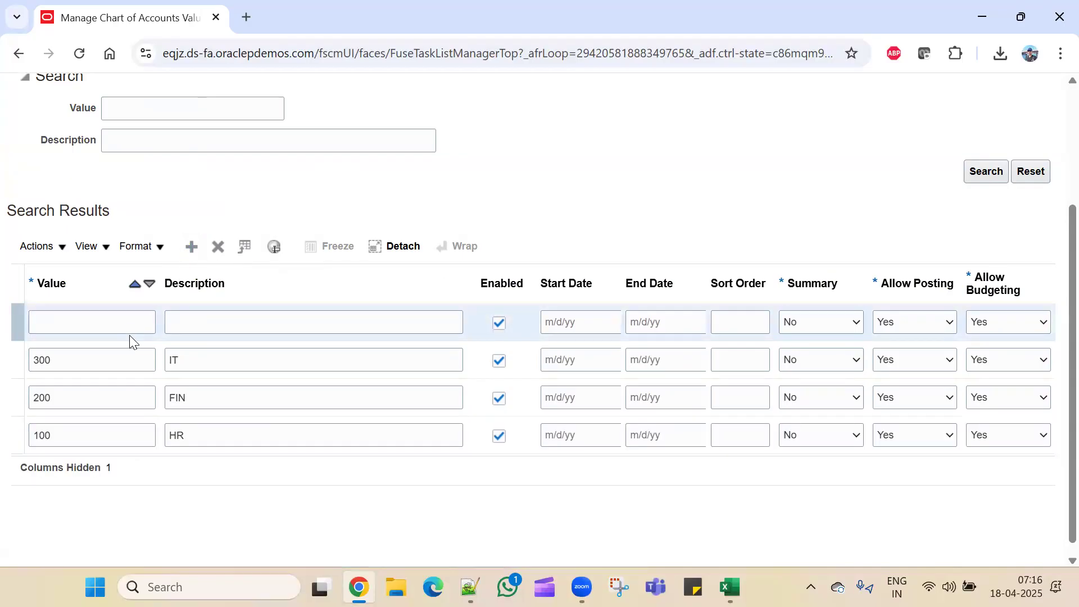
left_click(129, 332)
type("400")
left_click(200, 327)
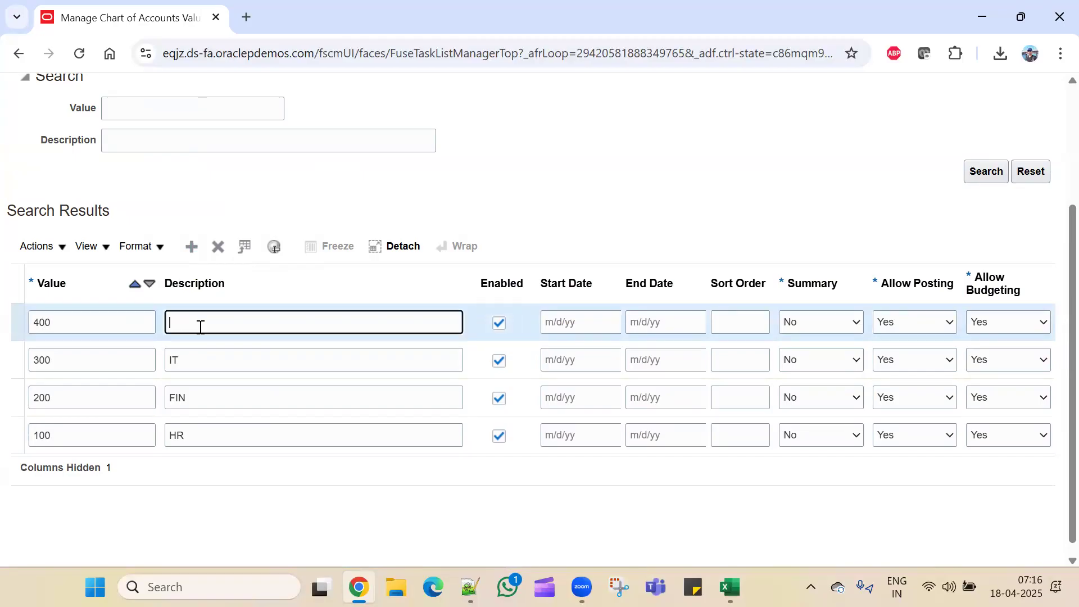
type("Sales and Marketing")
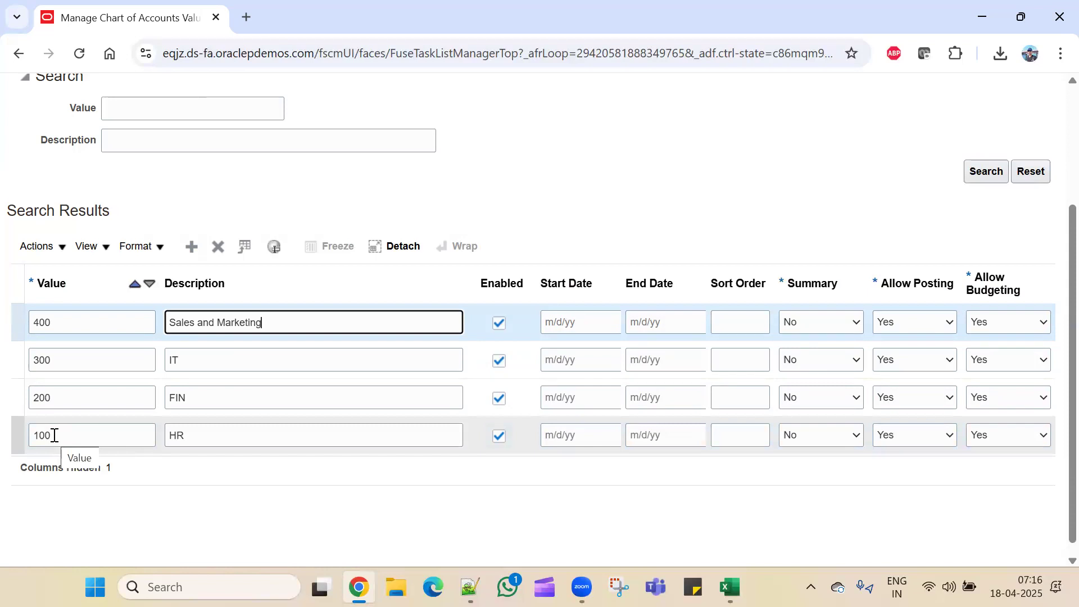
- Save the four cost center values, check the saved rows and close the Manage Values page
scroll(539, 523, "up", 2)
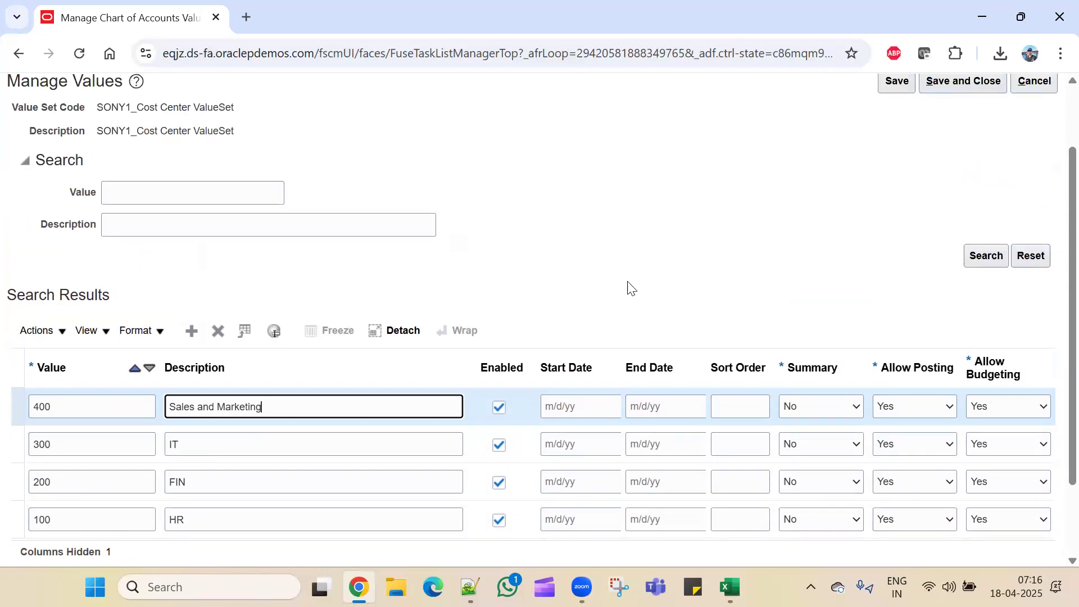
scroll(871, 194, "up", 2)
left_click(896, 165)
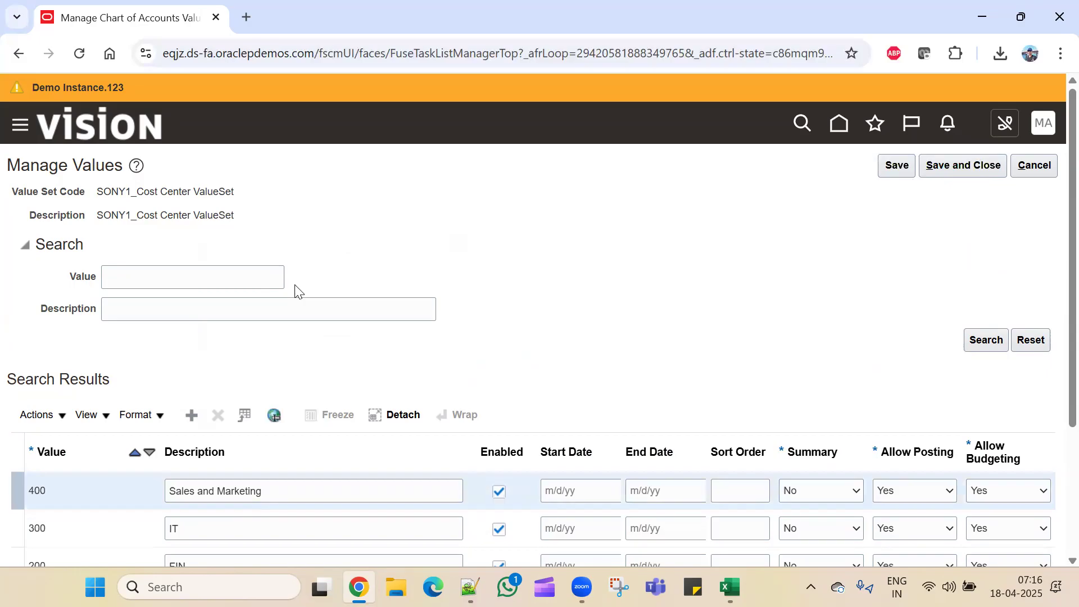
scroll(296, 289, "down", 3)
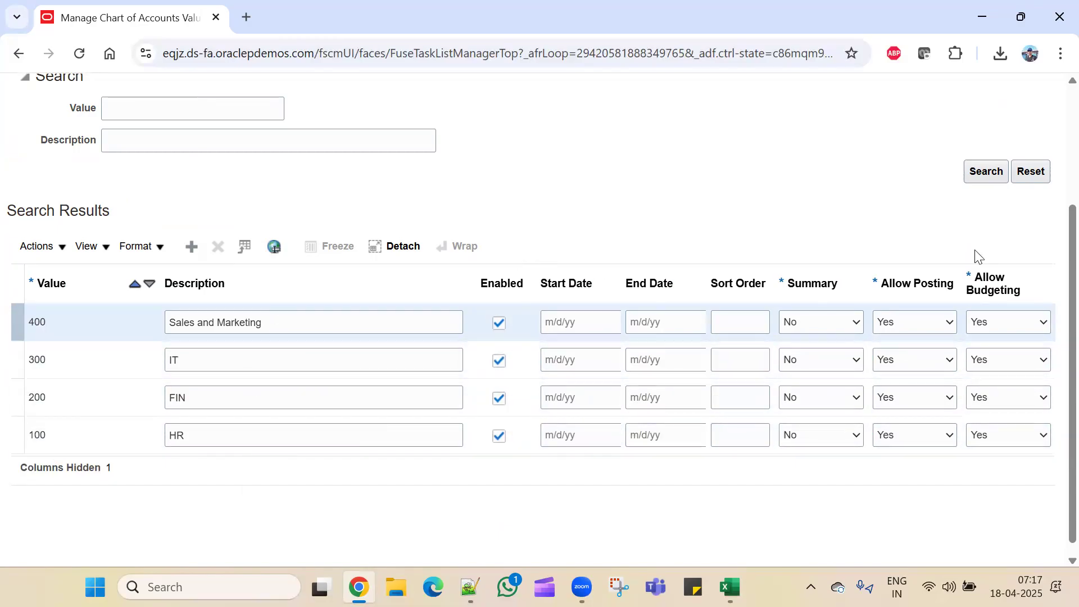
scroll(932, 181, "up", 3)
left_click(936, 165)
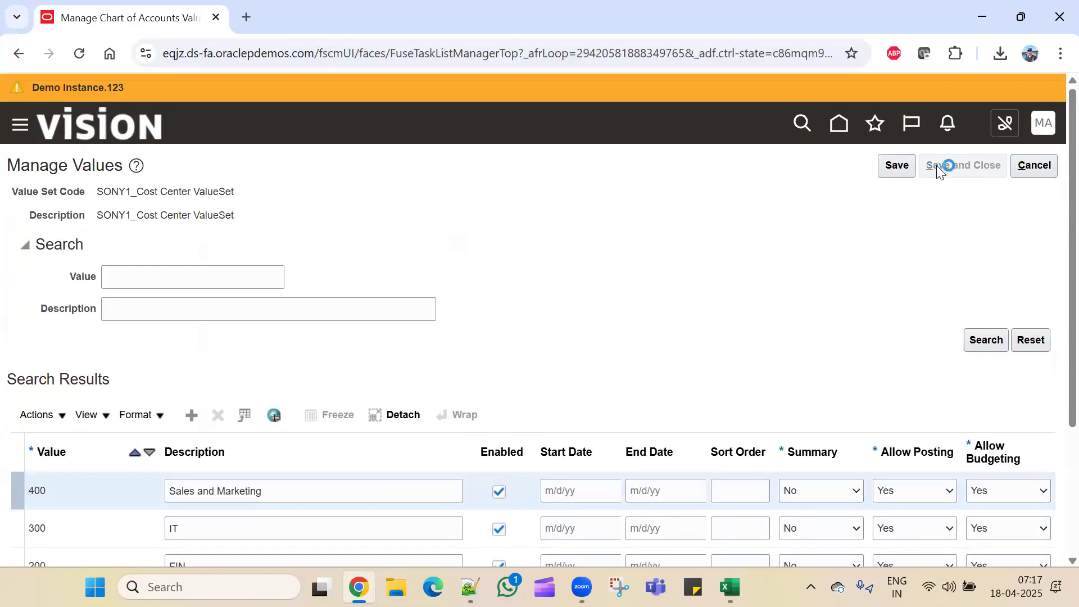
- Open the Manage Values page for the SONY1_Account ValueSet
scroll(697, 354, "down", 2)
scroll(697, 354, "down", 1)
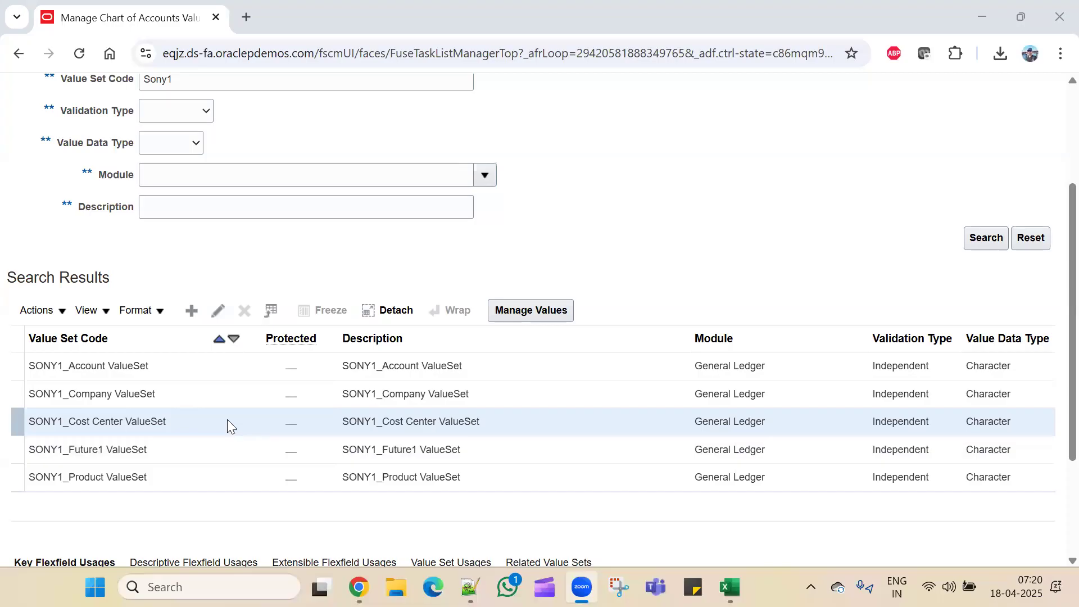
left_click(227, 366)
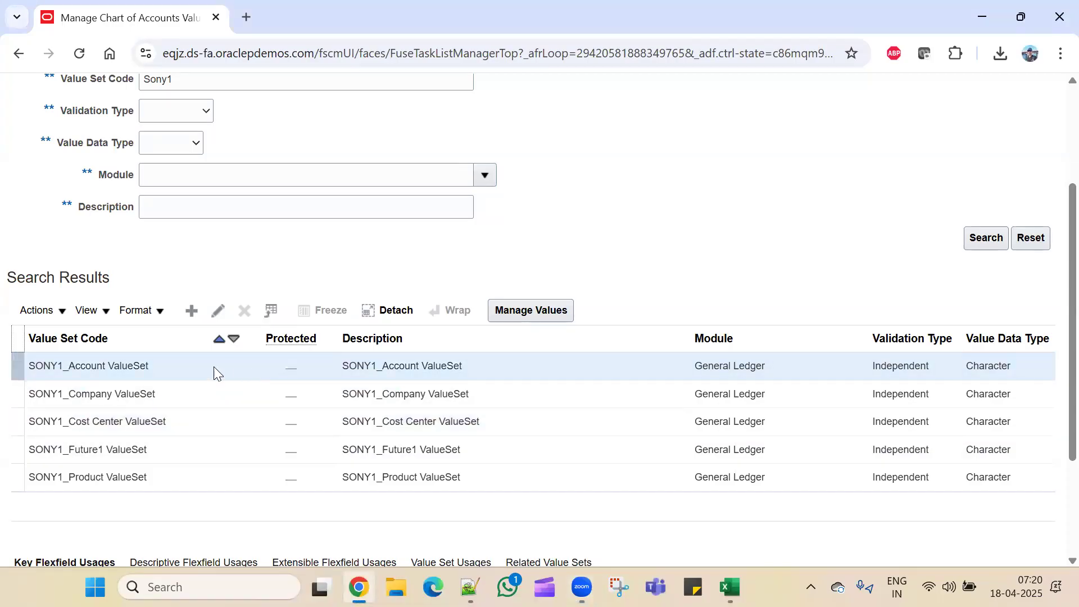
left_click(520, 309)
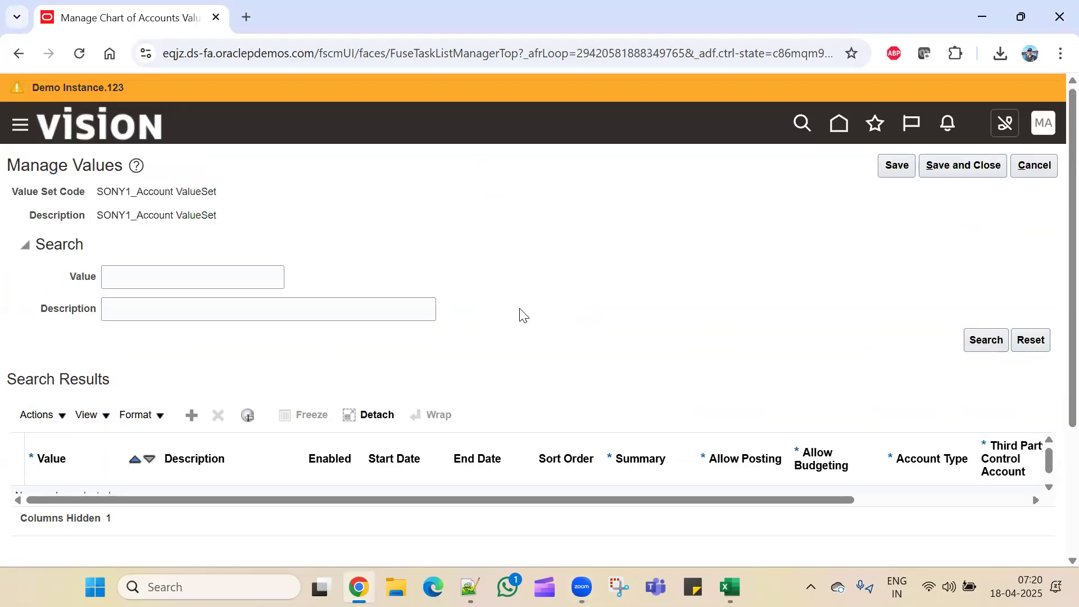
scroll(521, 314, "down", 3)
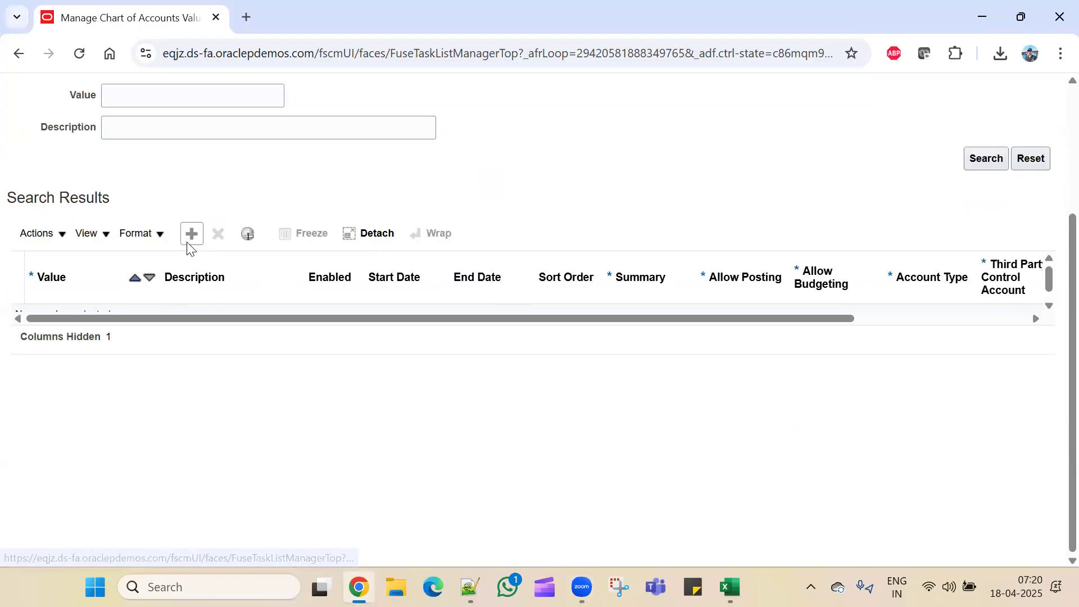
- Add a blank account value row and look through its attribute columns up to Financial Category
left_click(191, 236)
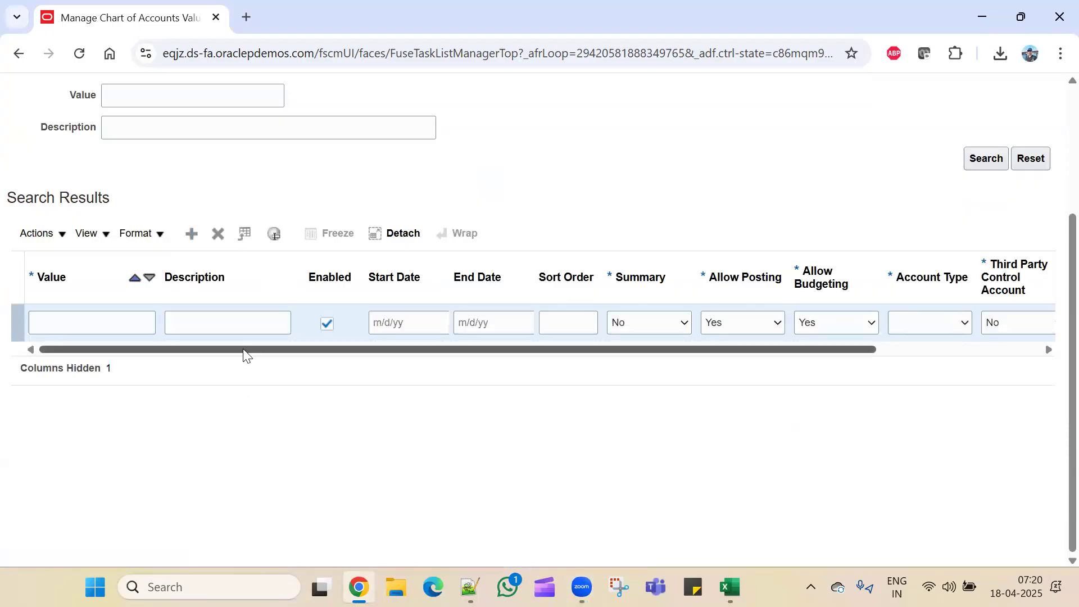
left_click_drag(243, 353, 395, 356)
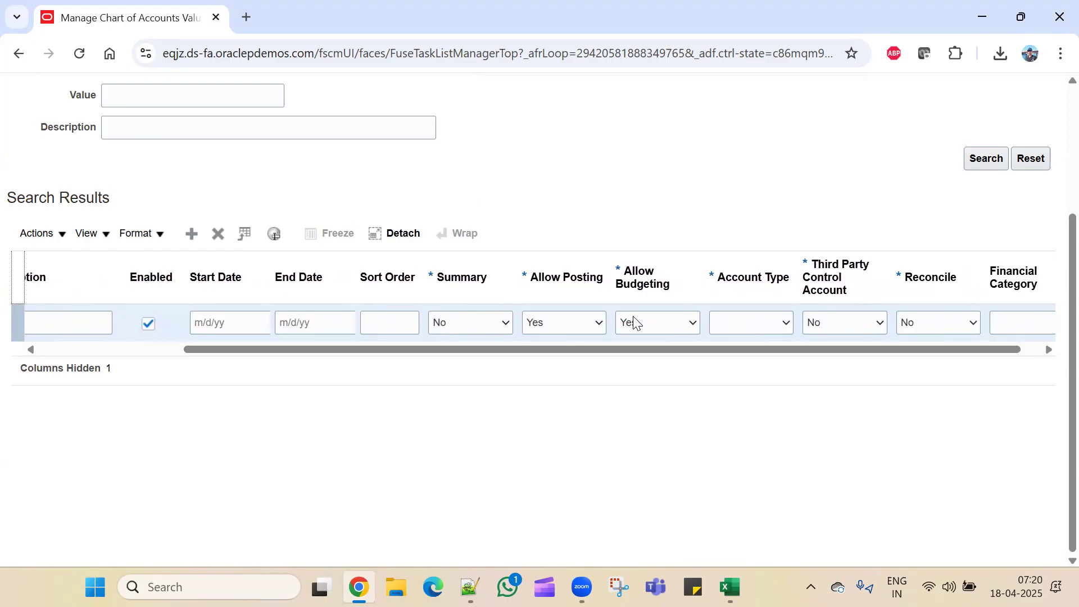
left_click_drag(493, 354, 513, 355)
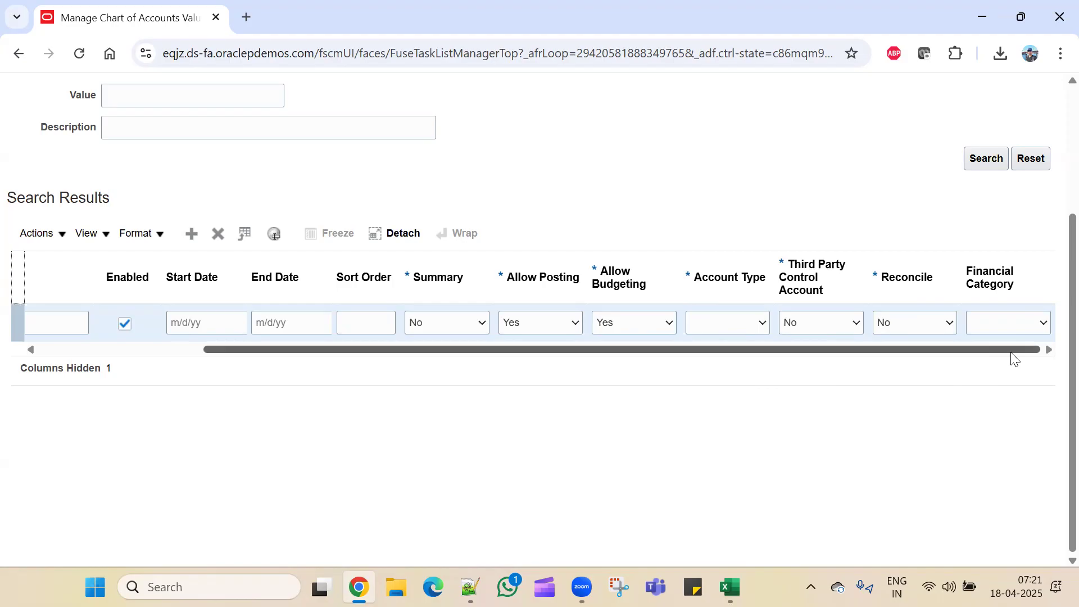
left_click_drag(1007, 351, 634, 444)
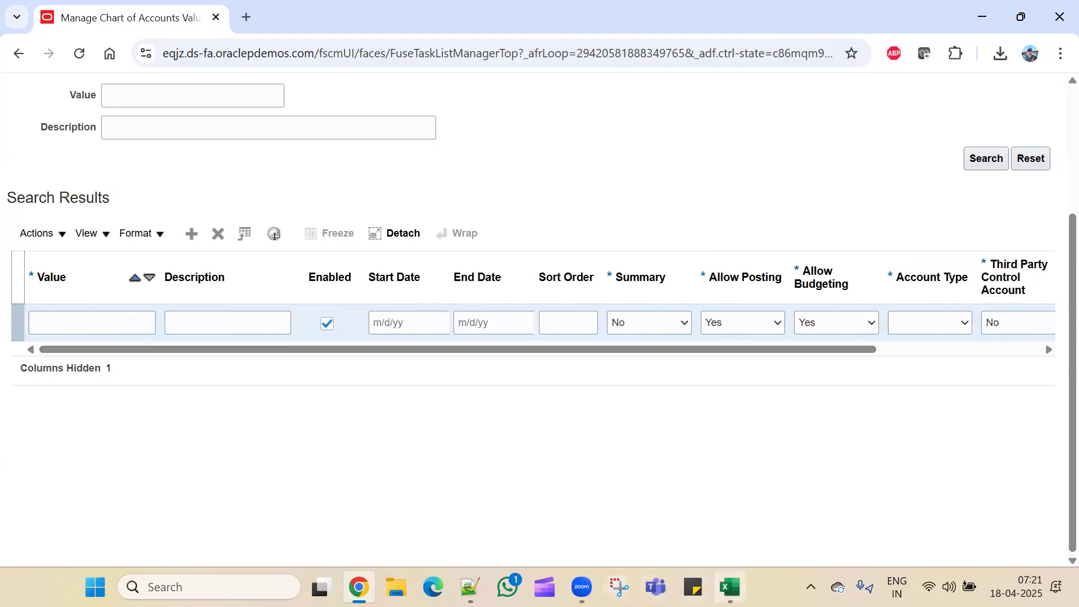
- Look up the Cash account code on the Excel workbook's Roles and Accounts sheet and enter 10000 as the new row's value in Oracle
left_click(730, 588)
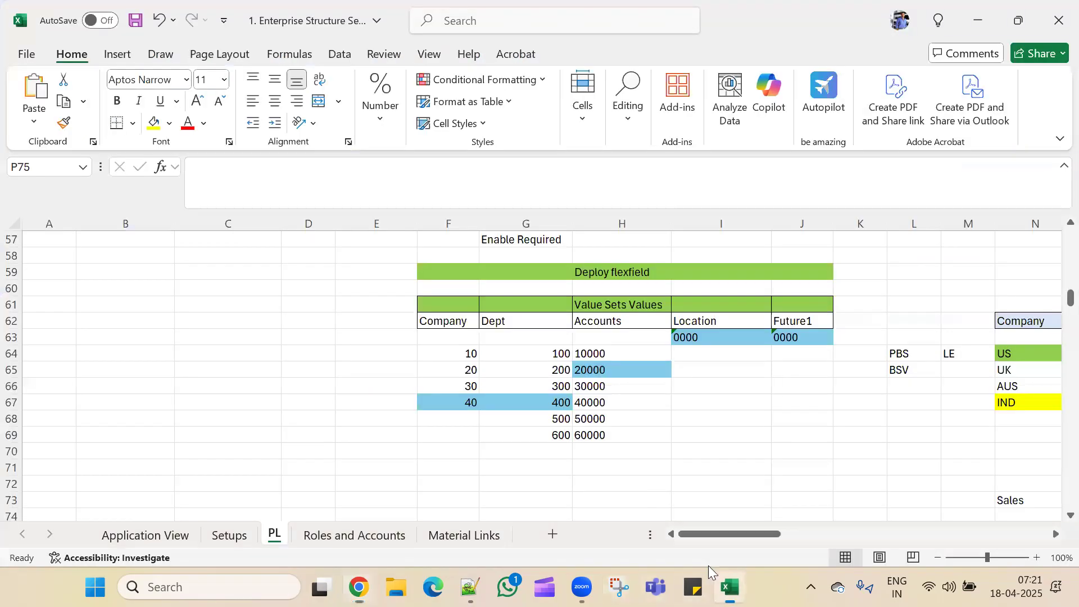
left_click(343, 541)
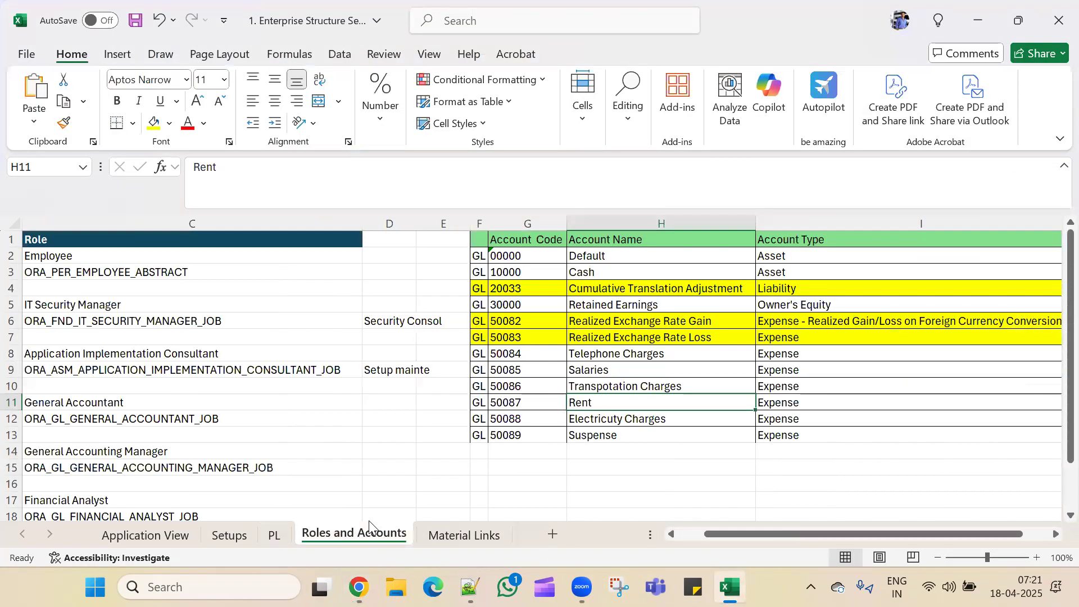
left_click(529, 273)
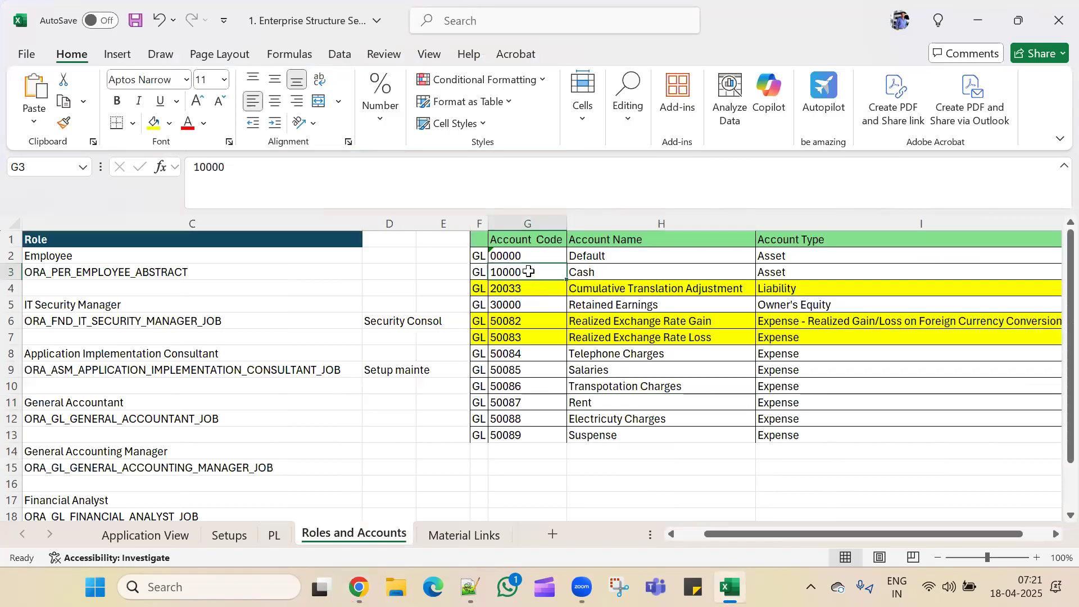
key("alt+Tab")
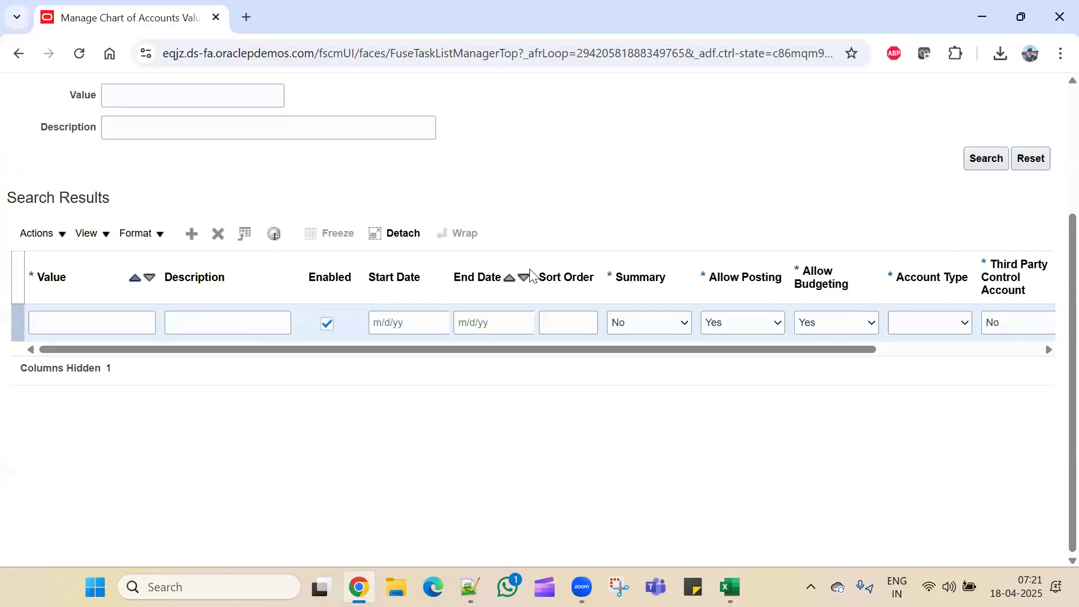
left_click(105, 316)
type("10000")
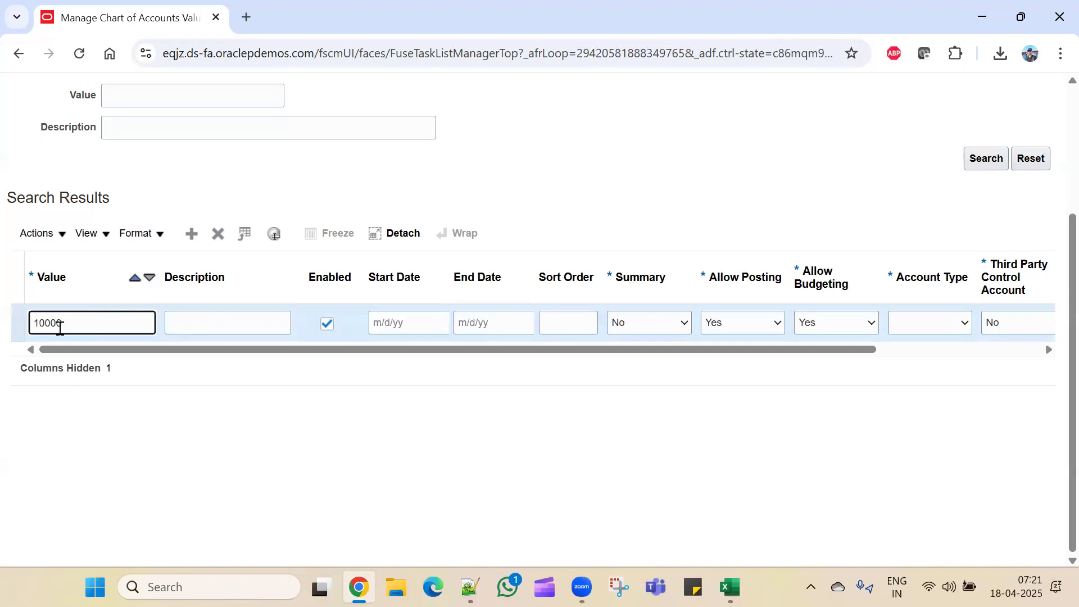
- Check the Accounts value set's length on the Excel workbook's PL sheet, reopen the Roles and Accounts sheet and return to Oracle
left_click(172, 318)
key("alt+Tab")
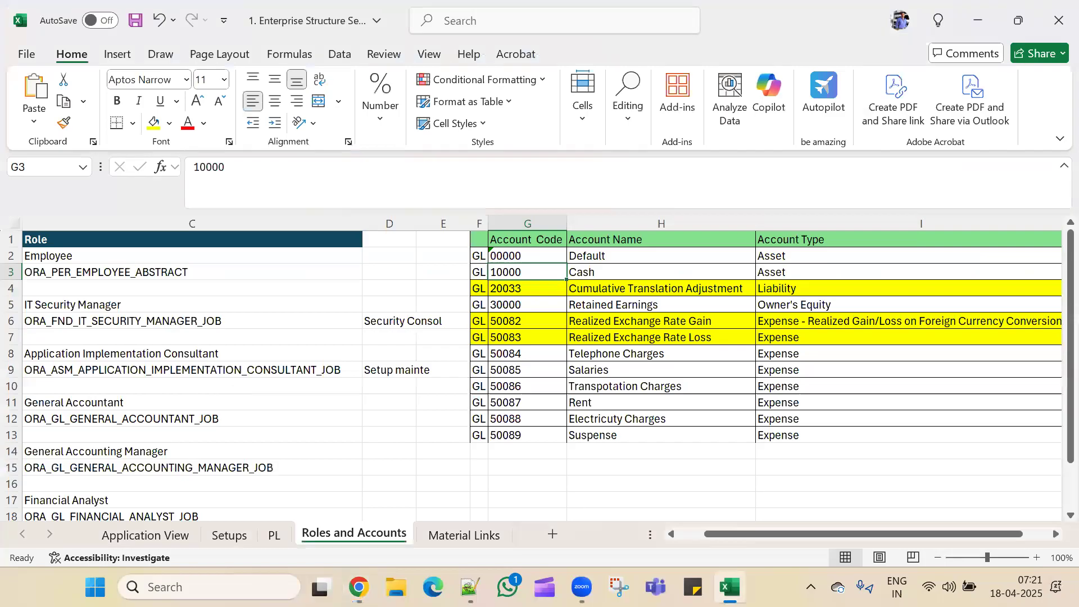
left_click(274, 535)
scroll(448, 409, "up", 5)
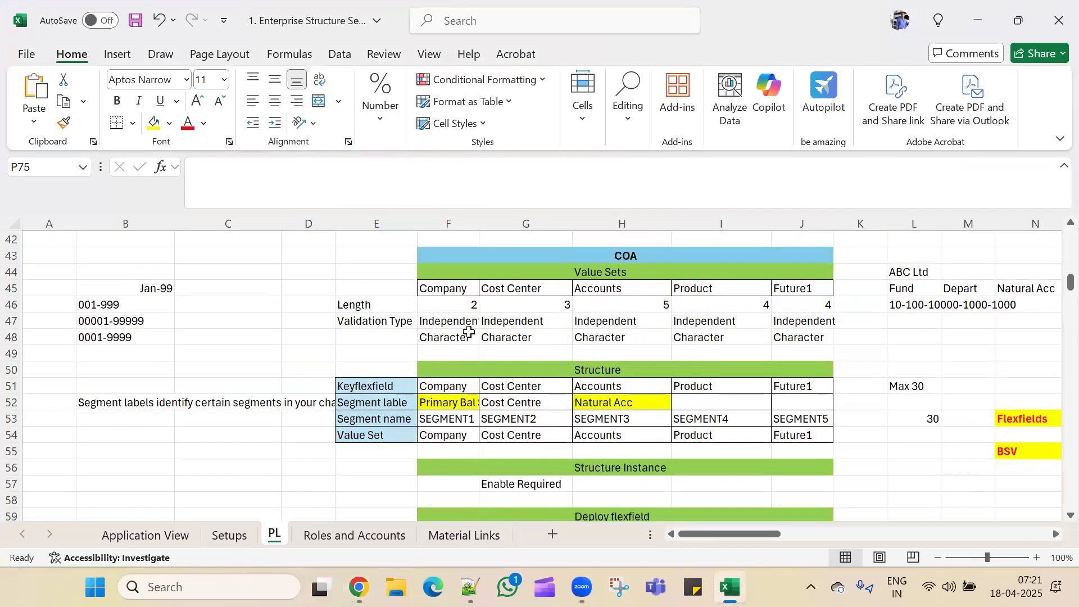
left_click(644, 305)
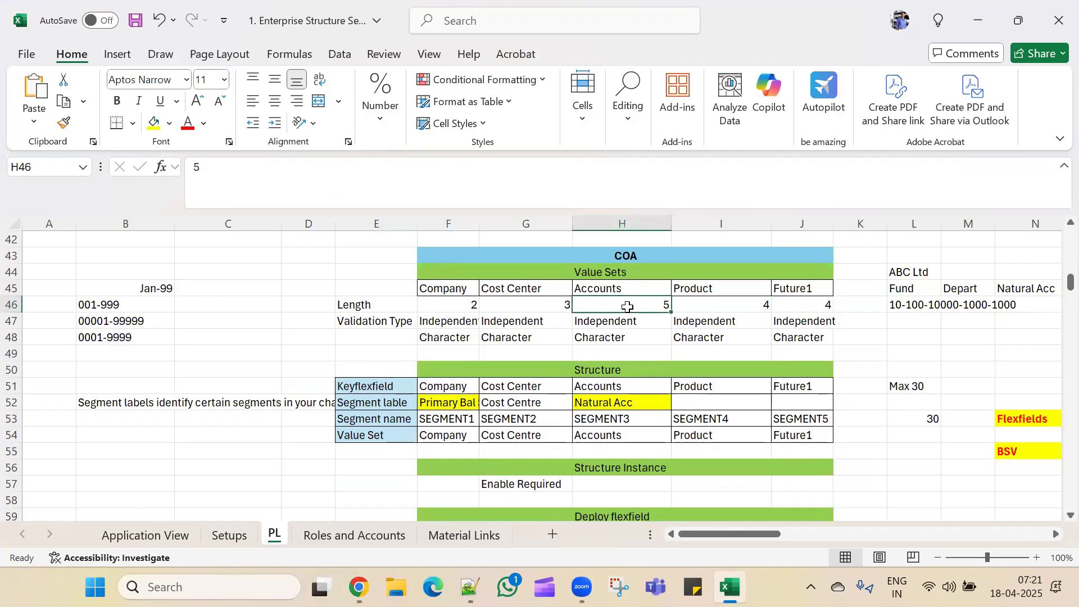
left_click(395, 535)
key("alt+Tab")
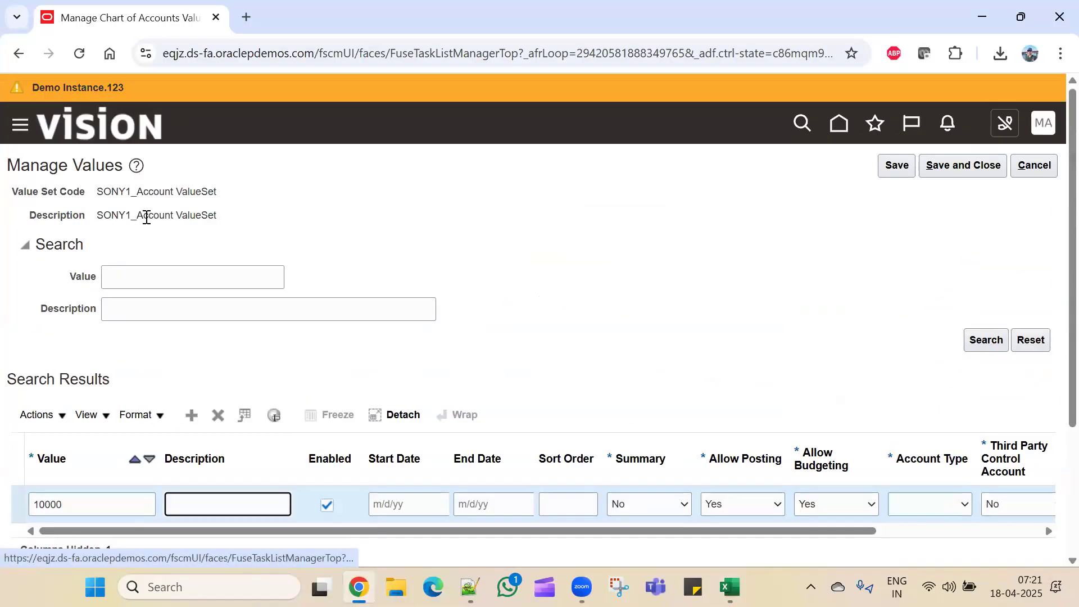
- Give account value 10000 the description Cash/Bank and the account type Asset
scroll(188, 501, "down", 3)
left_click(228, 328)
type("Cash/Bank")
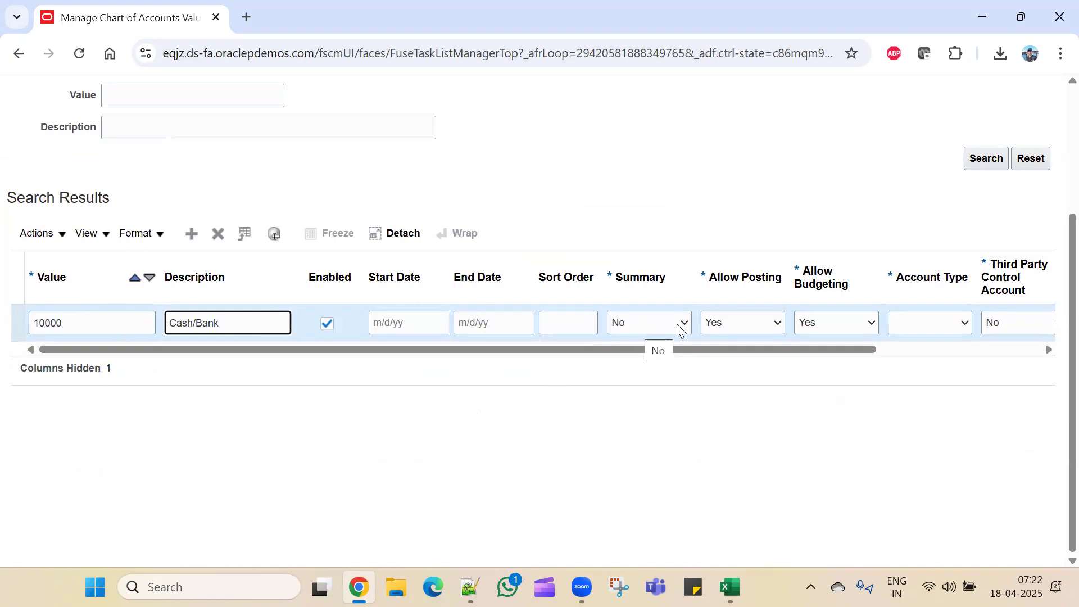
left_click_drag(764, 350, 930, 364)
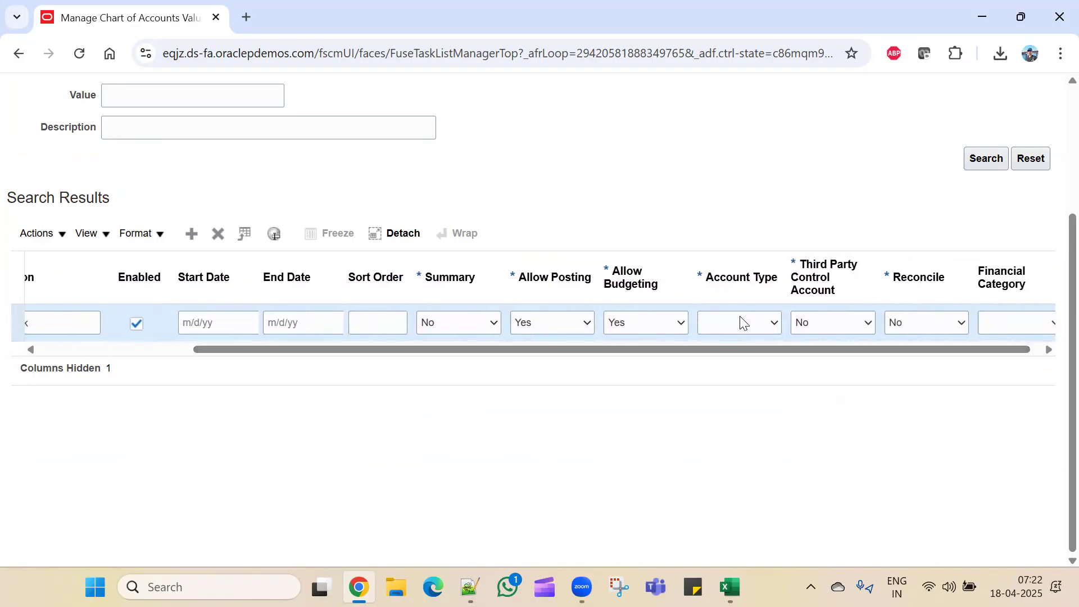
left_click(742, 323)
left_click(743, 370)
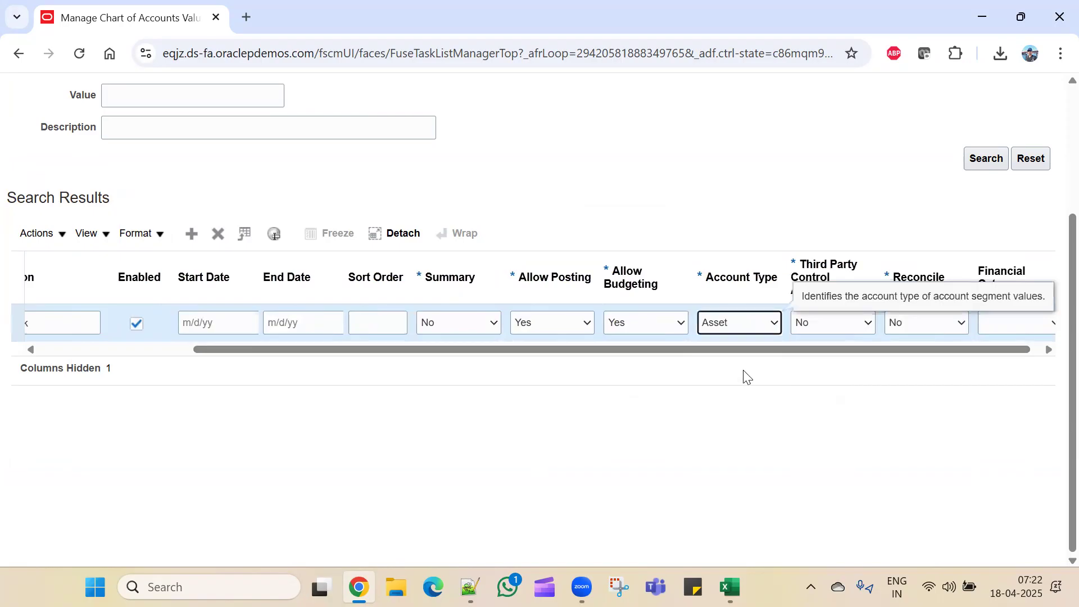
- Examine the Third Party Control Account options for account value 10000 without changing the selection
left_click_drag(760, 354, 776, 357)
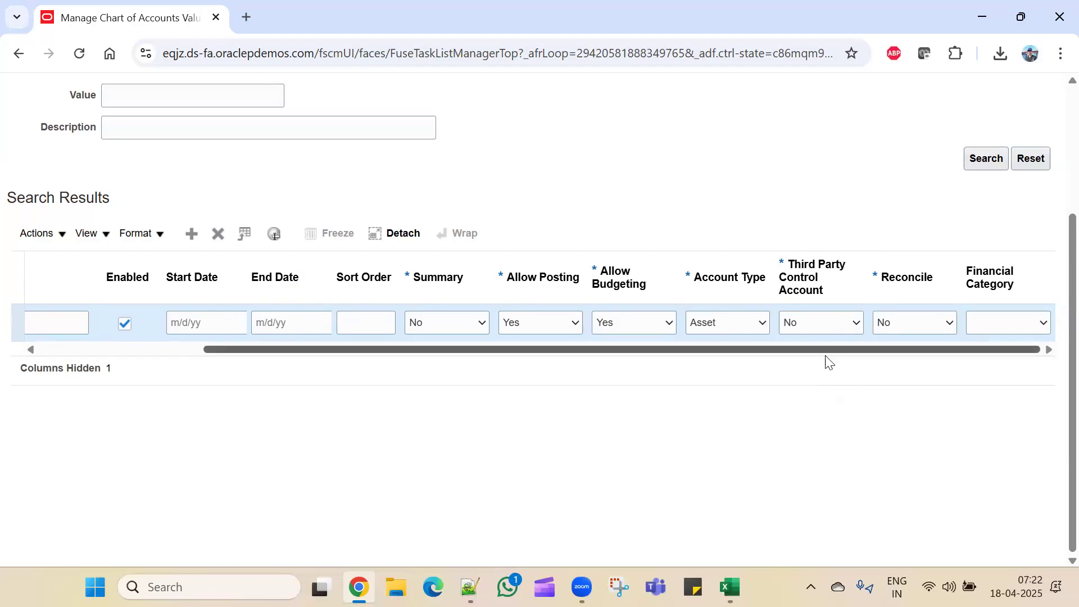
left_click(844, 329)
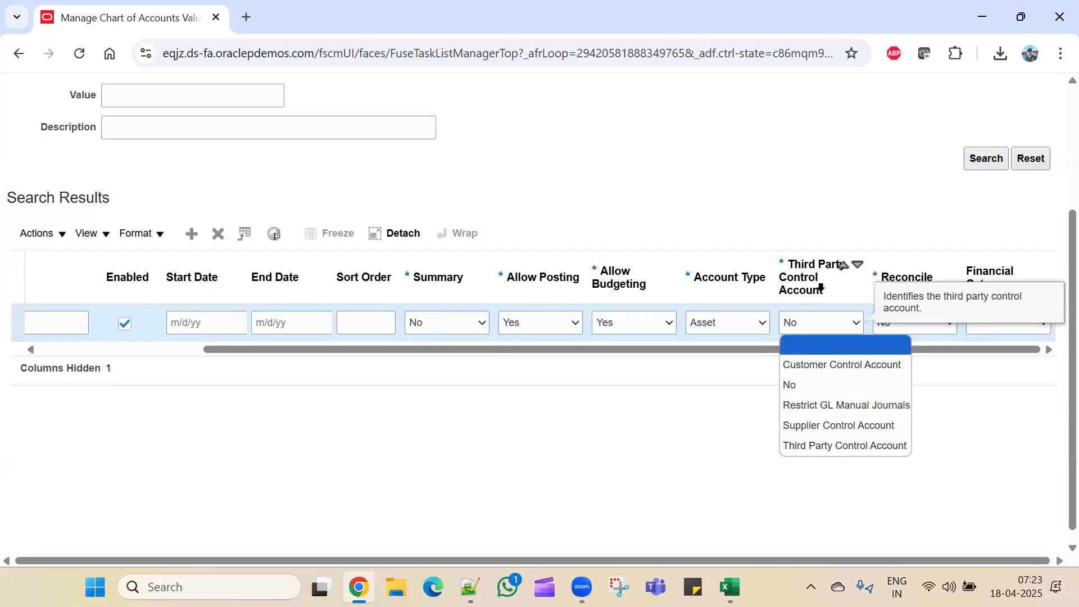
left_click(692, 419)
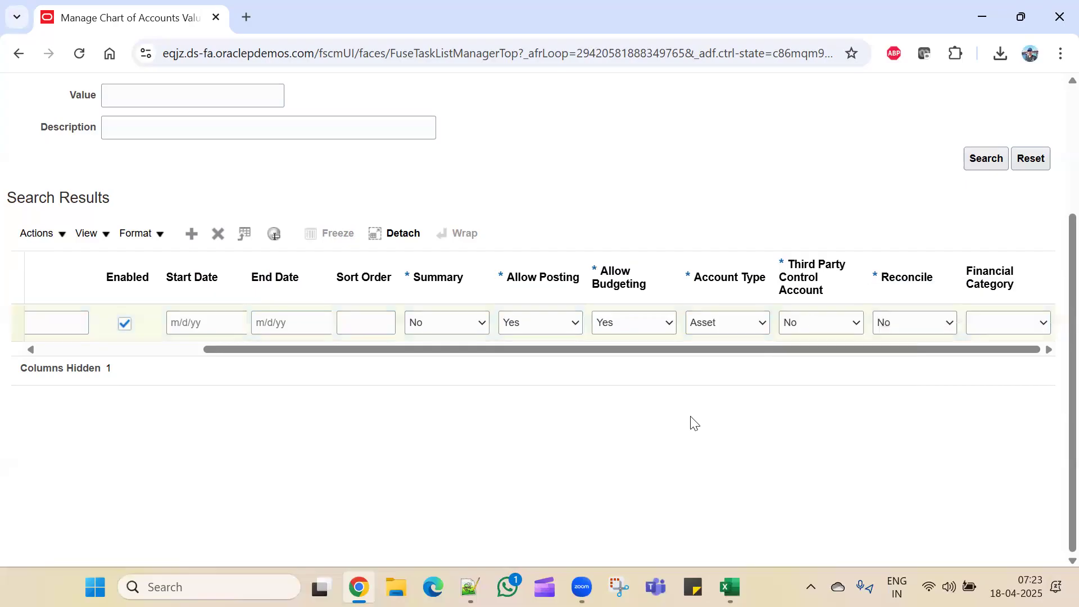
left_click_drag(685, 355, 426, 366)
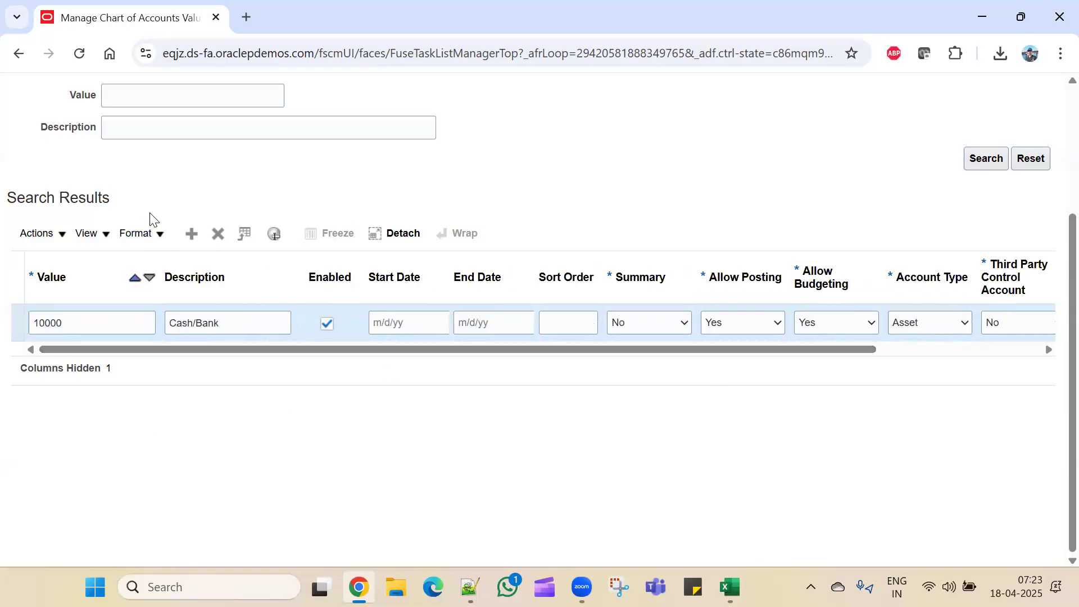
- Add another blank account value row and look up the Retained Earnings account code in the Excel workbook
left_click(192, 234)
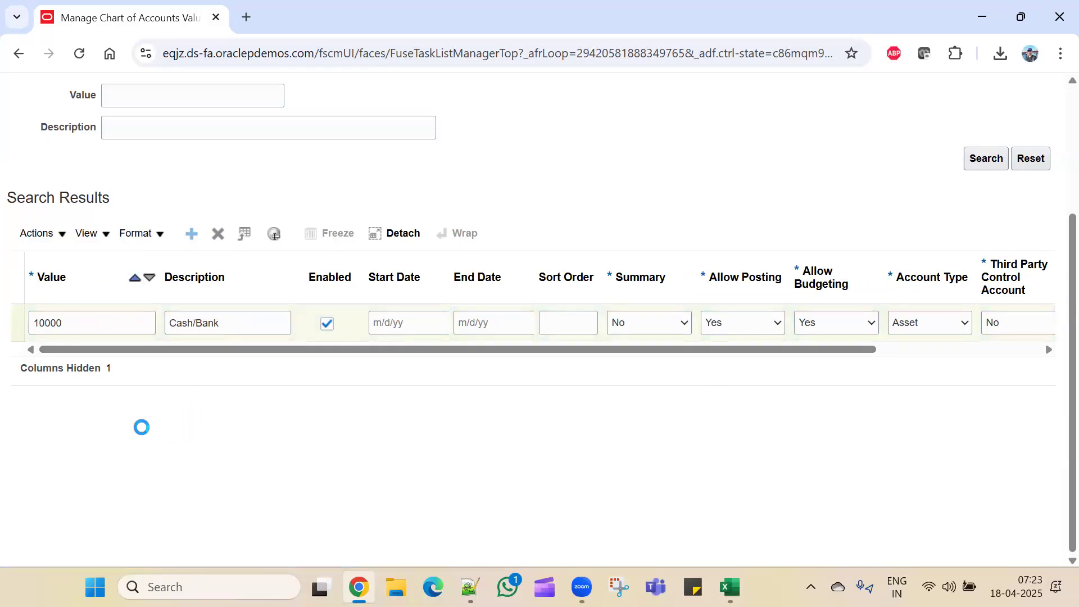
left_click(99, 324)
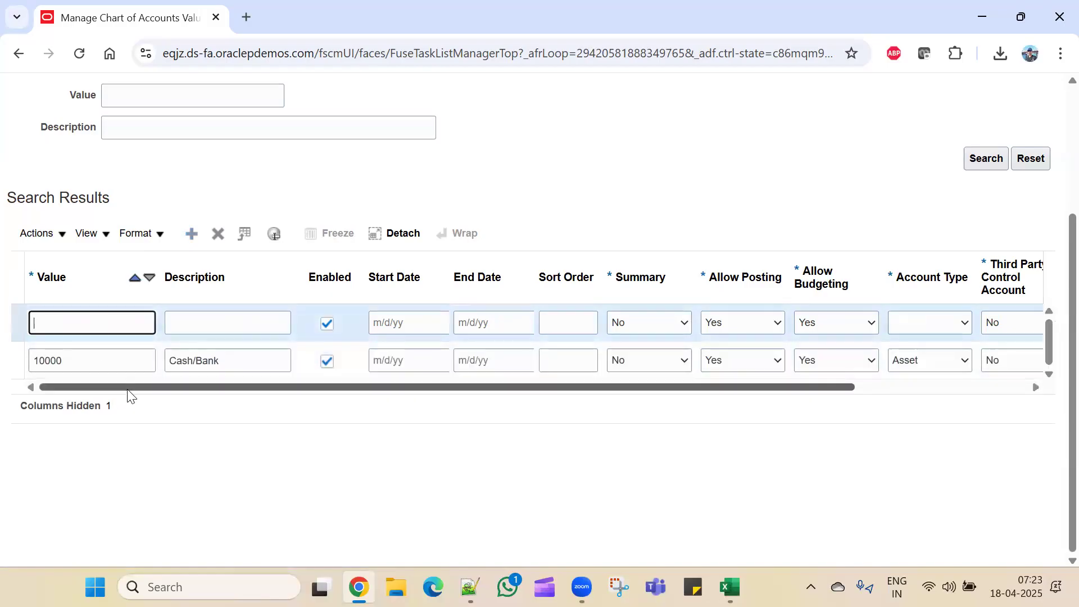
key("alt+Tab")
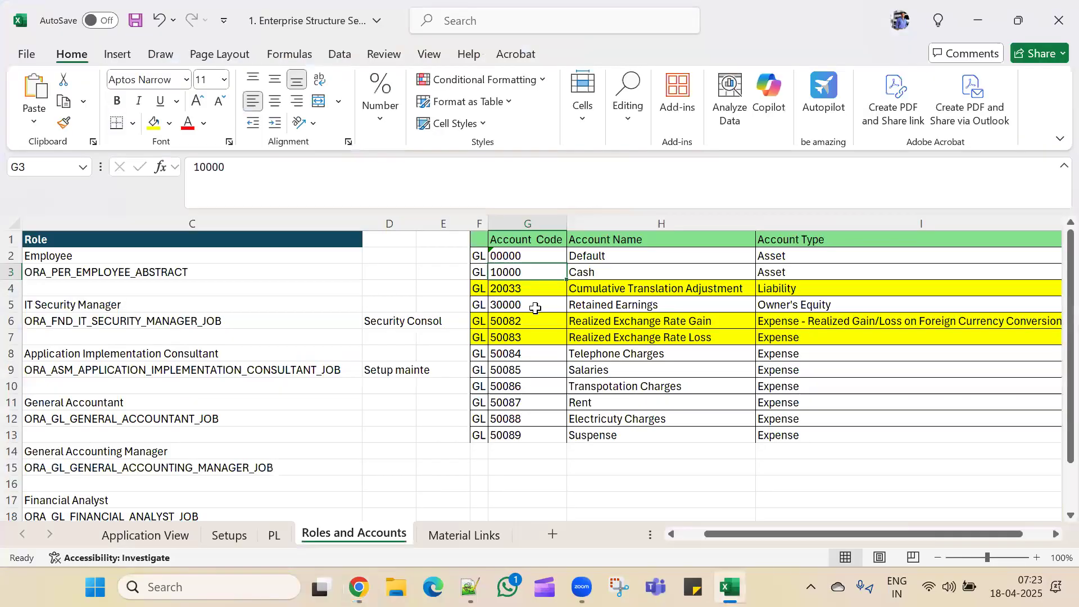
left_click(533, 289)
left_click(540, 304)
key("alt+Tab")
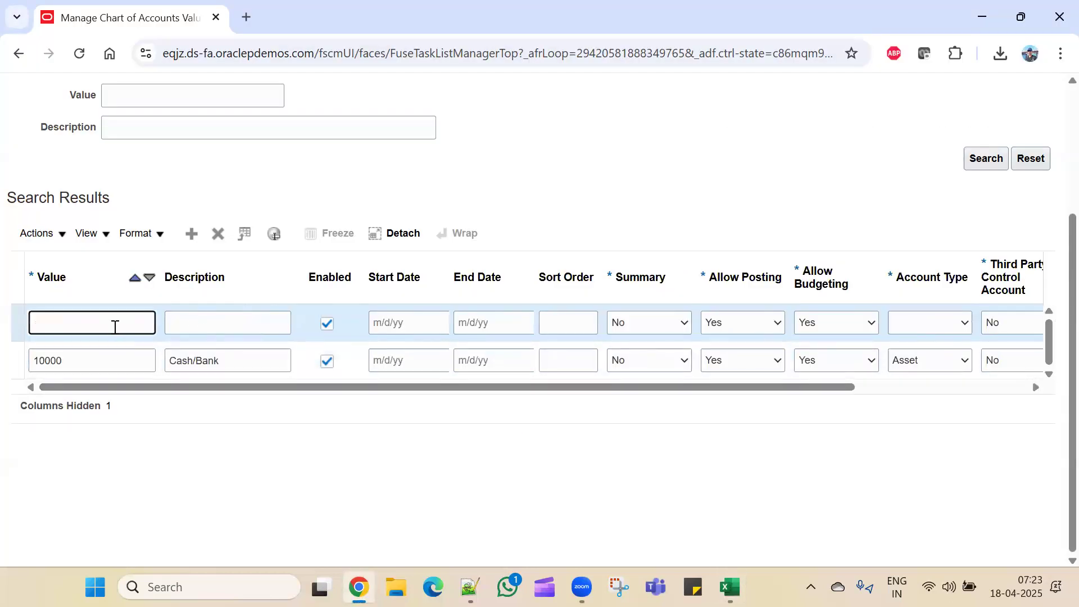
- Fill in the new row with value 30000, description Retained Earning and account type Owner's Equity
type("30000")
key("Tab")
type("Retained Earning Acco")
key("BackSpace")
key("BackSpace")
key("BackSpace")
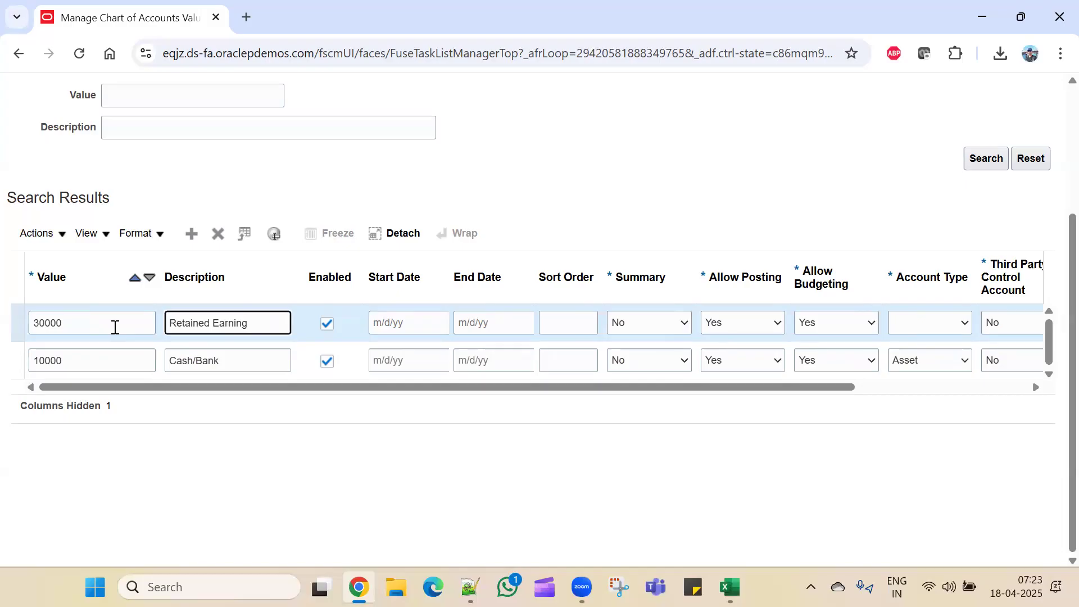
left_click(937, 323)
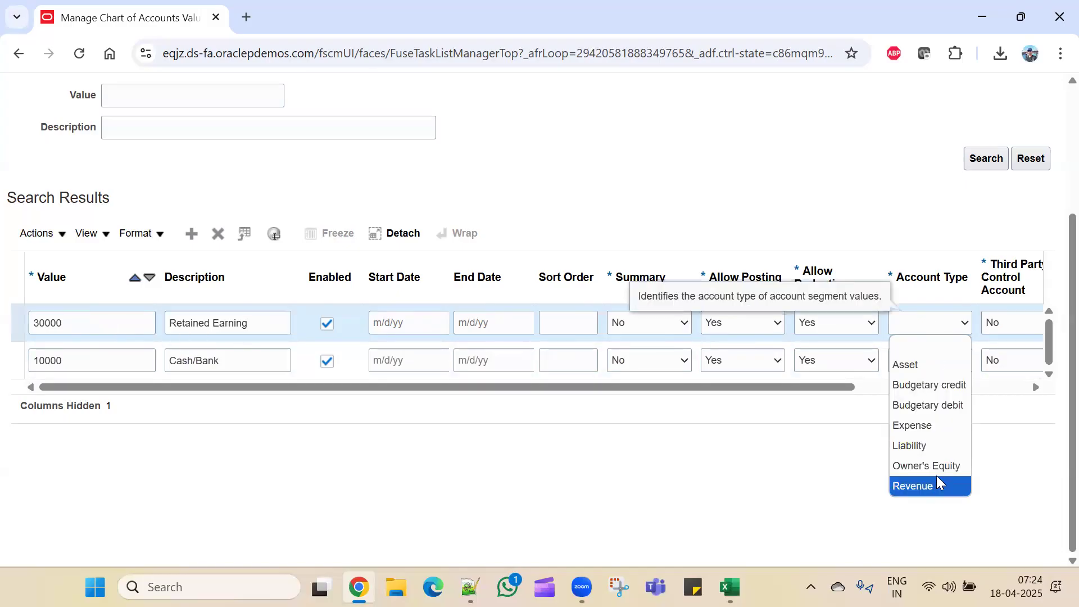
left_click(939, 465)
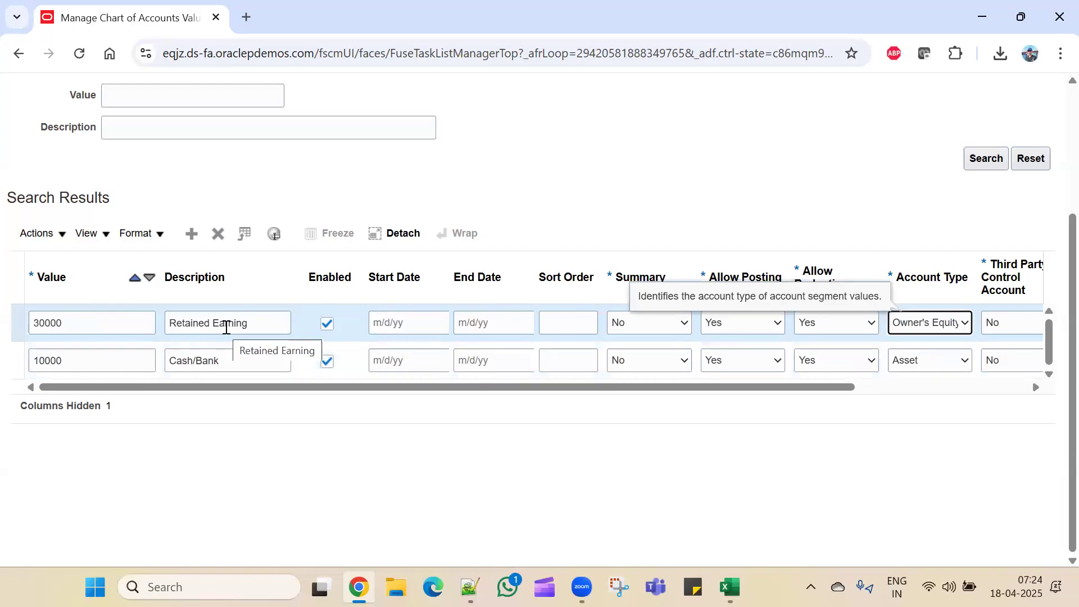
left_click(304, 448)
- Insert a blank account value row and look up the Telephone Charges account code in the Excel workbook
left_click(199, 238)
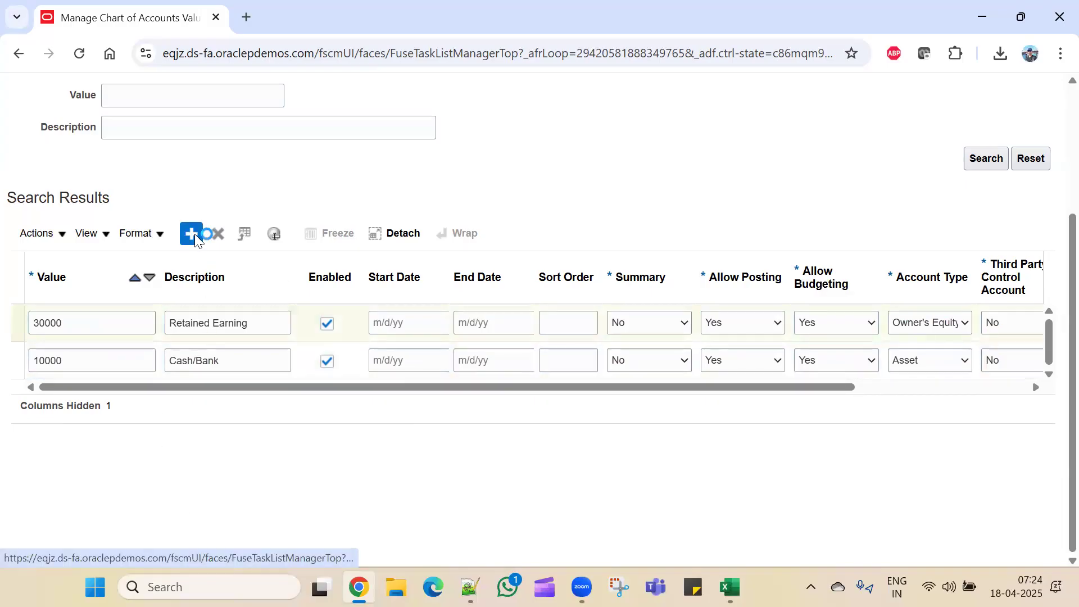
left_click(127, 328)
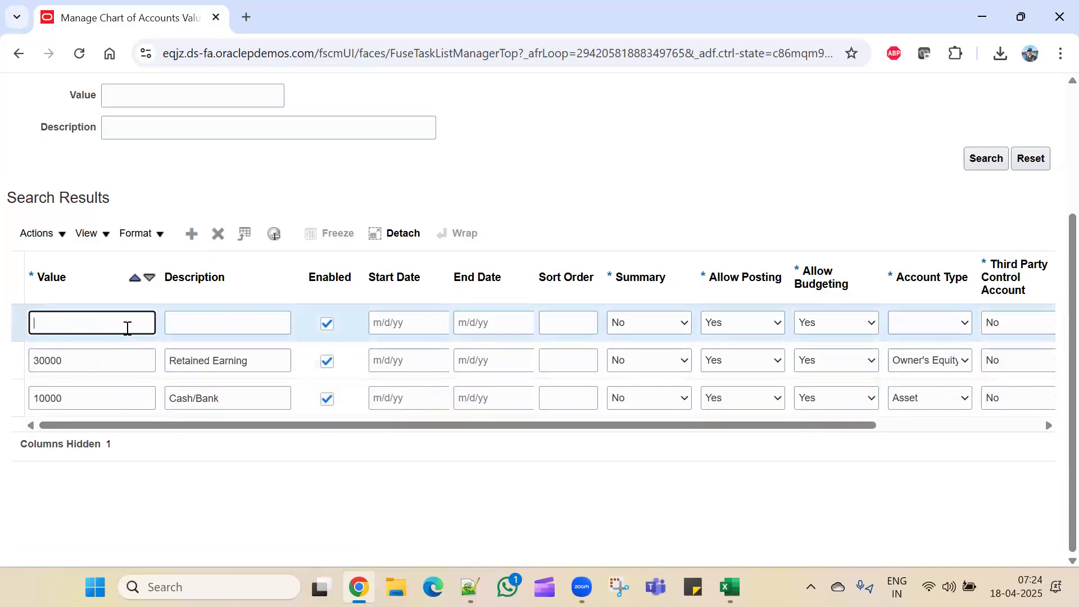
key("alt+Tab")
left_click(526, 351)
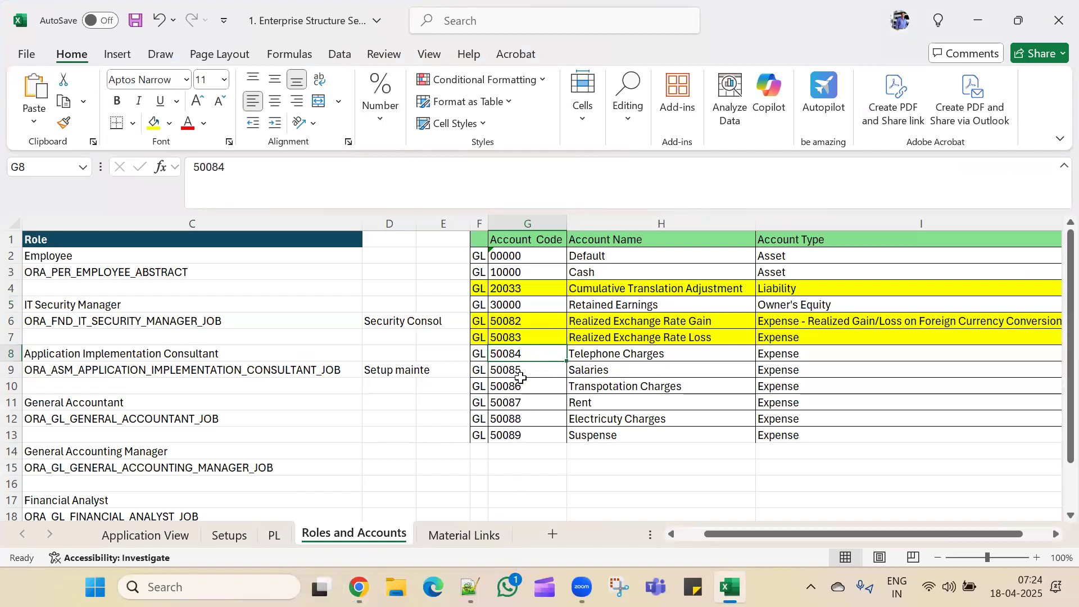
key("alt+Tab")
- Fill in the new row with value 50084, description Telephjone Charges and account type Expense
type("5")
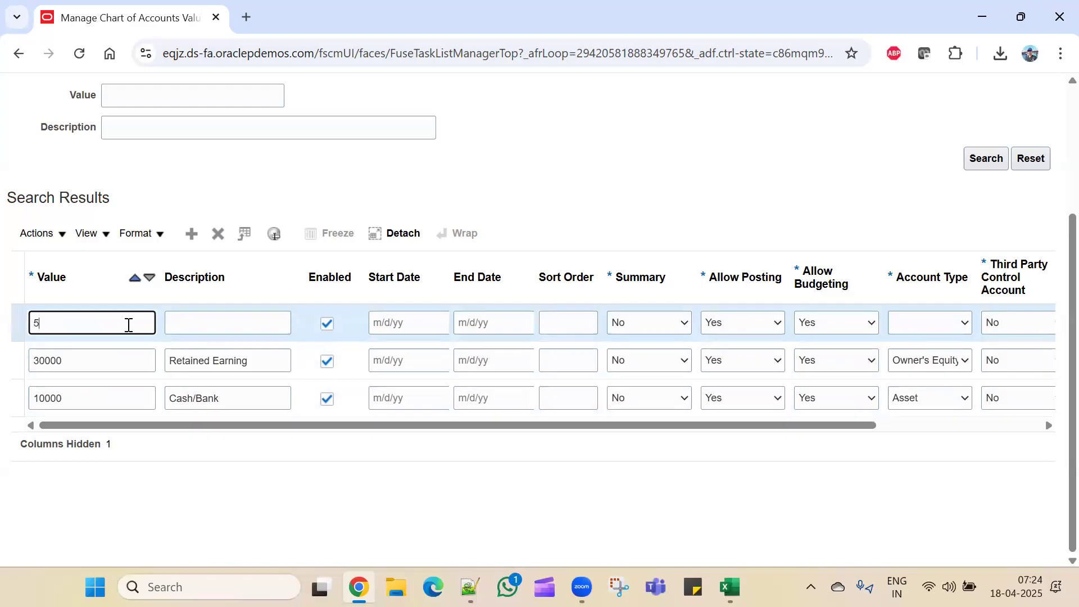
type("0084")
left_click(186, 316)
type("Te")
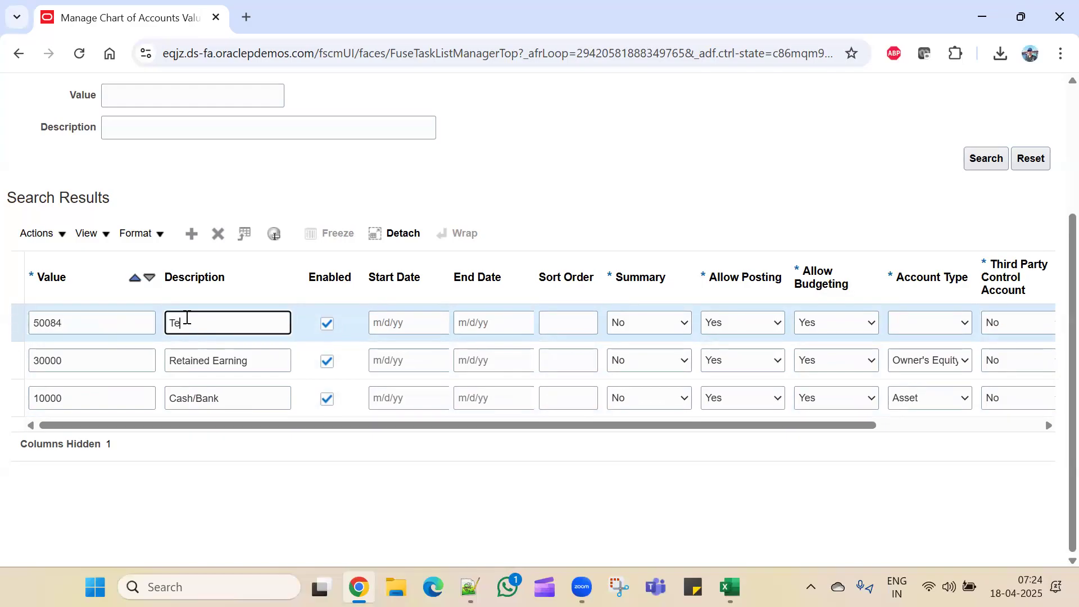
type("lephjone Charges")
left_click(937, 328)
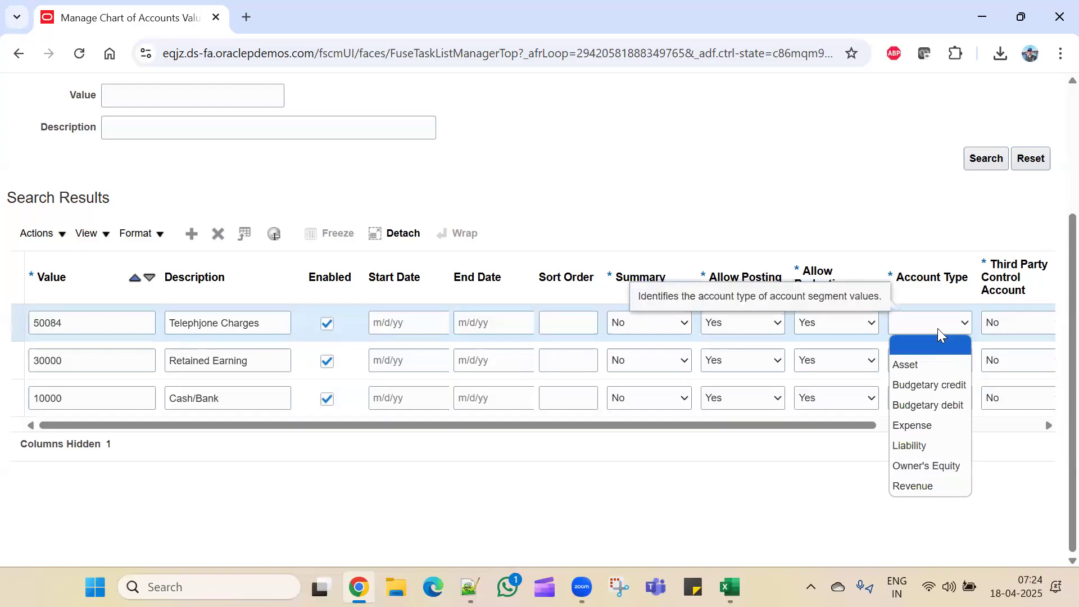
left_click(932, 428)
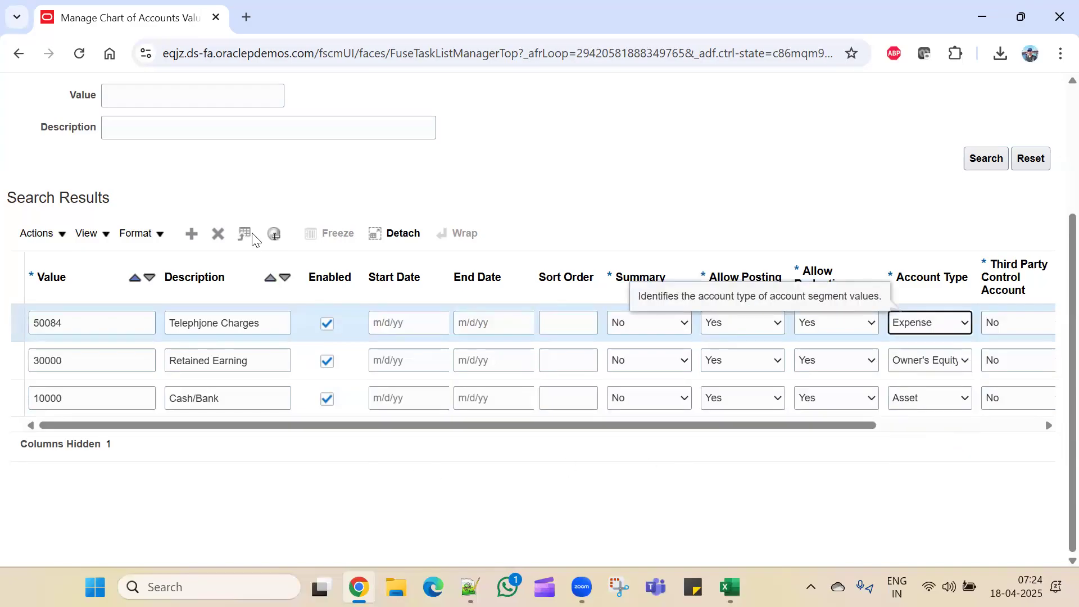
- Insert a blank account value row and look up the Salaries account code in the Excel workbook
left_click(200, 240)
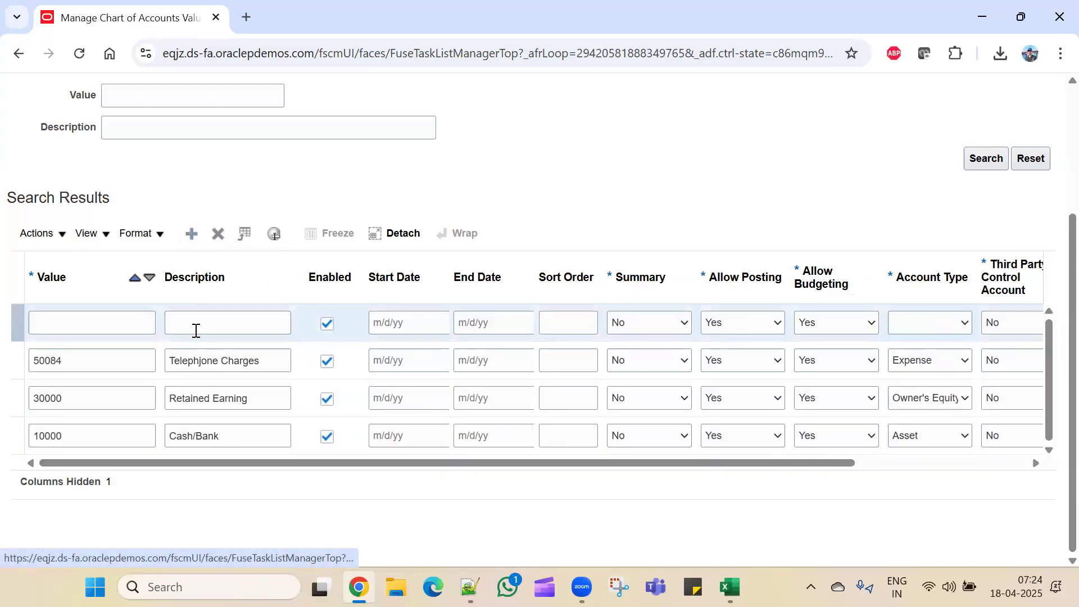
left_click(141, 325)
key("alt+Tab")
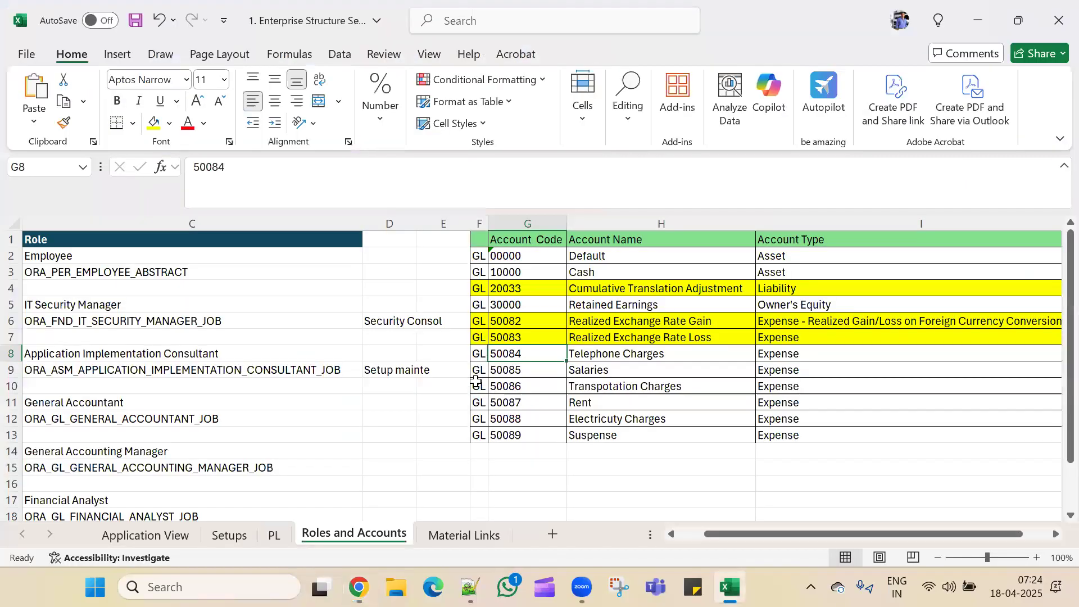
left_click(530, 373)
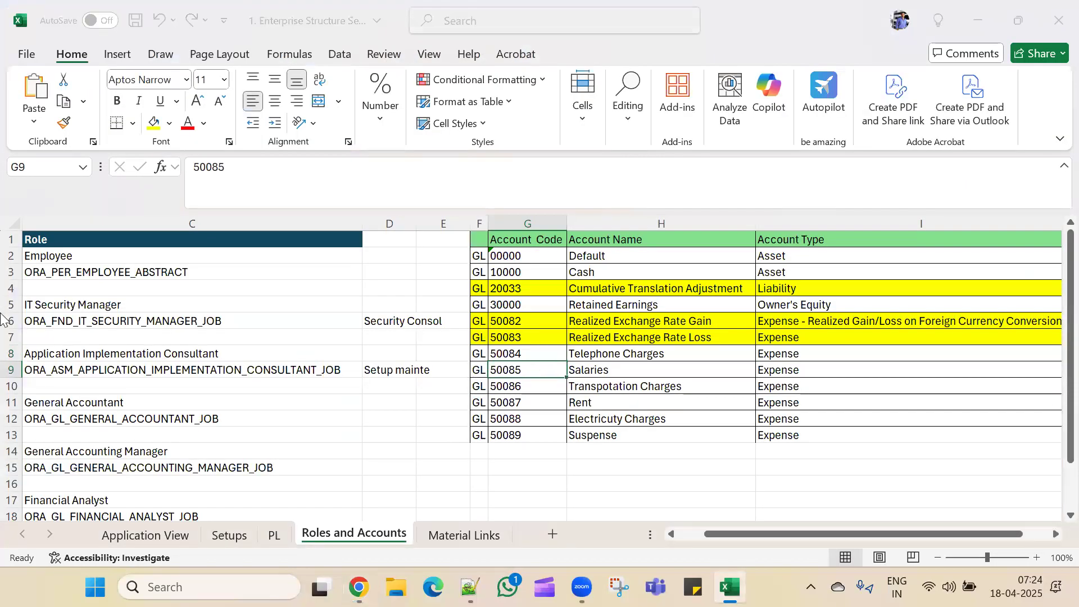
- Back in Oracle Fusion, fill in the new row with value 50085, description Salaries and account type Expense
key("alt+Tab")
type("5000")
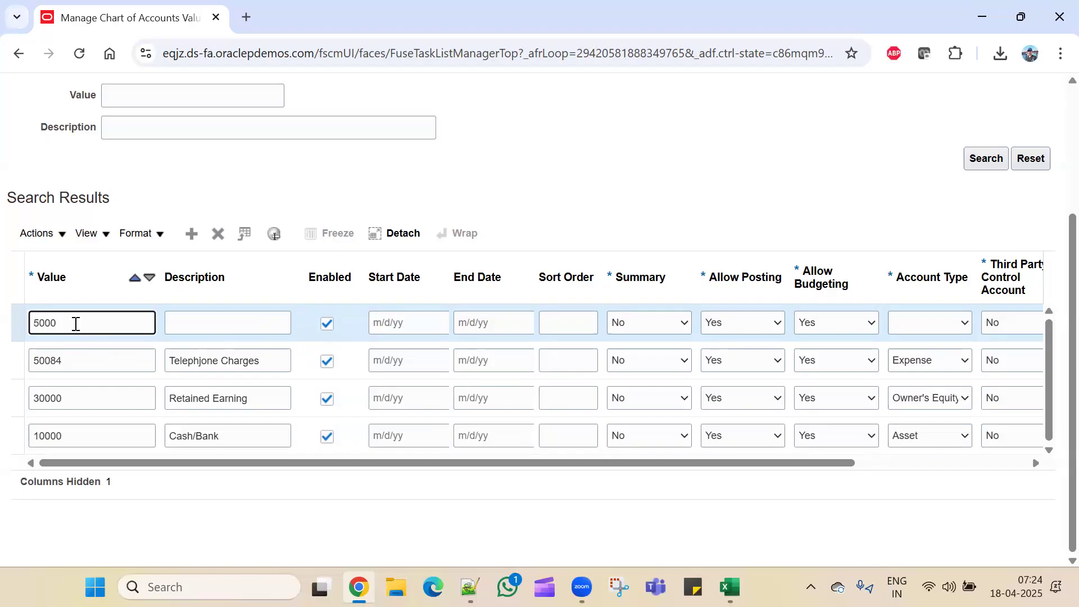
key("BackSpace")
type("84")
key("BackSpace")
type("5")
key("Tab")
type("Salaries")
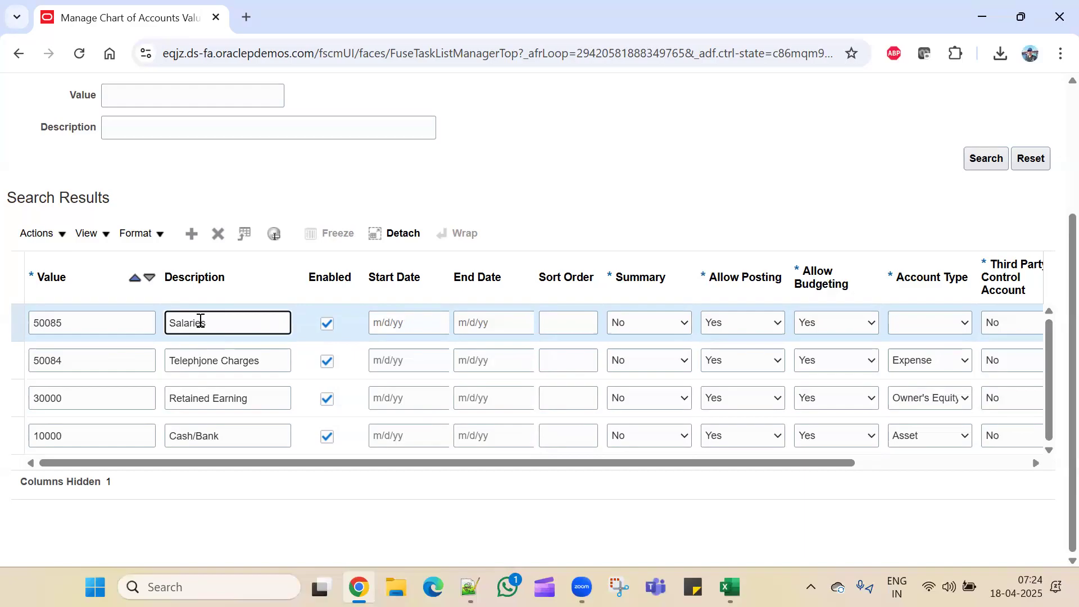
left_click(933, 322)
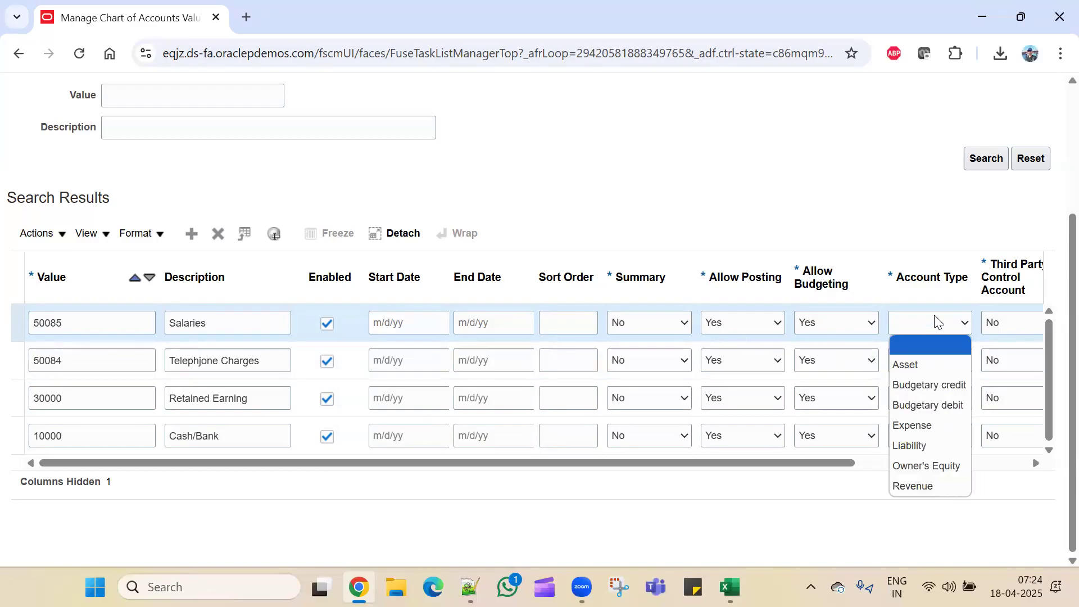
left_click(915, 426)
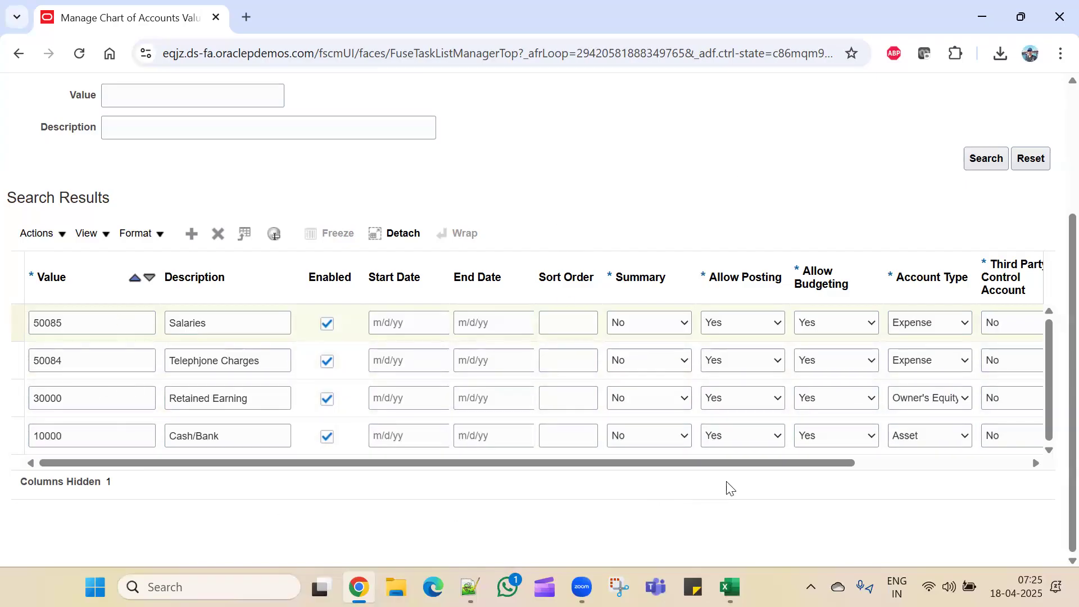
- Save the account values, review the saved rows, and save and close to return to the value set list
scroll(857, 187, "up", 3)
left_click(897, 167)
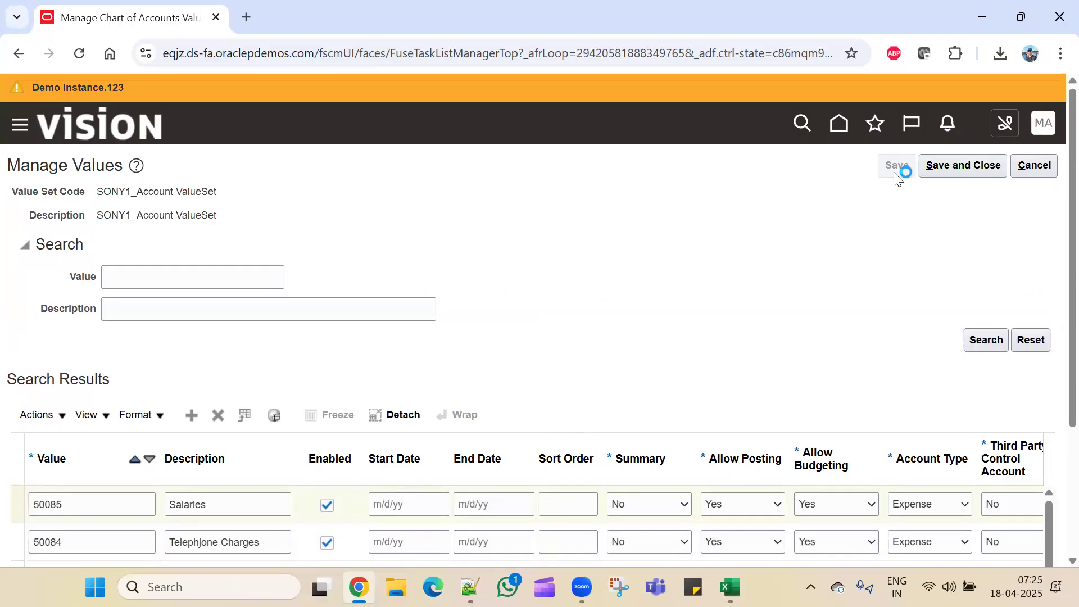
scroll(810, 306, "down", 2)
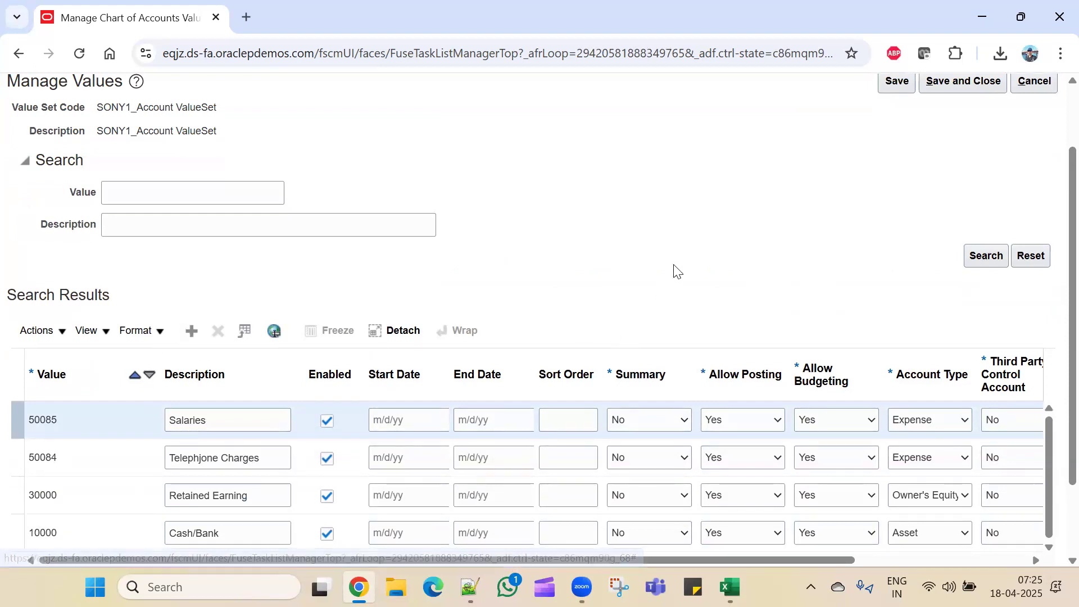
scroll(674, 270, "up", 2)
scroll(674, 269, "down", 2)
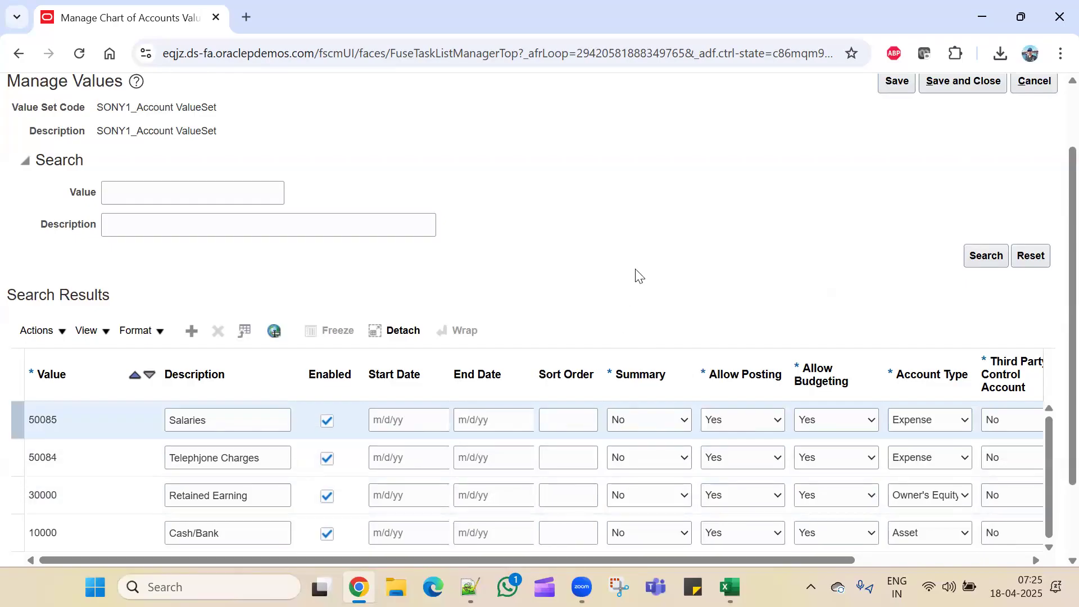
scroll(635, 275, "down", 2)
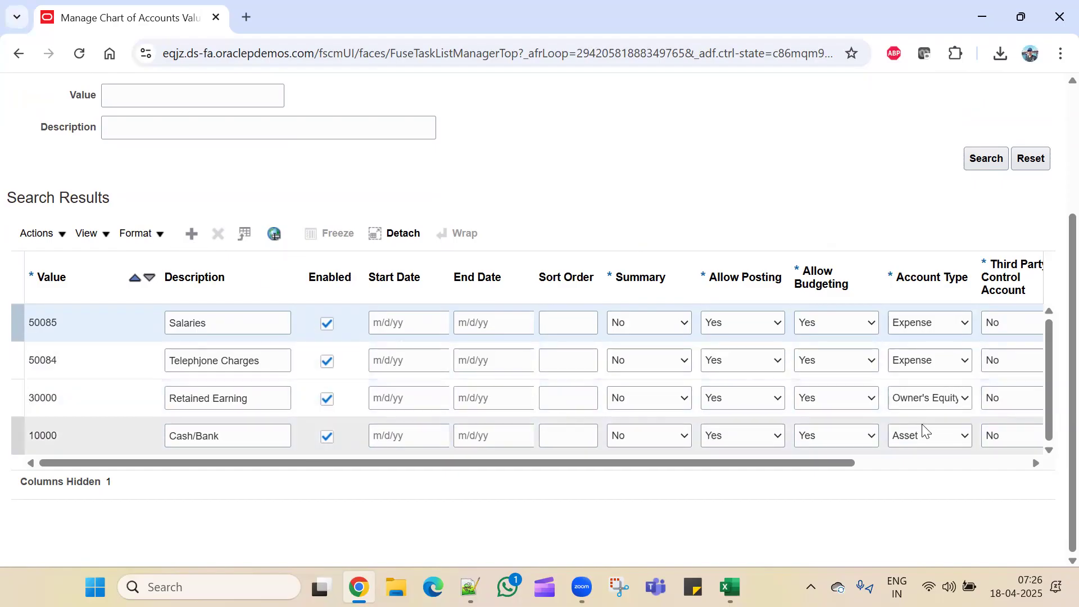
scroll(917, 462, "up", 1)
scroll(917, 450, "up", 3)
left_click(972, 167)
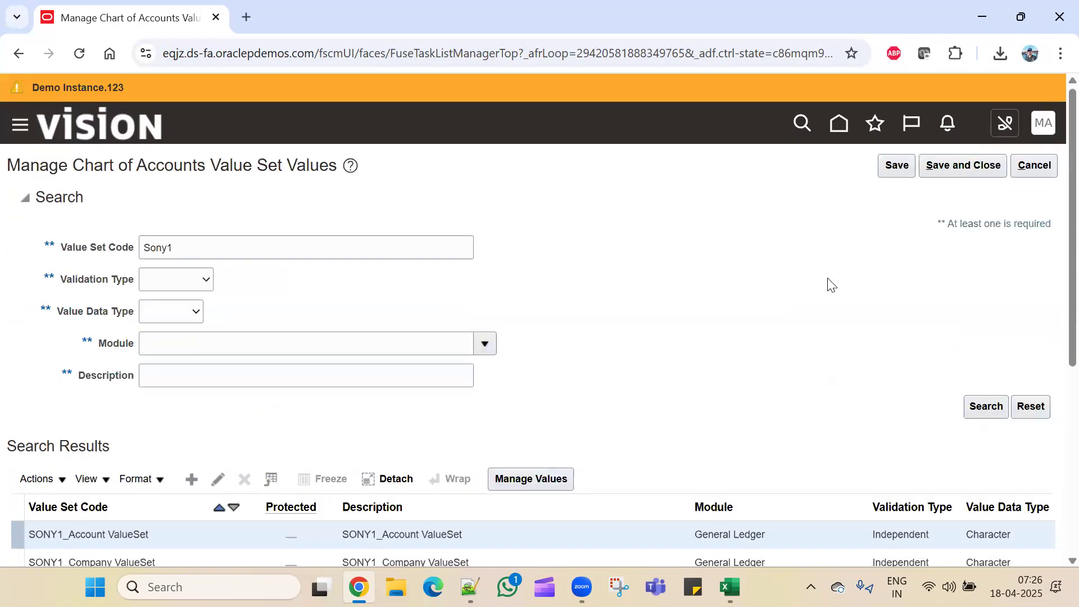
- Examine the COA segment structure on the PL sheet of the Excel workbook for the segment following Accounts
scroll(826, 284, "down", 3)
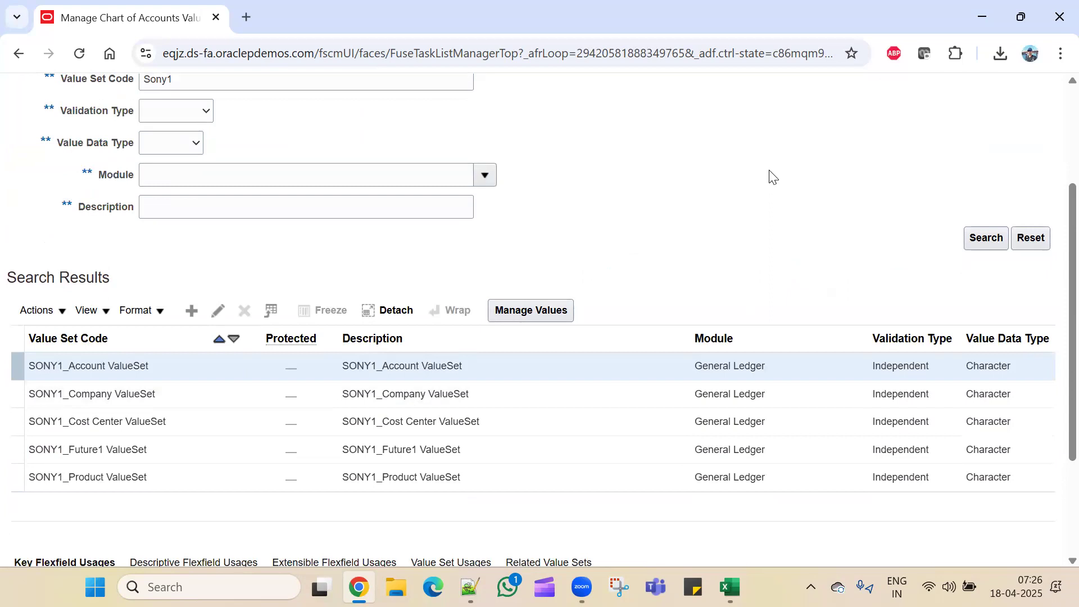
key("alt+Tab")
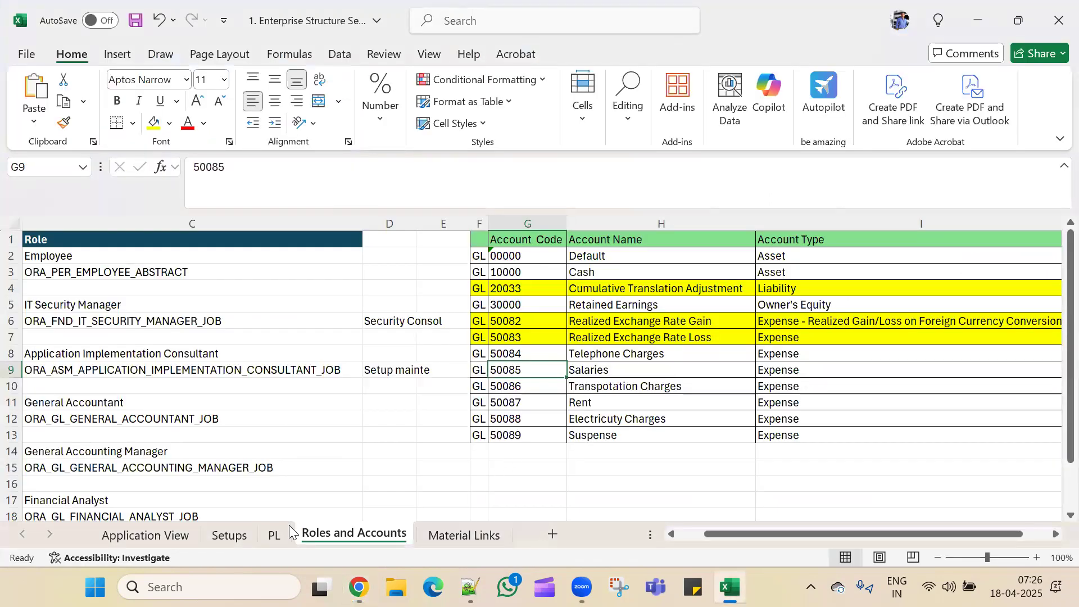
left_click(273, 537)
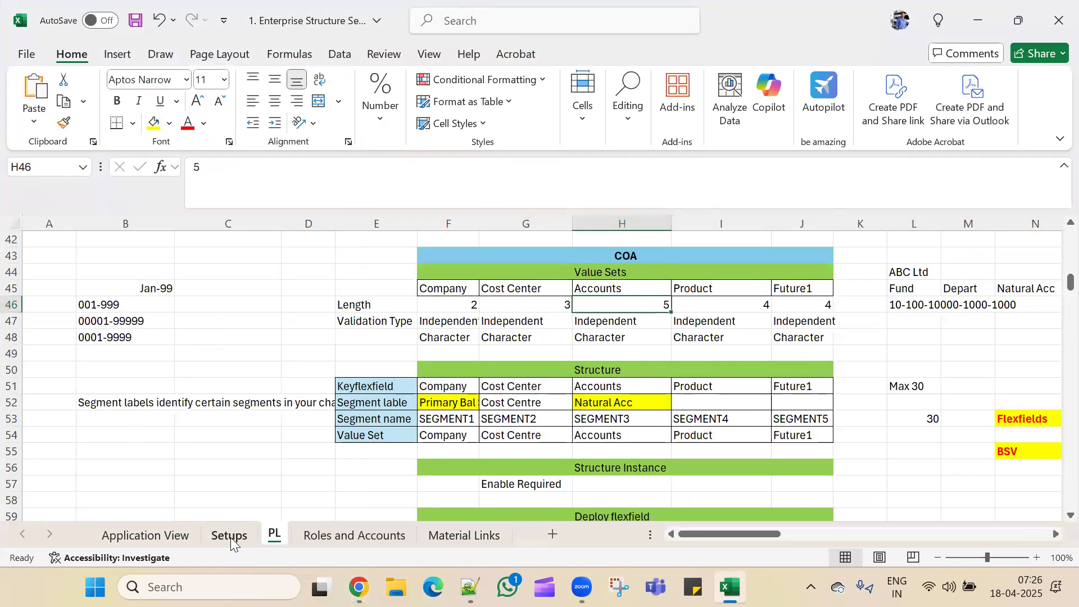
scroll(393, 435, "down", 1)
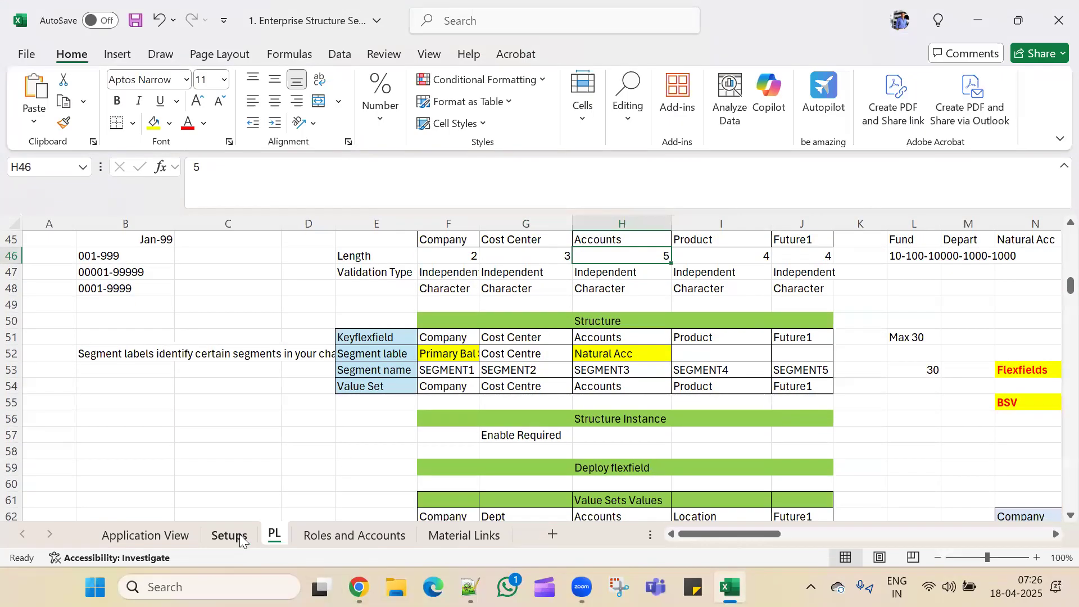
left_click(607, 339)
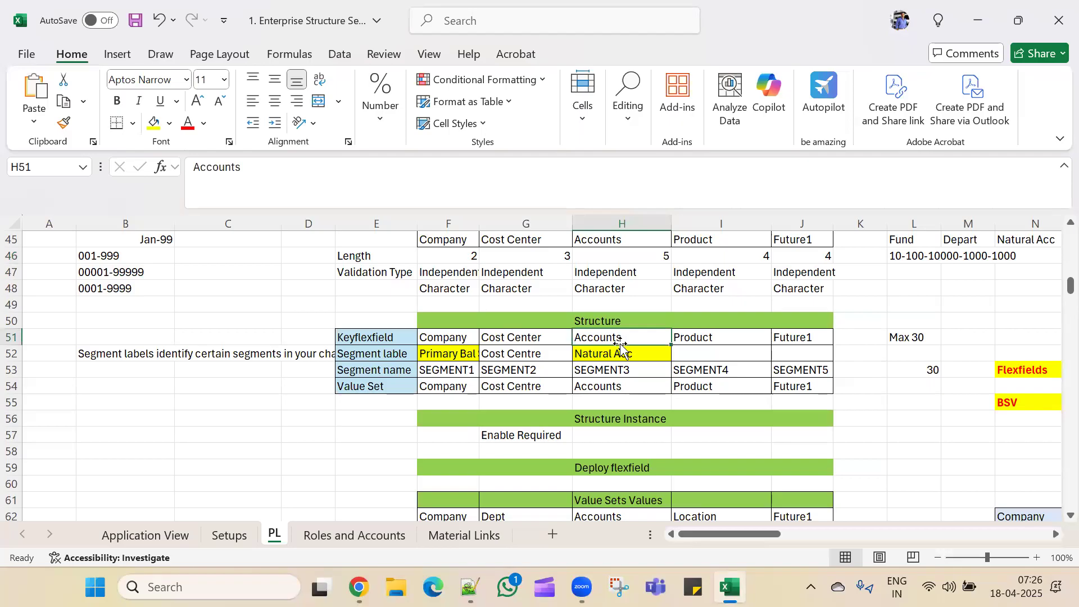
scroll(621, 390, "down", 3)
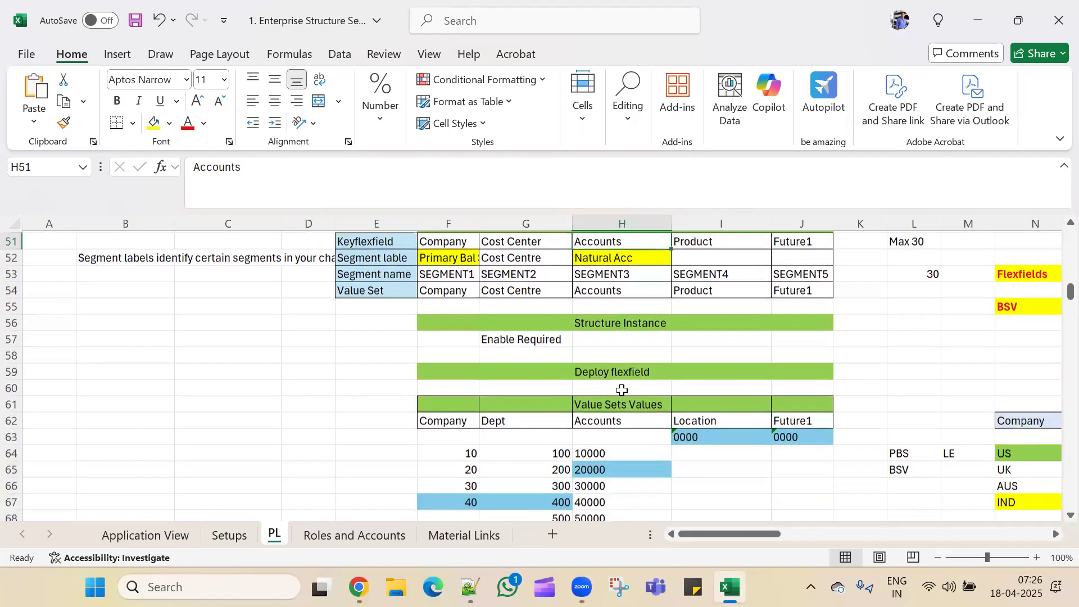
scroll(700, 373, "up", 3)
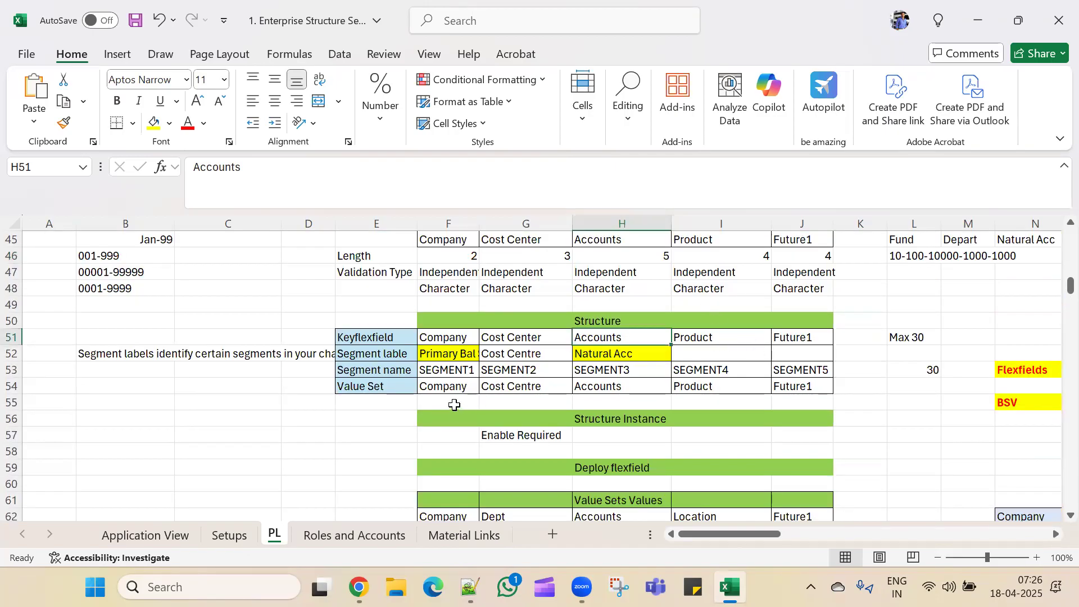
- Return to Oracle Fusion, open the values of SONY1_Product ValueSet and add a blank value row
key("alt+Tab")
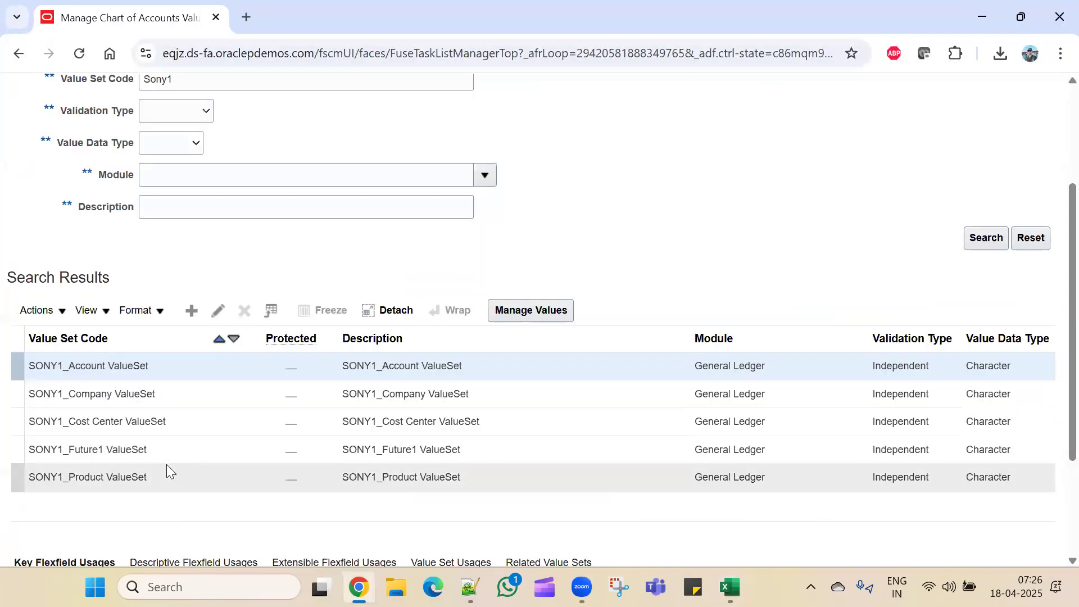
left_click(174, 474)
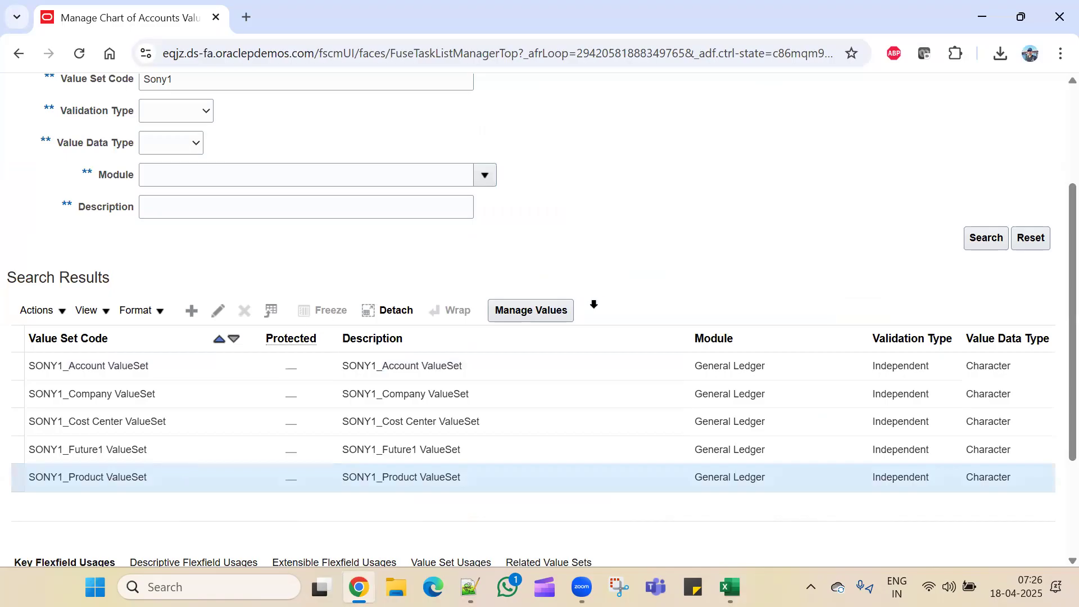
left_click(554, 315)
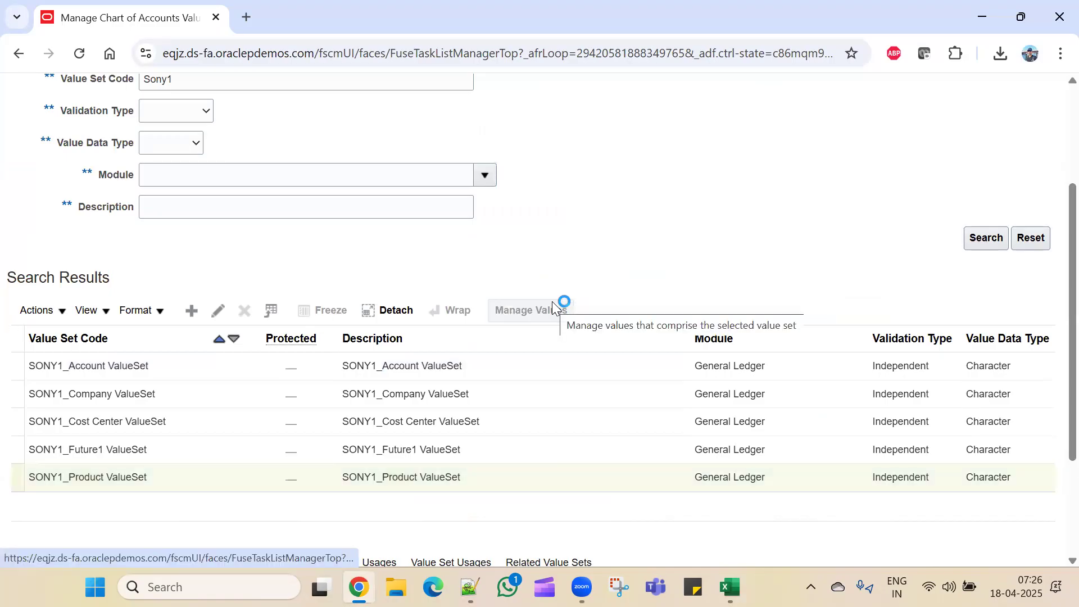
left_click(193, 414)
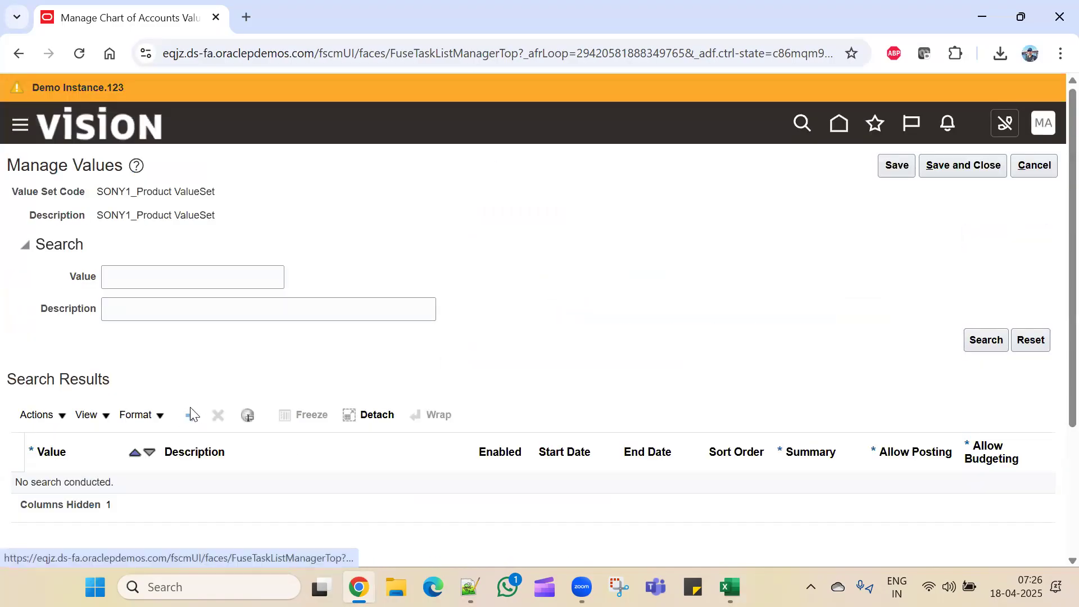
- Fill in the blank product row with value 0000 and description Default, and save it
type("0000")
key("Tab")
type("Defaul")
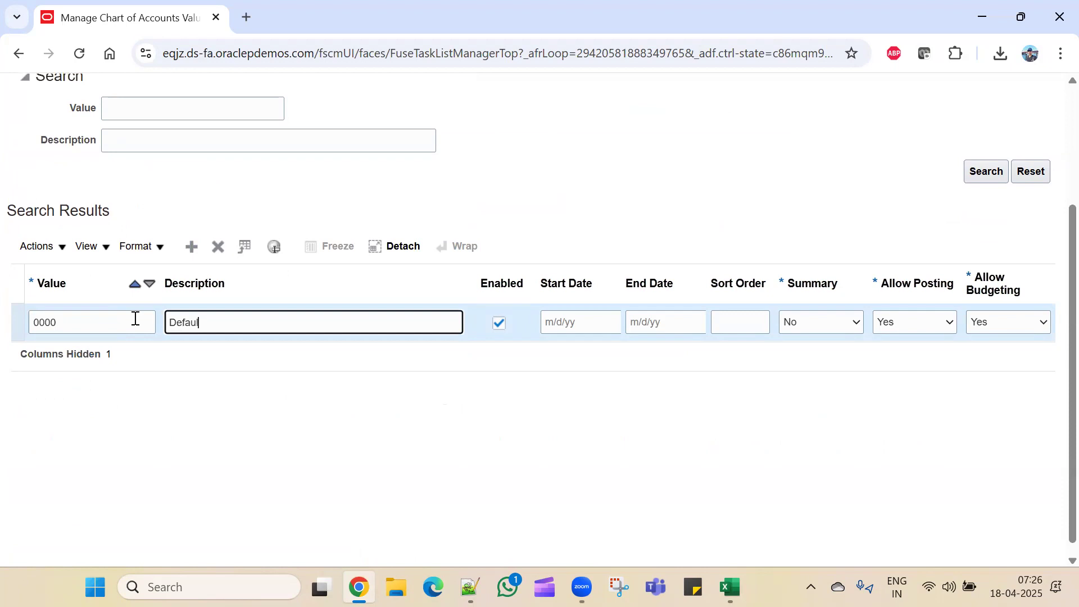
type("t")
scroll(950, 348, "up", 2)
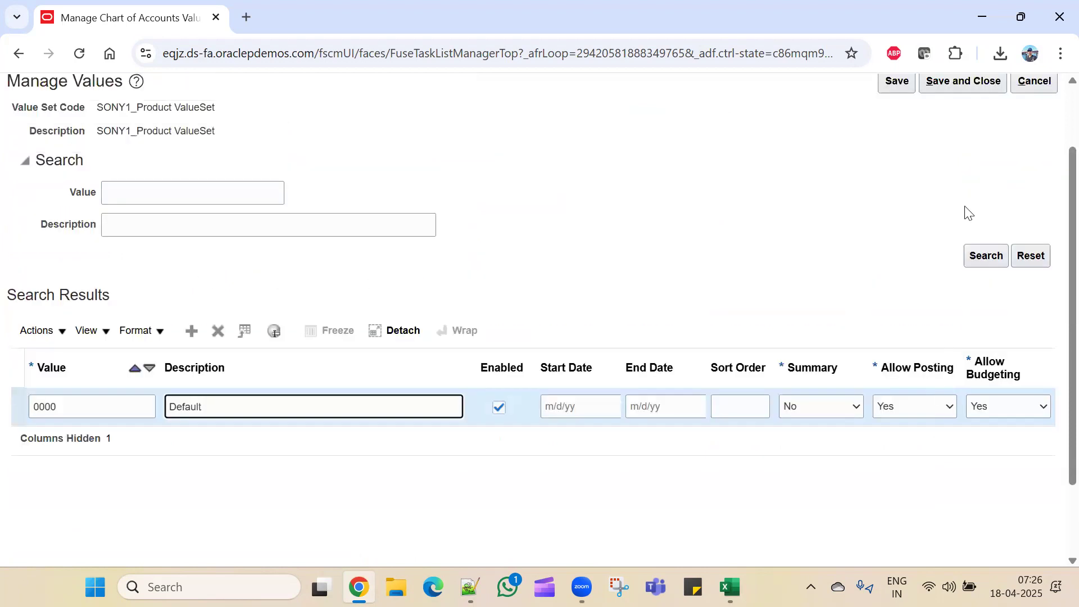
left_click(899, 82)
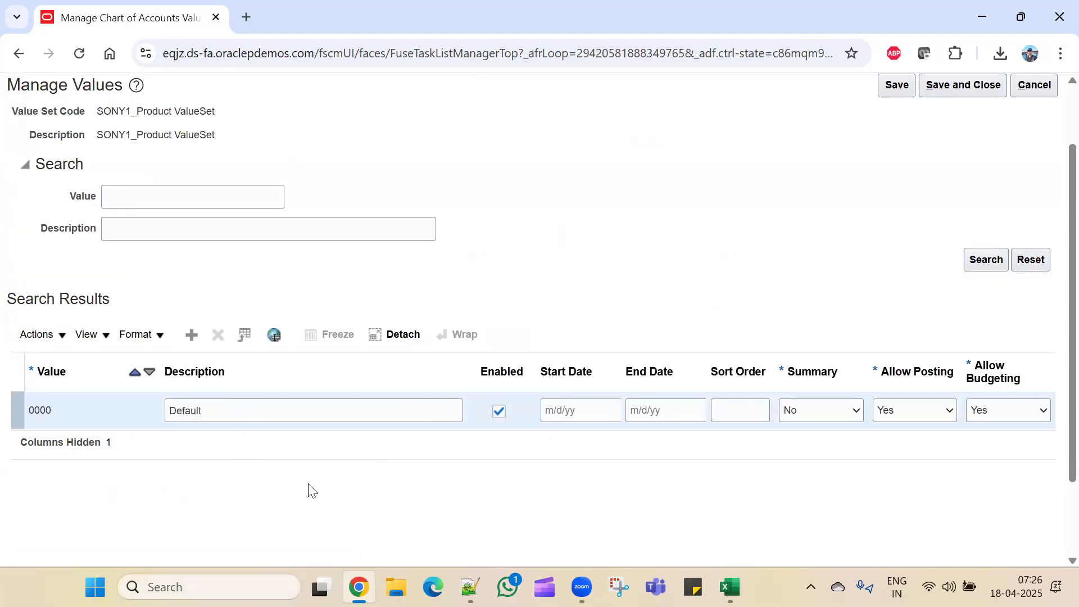
- Add a product value row with value 1000 and description SONY TV
scroll(309, 487, "up", 2)
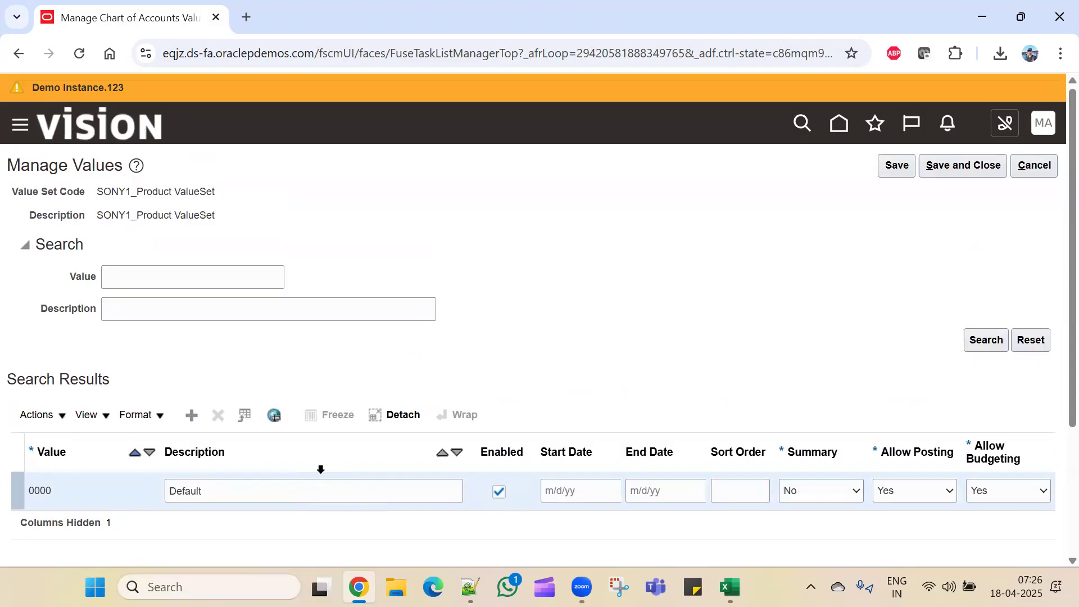
scroll(312, 449, "down", 1)
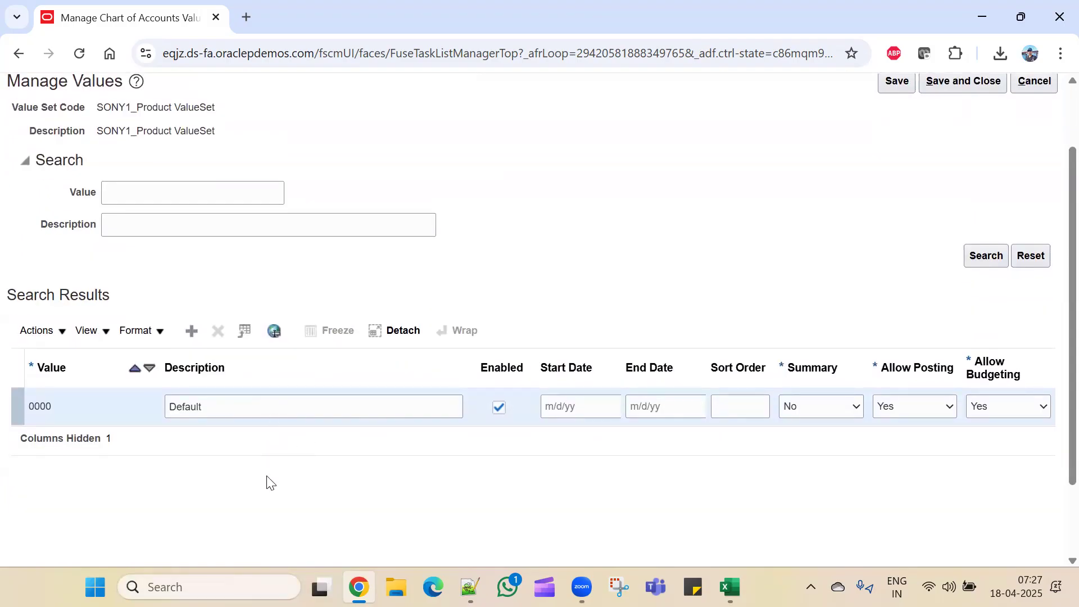
left_click(189, 331)
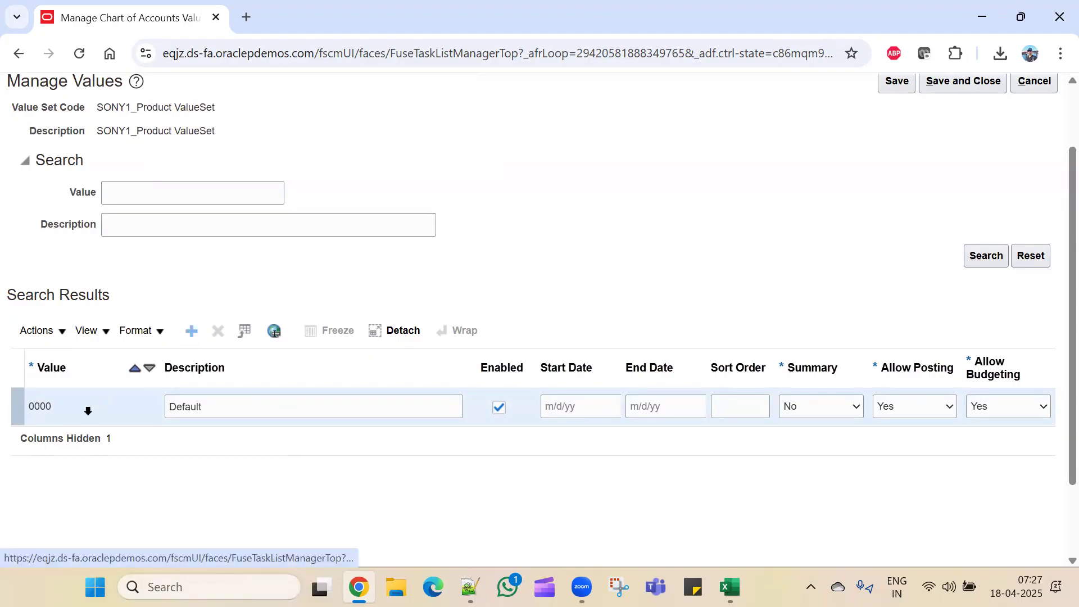
left_click(77, 408)
type("1000")
left_click(210, 408)
type("SONY TV")
- Add another product value row with value 2000 and description SONY Mobile
left_click(191, 332)
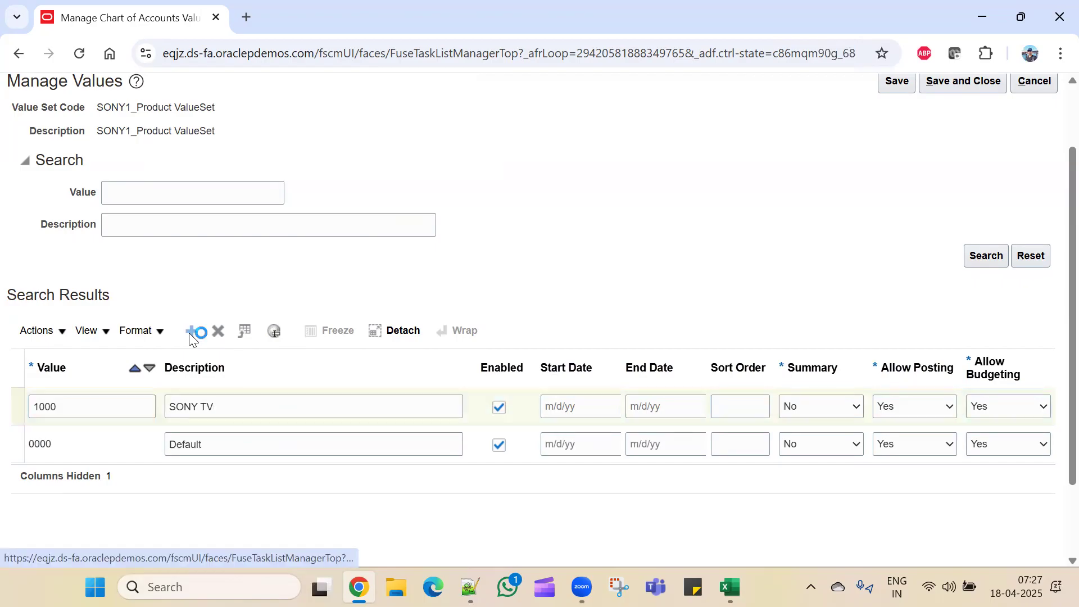
left_click(123, 409)
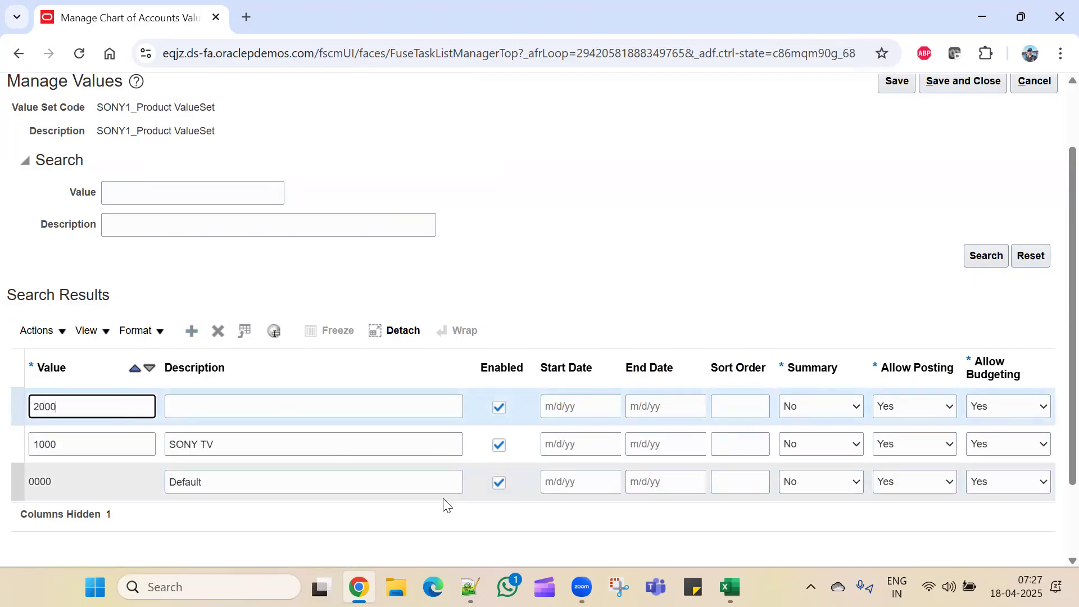
left_click(264, 402)
type("SONY Mobile")
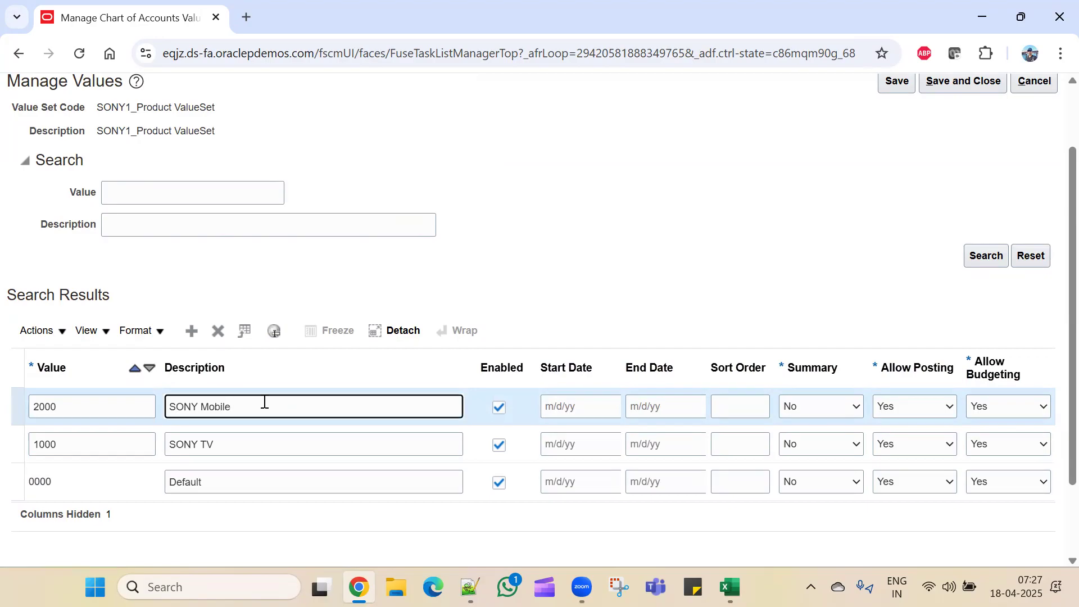
- Add a further product value row with value 3000 and description SONY Camera
left_click(192, 327)
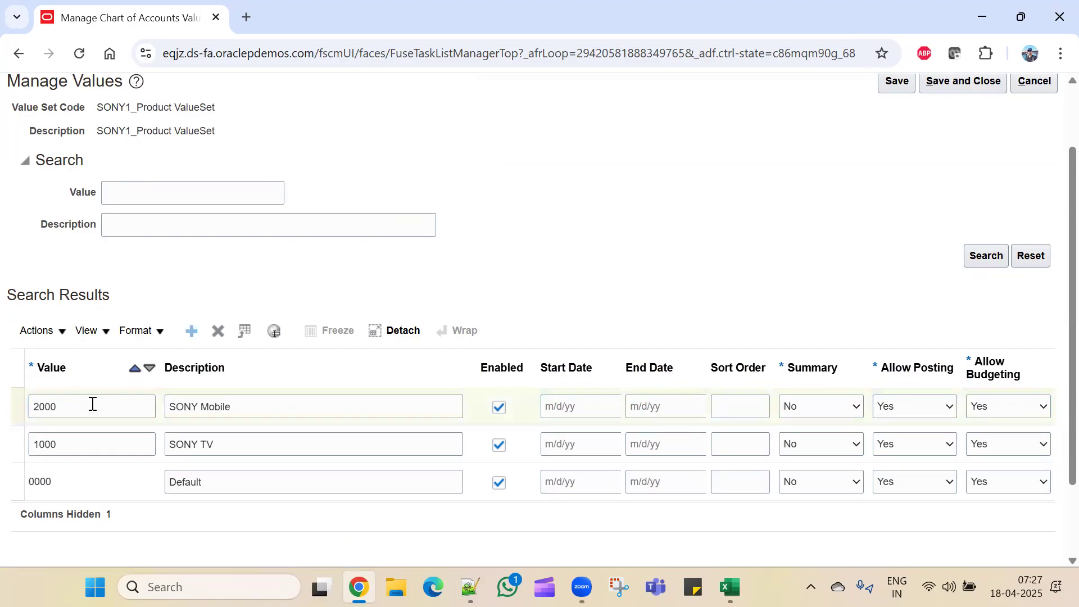
type("3000")
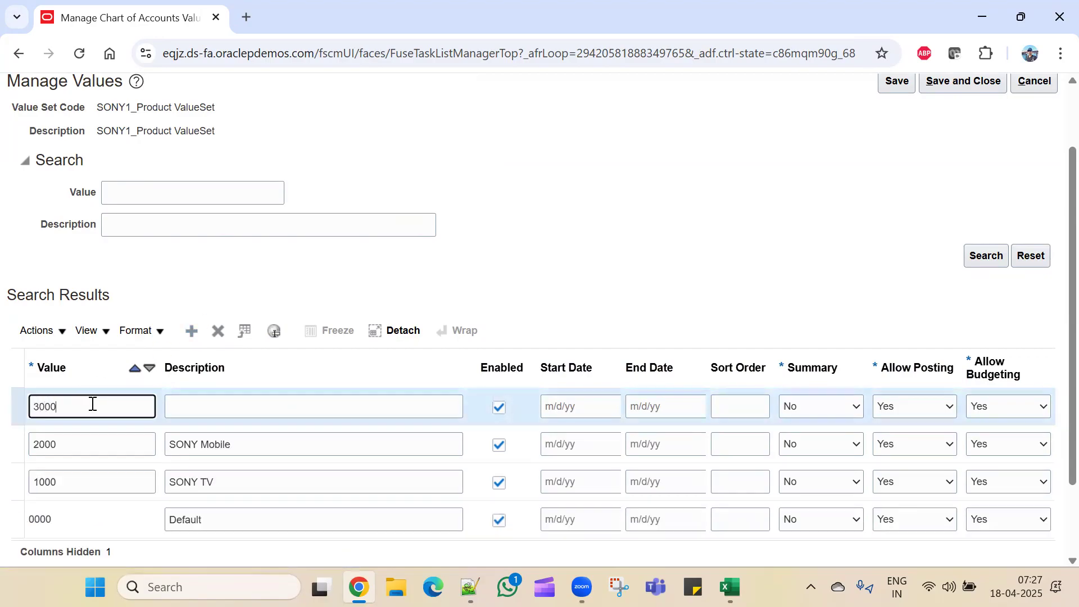
left_click(205, 404)
type("C")
key("BackSpace")
type("SONY Camera")
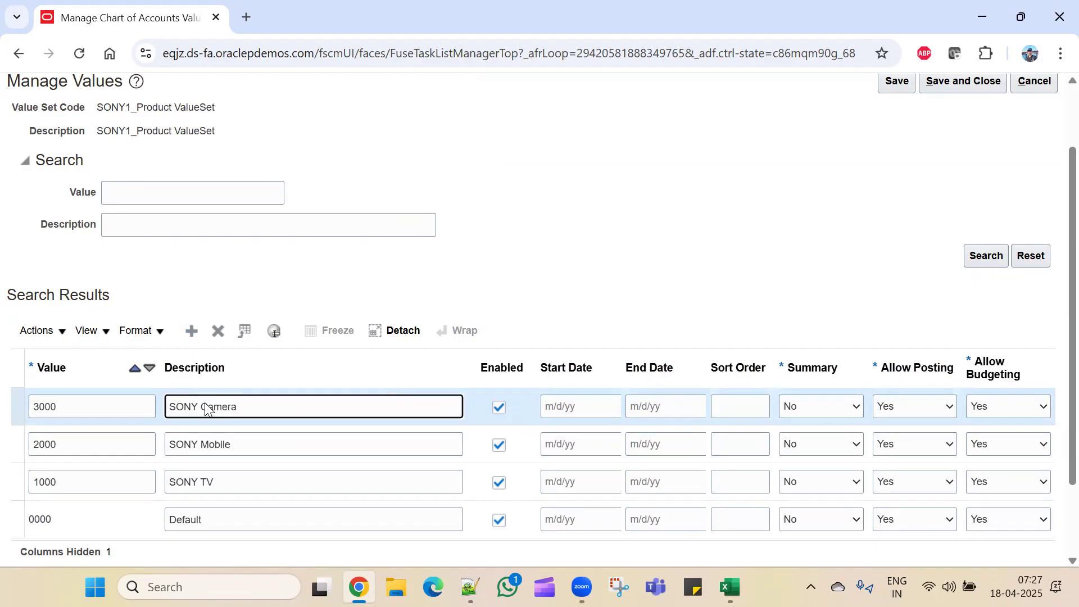
- Save the new product values and close the value list of the SONY1_Product ValueSet
scroll(274, 524, "down", 2)
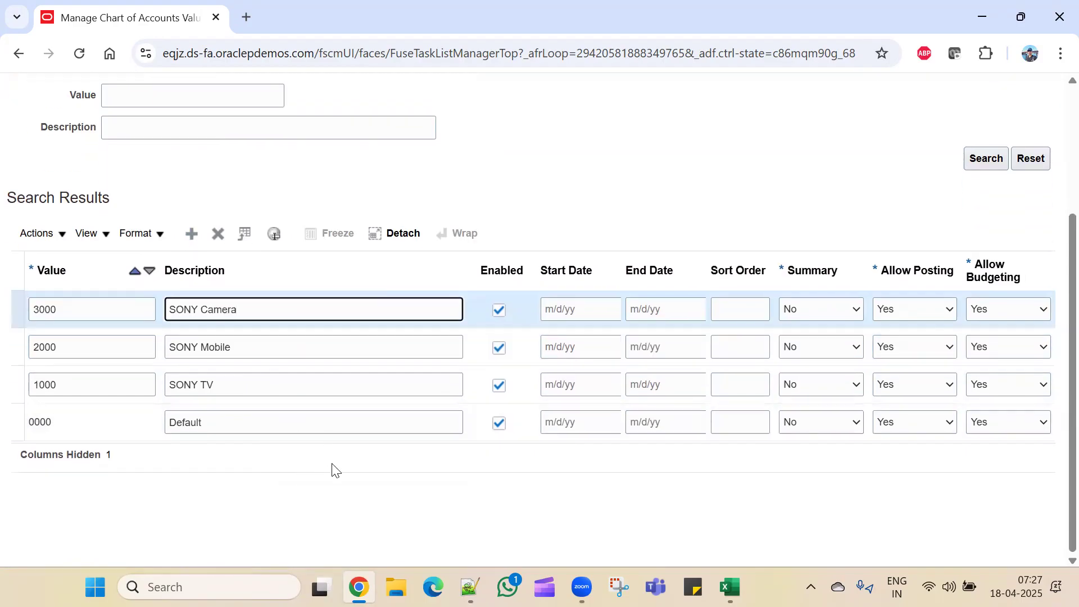
scroll(340, 505, "up", 4)
left_click(895, 167)
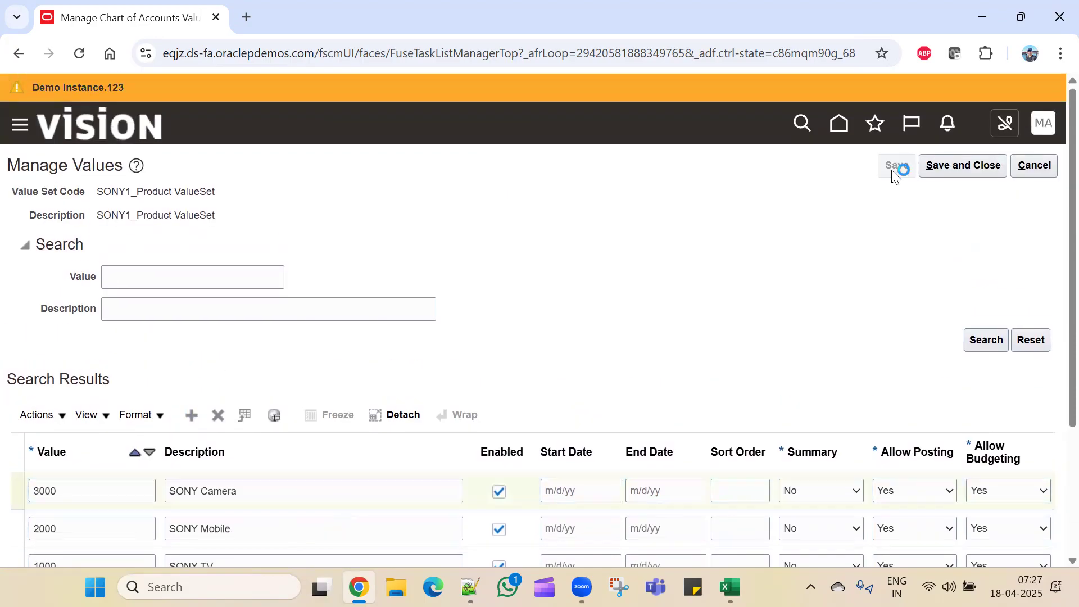
left_click(941, 166)
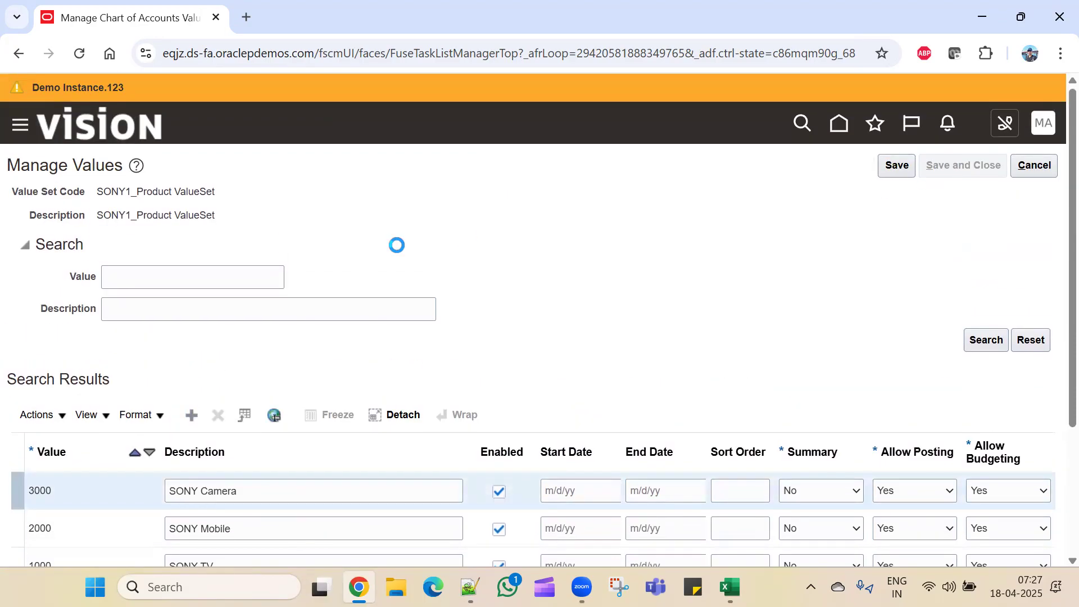
- Add value 0000 with description Default to the SONY1_Future1 ValueSet, then save and close its values
scroll(391, 405, "down", 3)
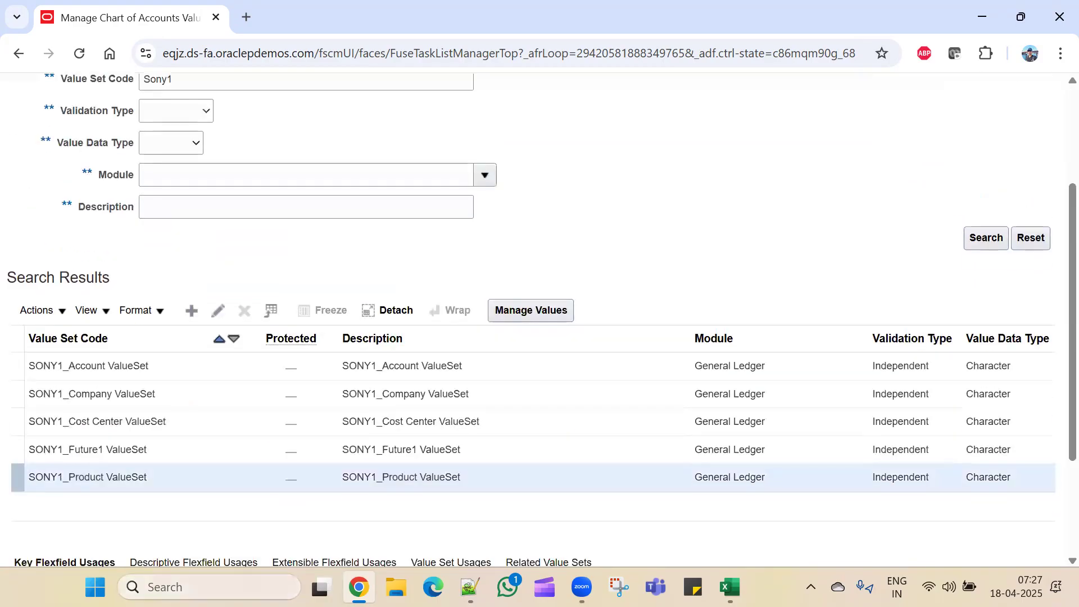
left_click(163, 452)
left_click(544, 314)
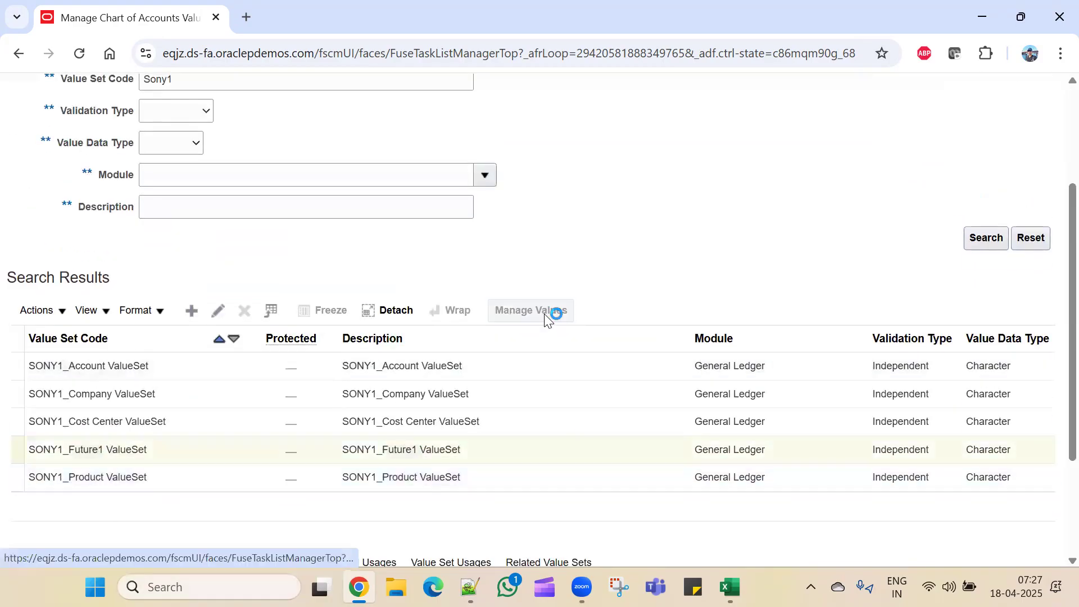
left_click(191, 415)
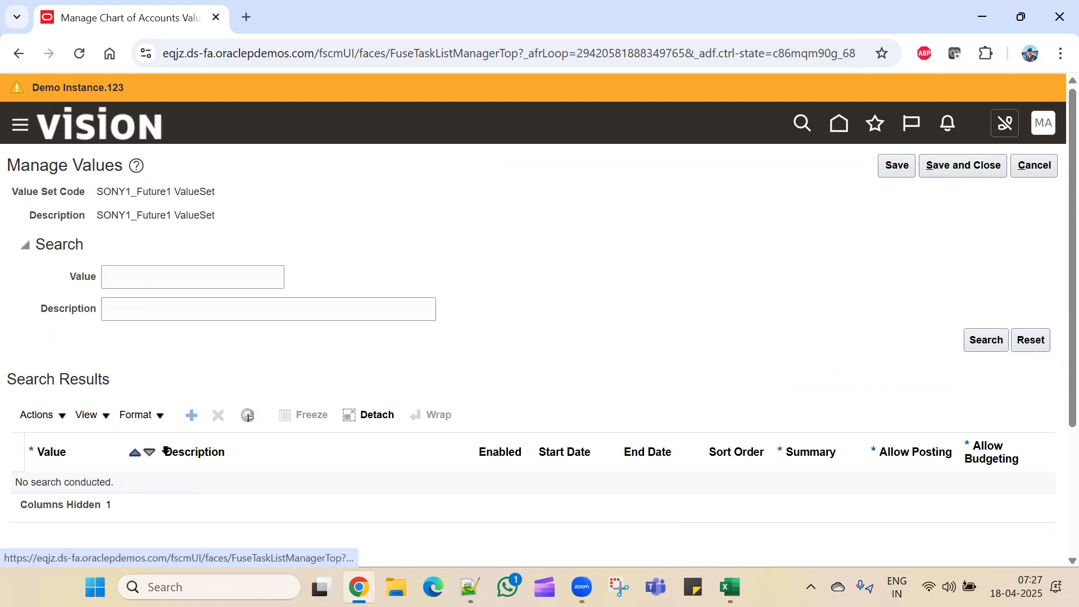
left_click(104, 492)
type("0000")
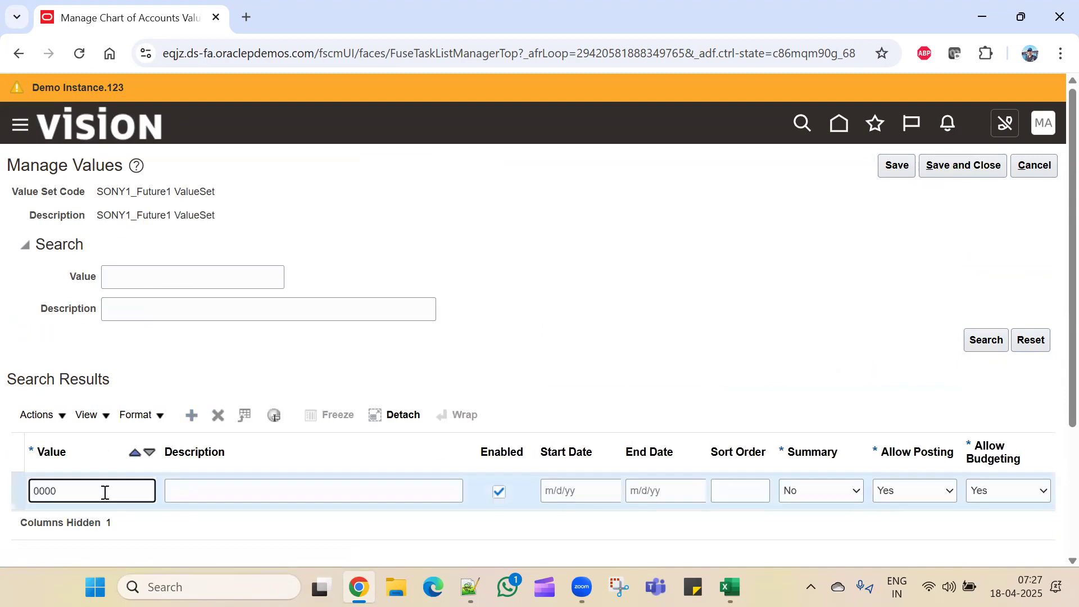
key("Tab")
type("Defa")
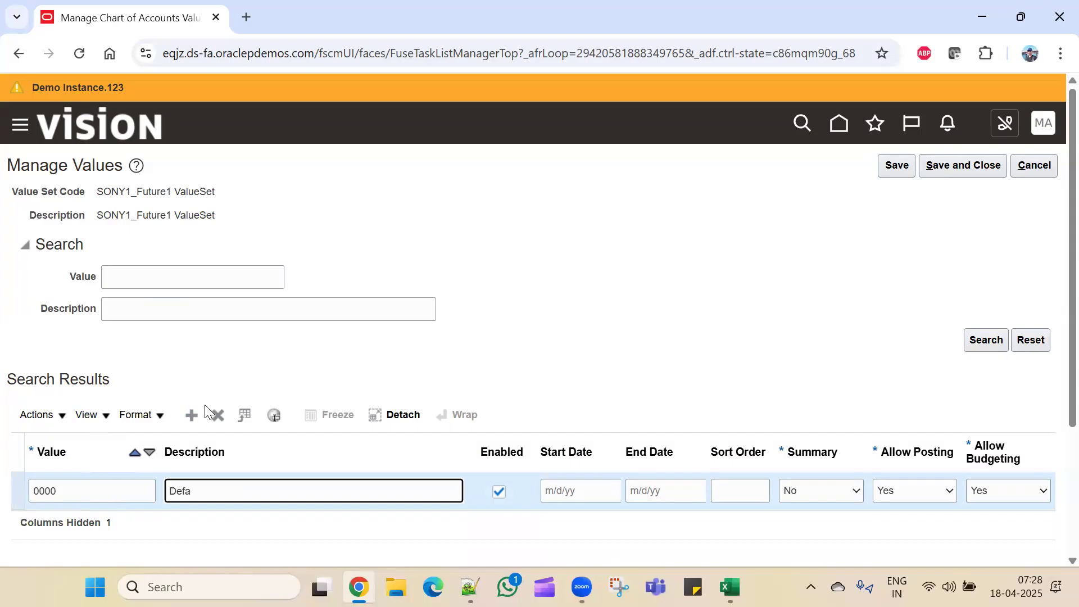
type("ult")
left_click(898, 165)
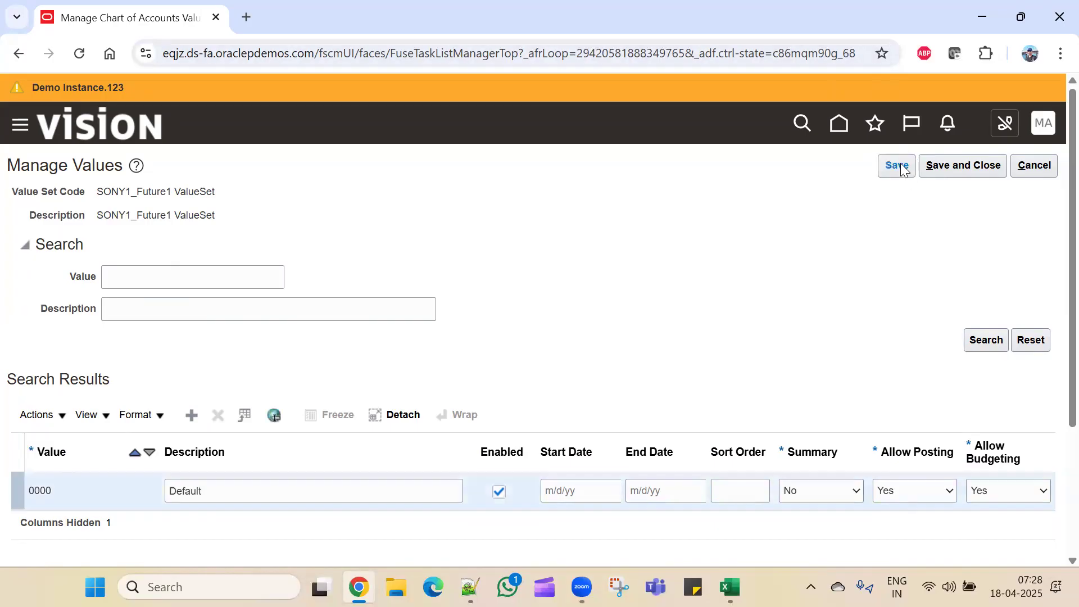
left_click(962, 166)
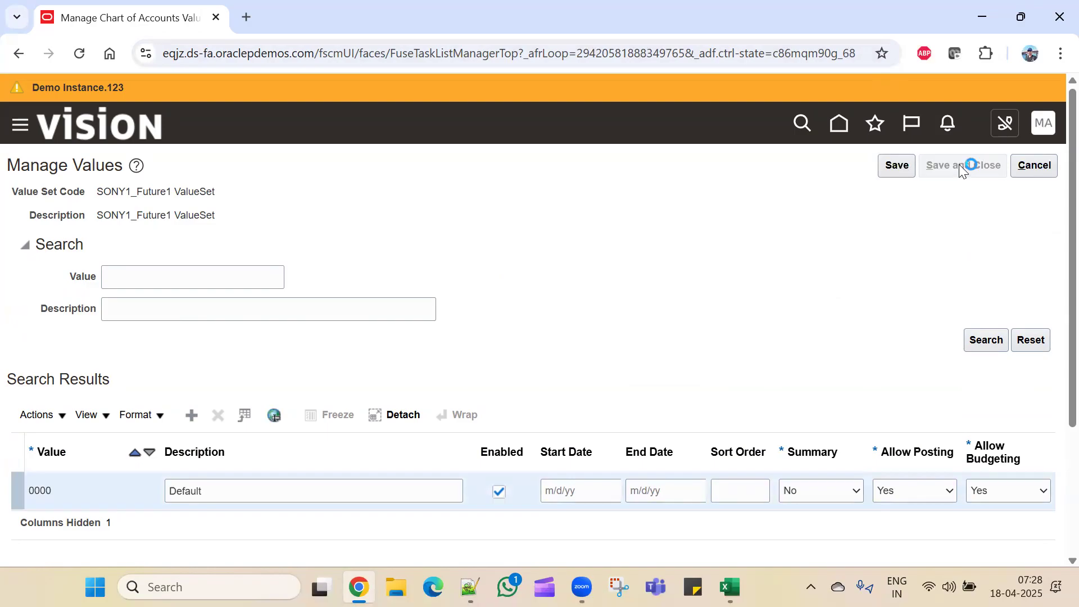
- Change the description of the SONY1_Future1 ValueSet to SONY1_Ref ValueSet, then save and close
scroll(216, 442, "down", 3)
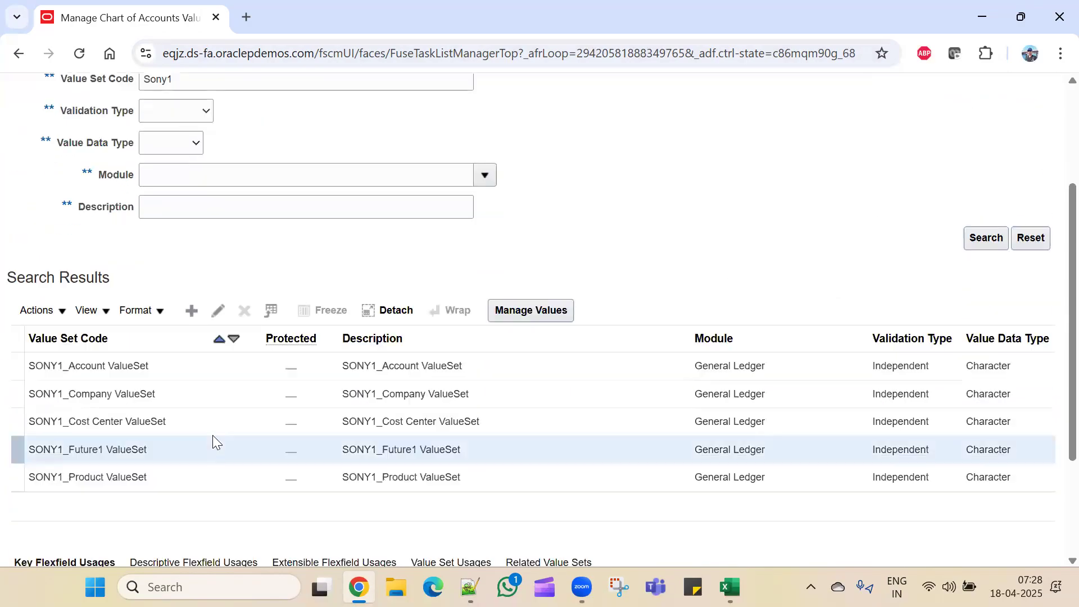
left_click(201, 450)
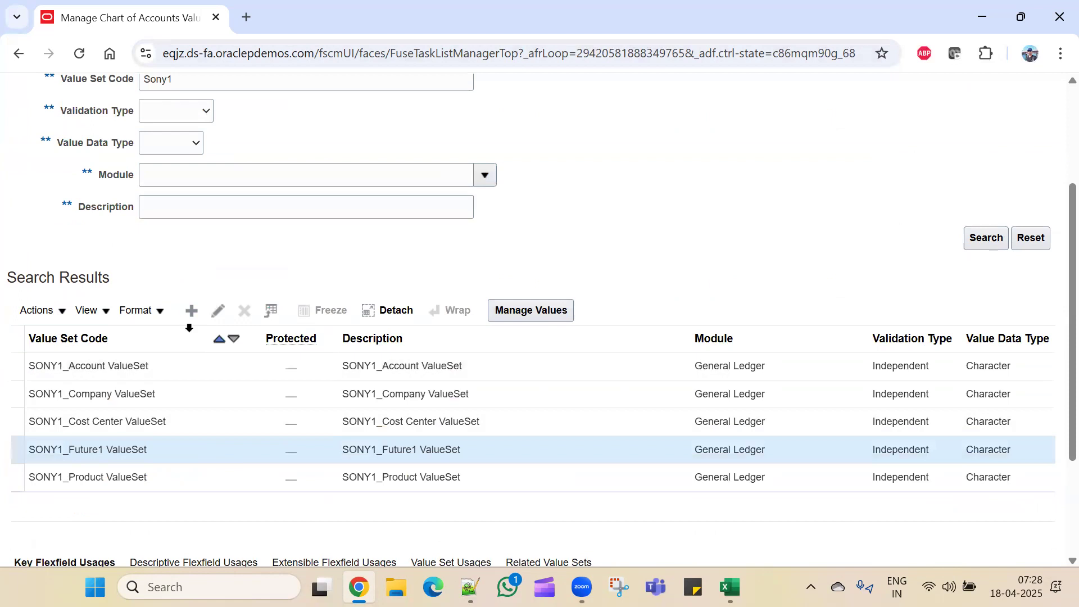
left_click(218, 310)
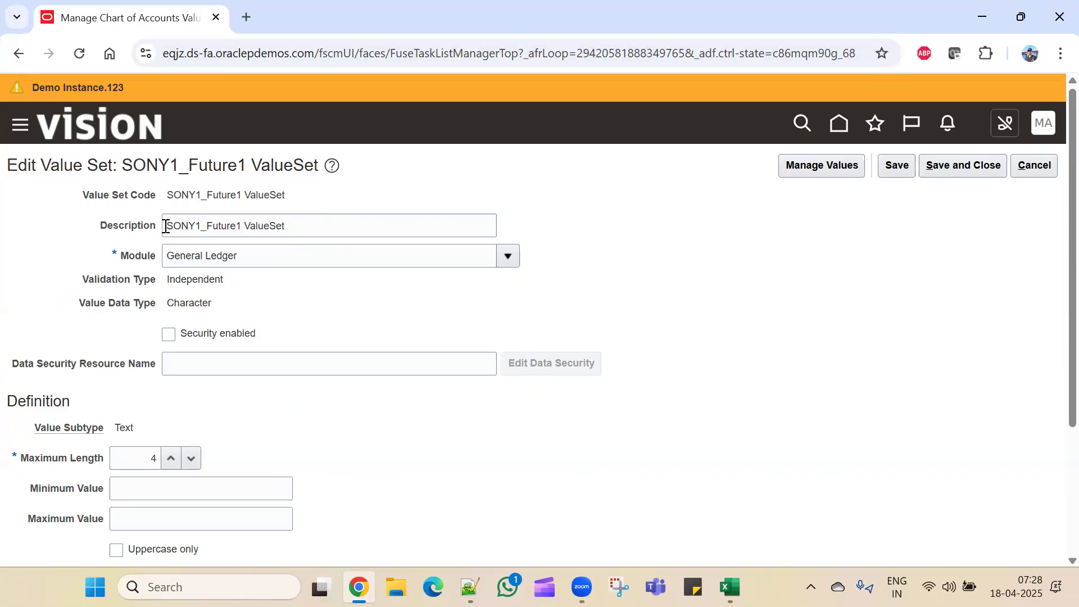
left_click_drag(207, 226, 242, 226)
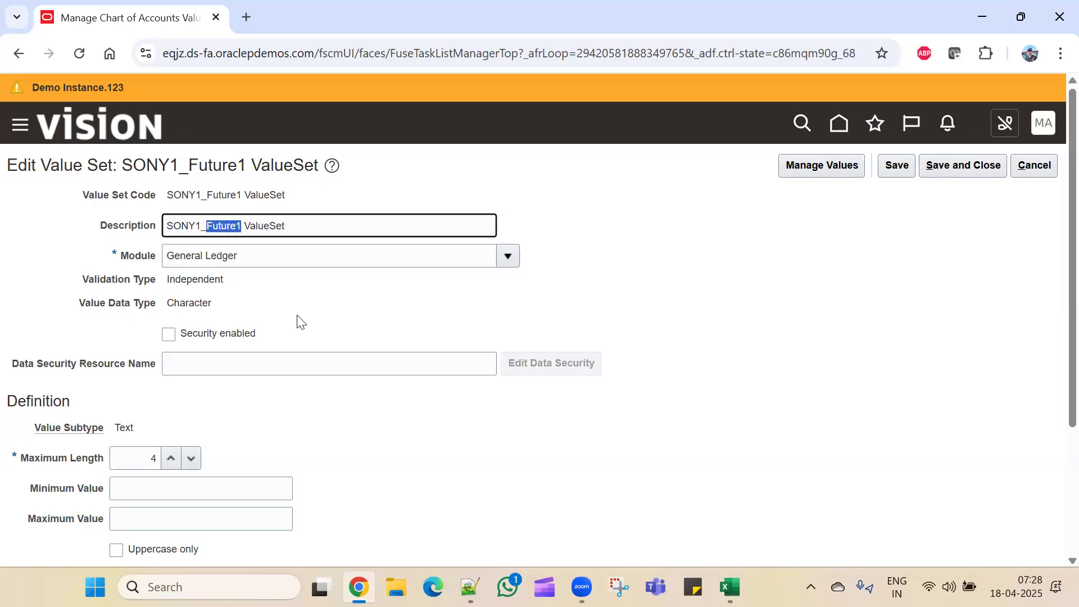
type("Ref")
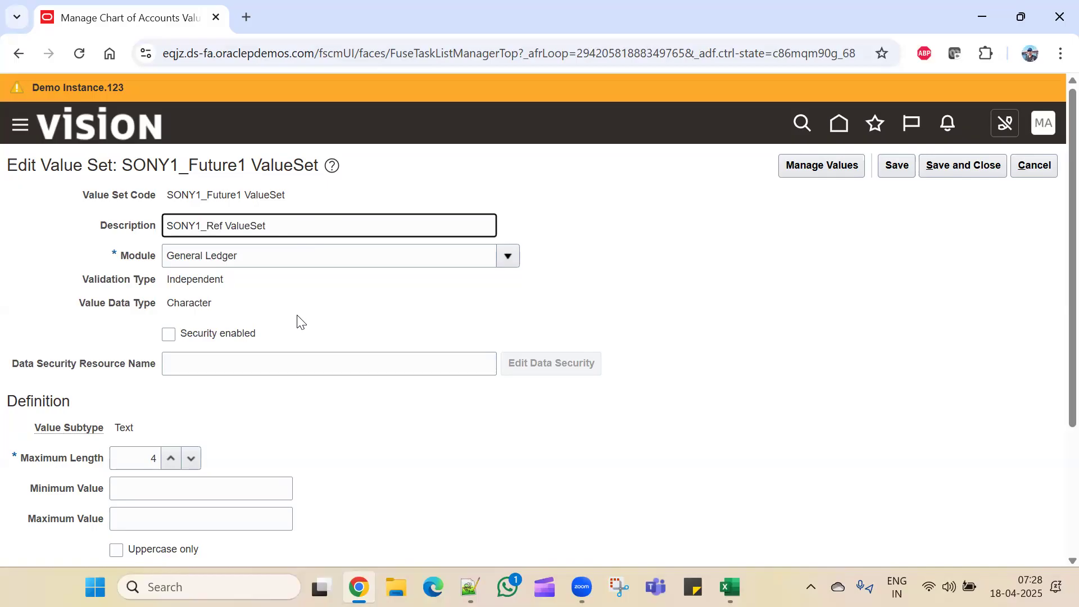
left_click(902, 165)
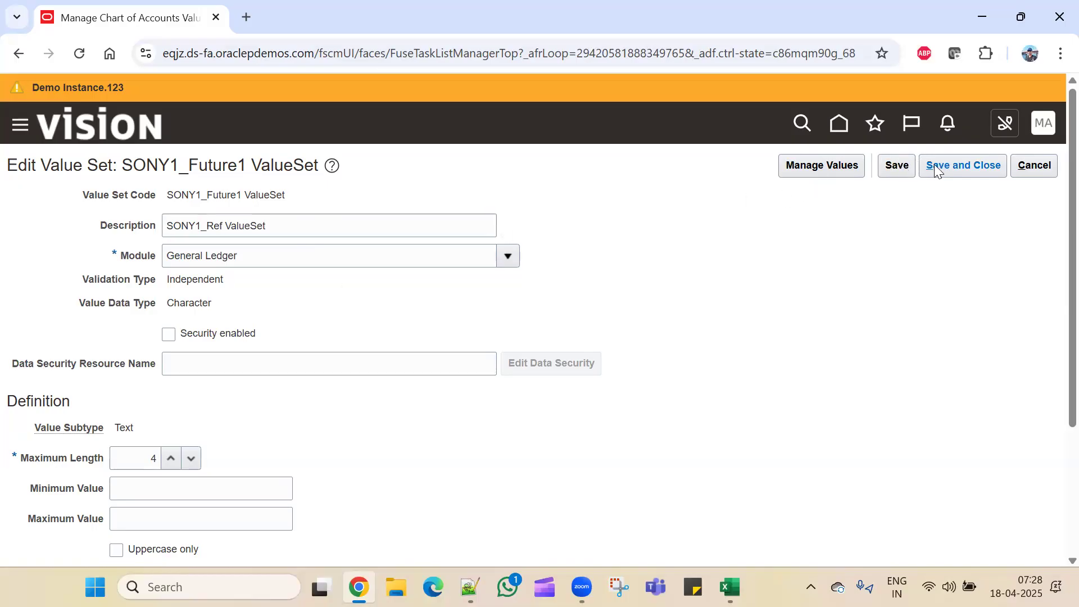
left_click(952, 167)
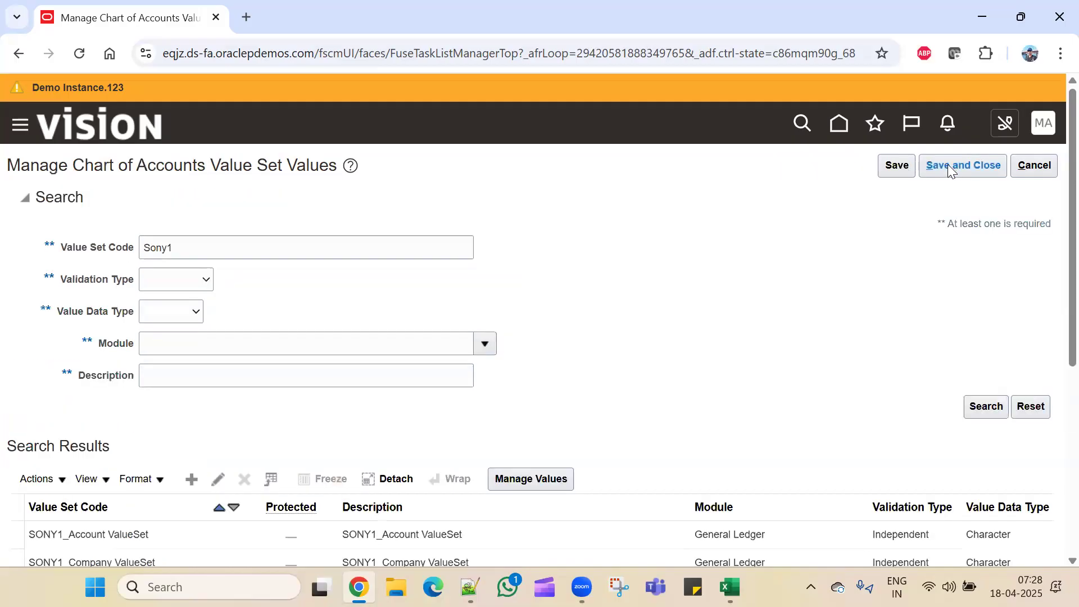
- Search for all values of the SONY1_Future1 ValueSet, review them and close its value list
scroll(624, 292, "down", 5)
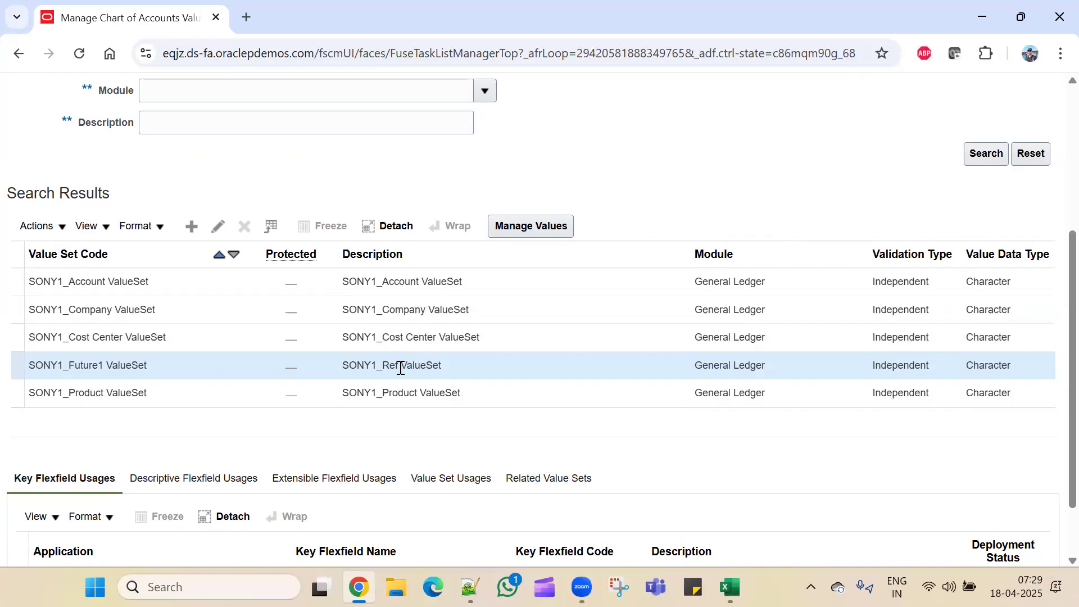
left_click(508, 223)
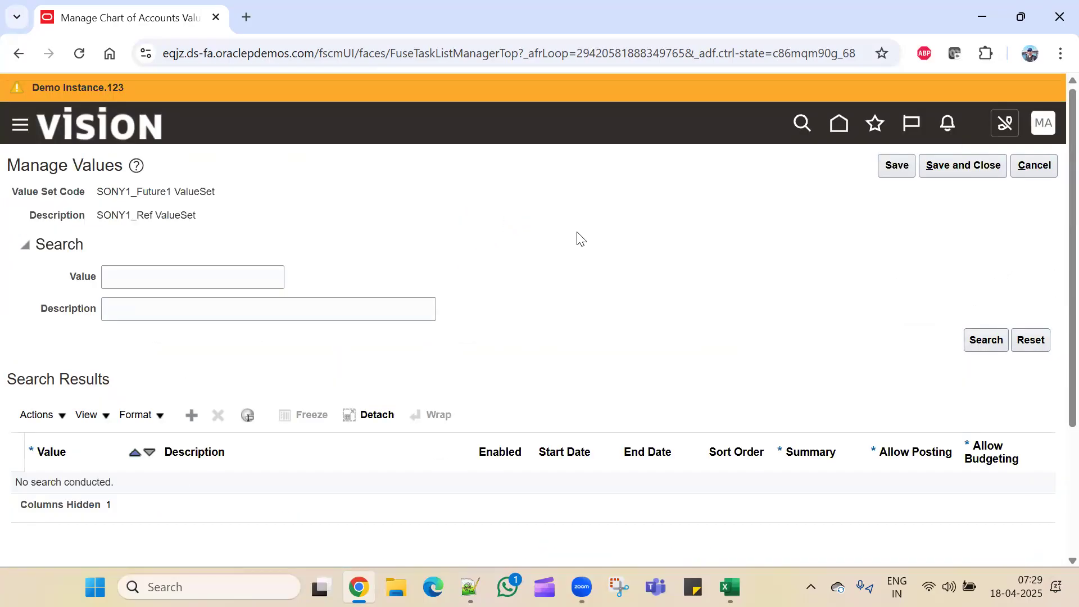
left_click(972, 340)
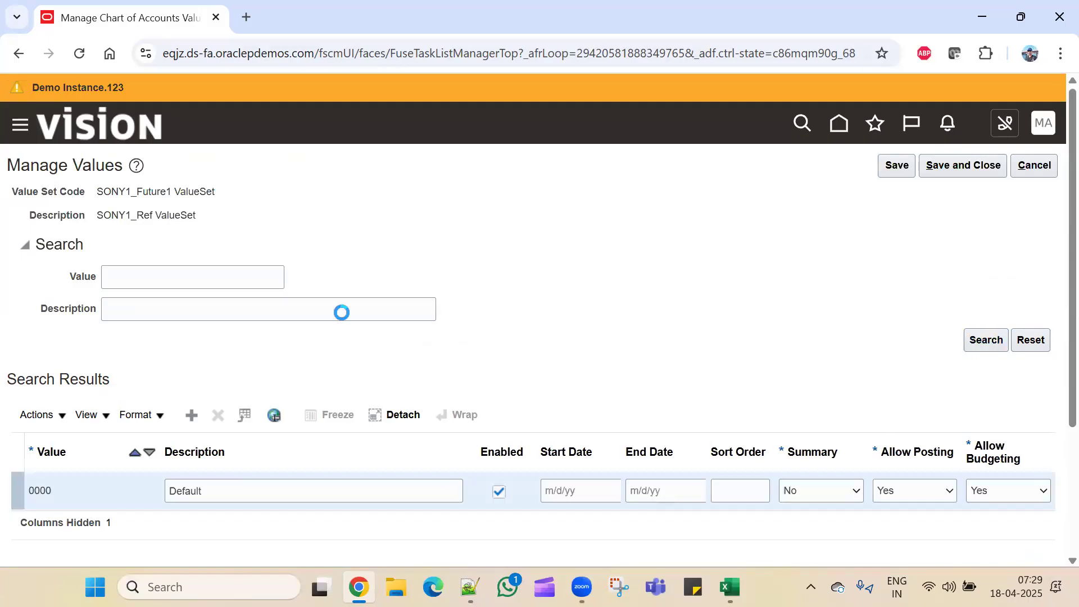
scroll(341, 312, "down", 3)
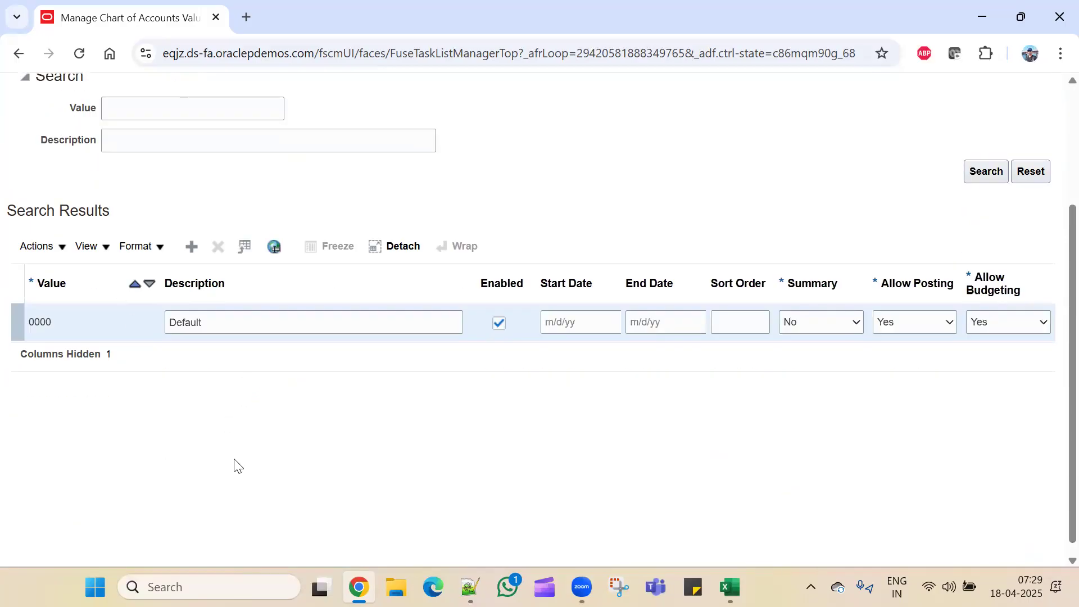
scroll(344, 438, "up", 3)
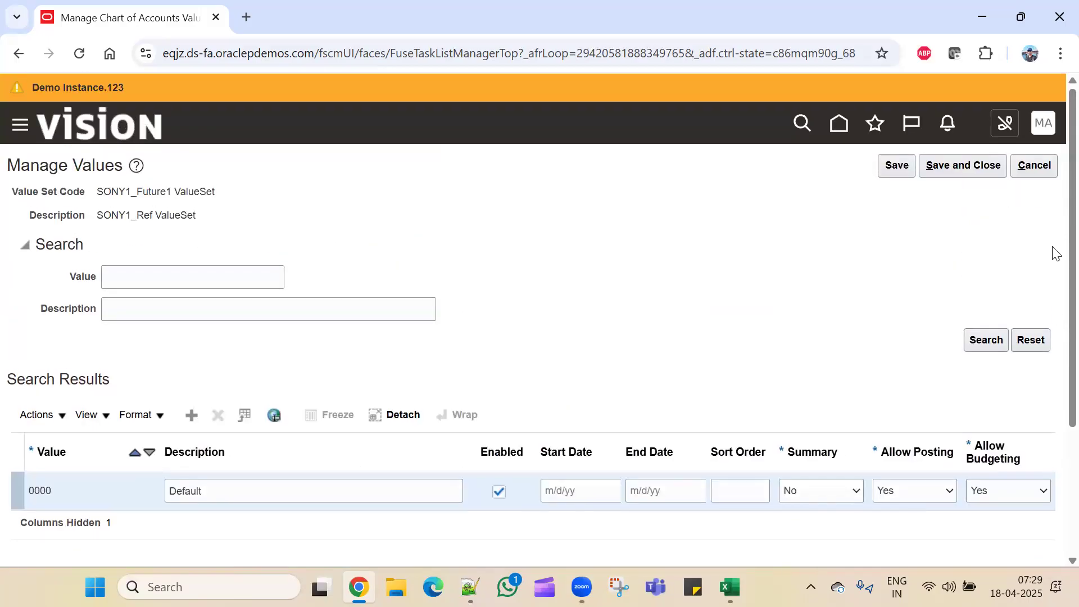
left_click(956, 164)
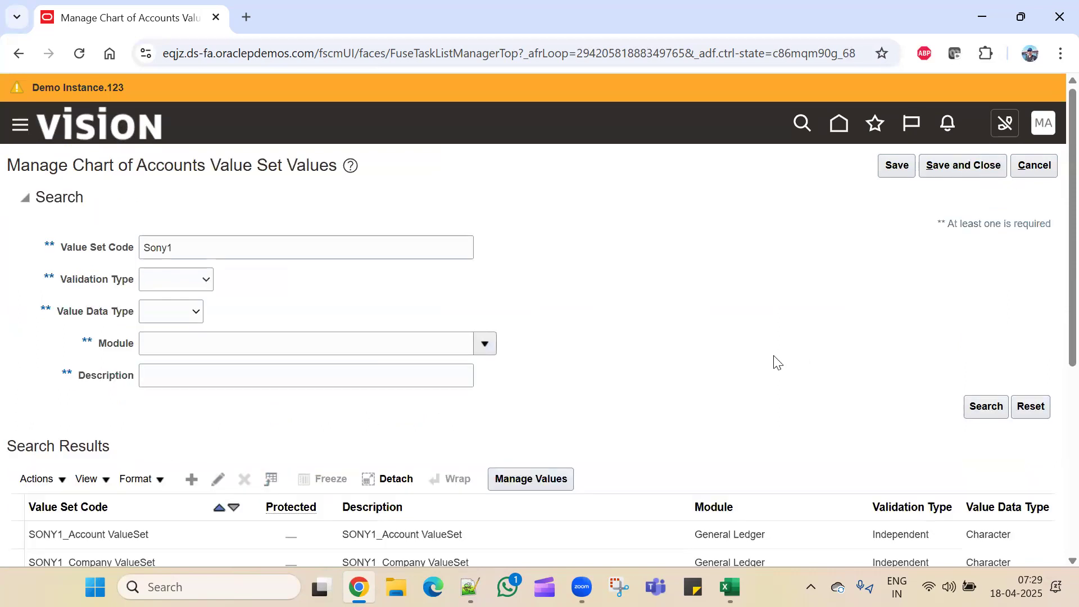
- Review the SONY1 value sets in the search results, checking the Cost Center, Account, Product and Future1 entries
scroll(775, 362, "down", 5)
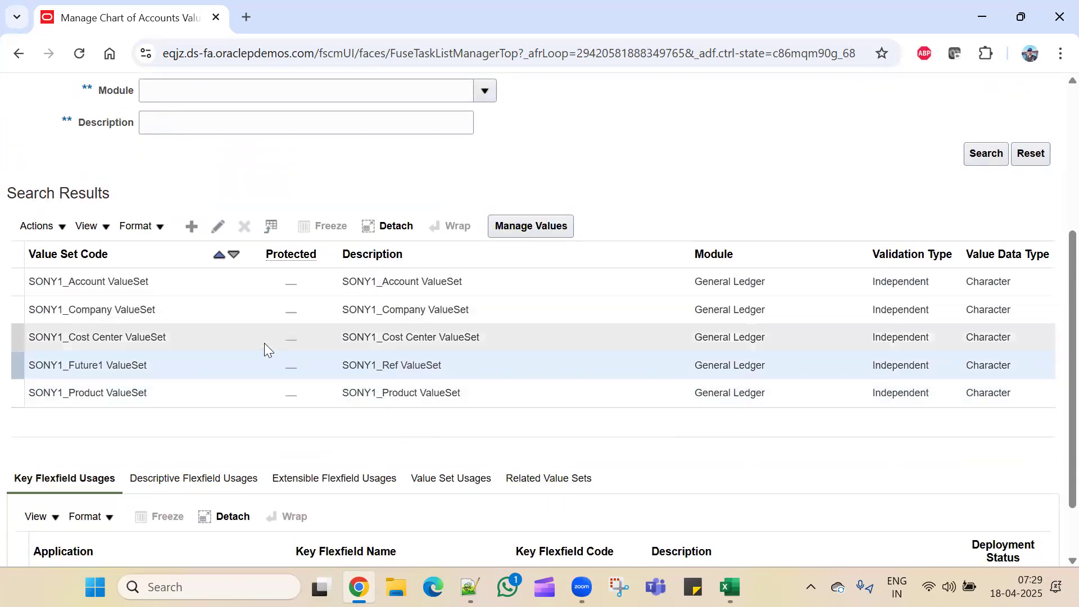
scroll(614, 426, "up", 5)
scroll(707, 354, "down", 2)
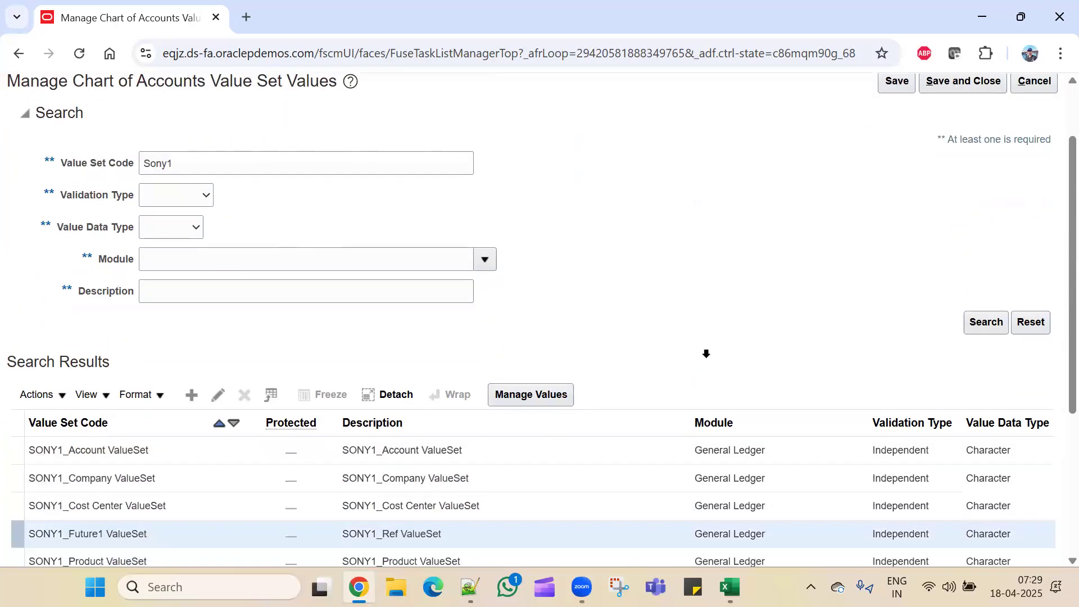
scroll(569, 492, "down", 3)
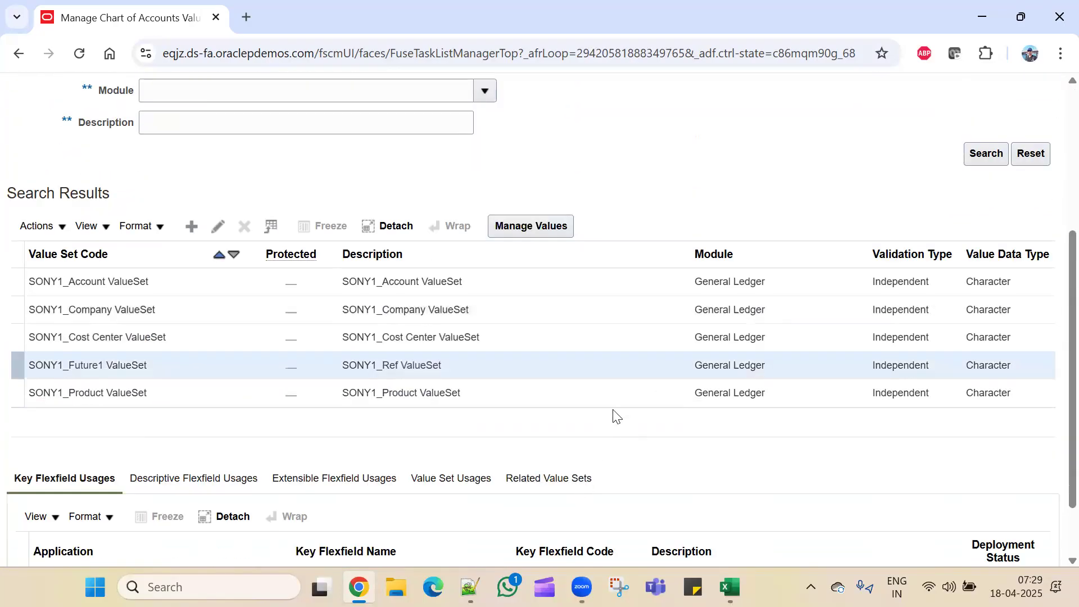
left_click(178, 336)
left_click(184, 284)
left_click(174, 365)
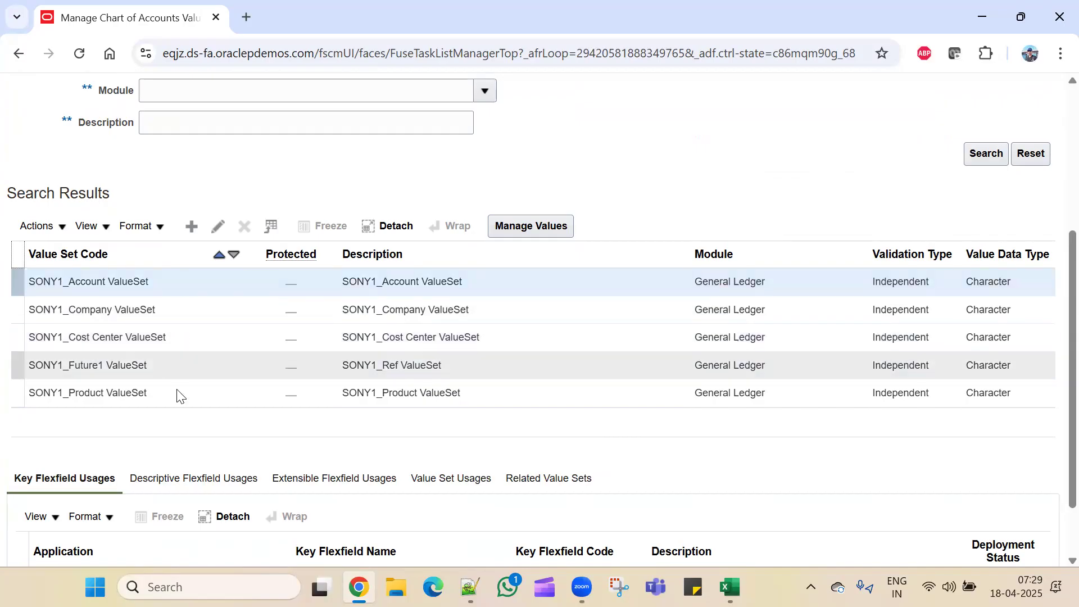
left_click(175, 390)
left_click(184, 366)
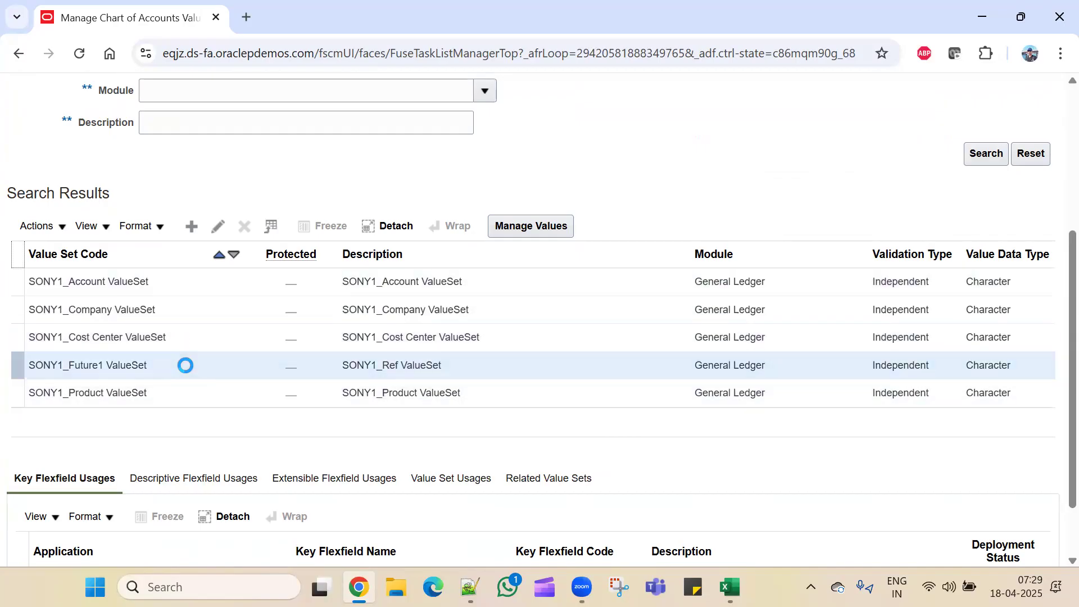
- Save and close the chart of accounts value set values task, returning to the implementation project
scroll(647, 365, "up", 5)
left_click(899, 165)
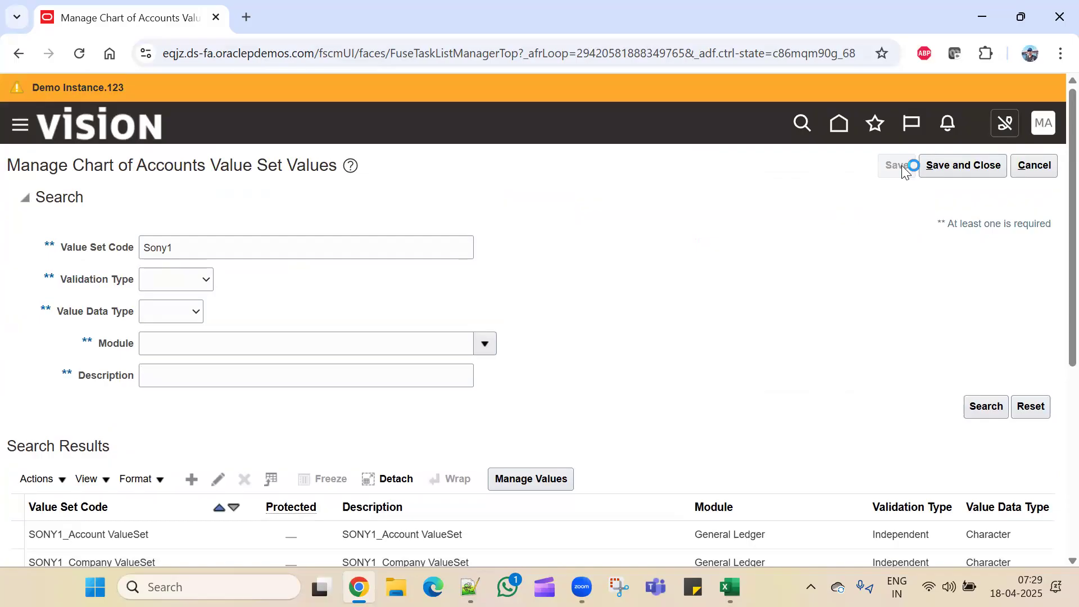
left_click(954, 165)
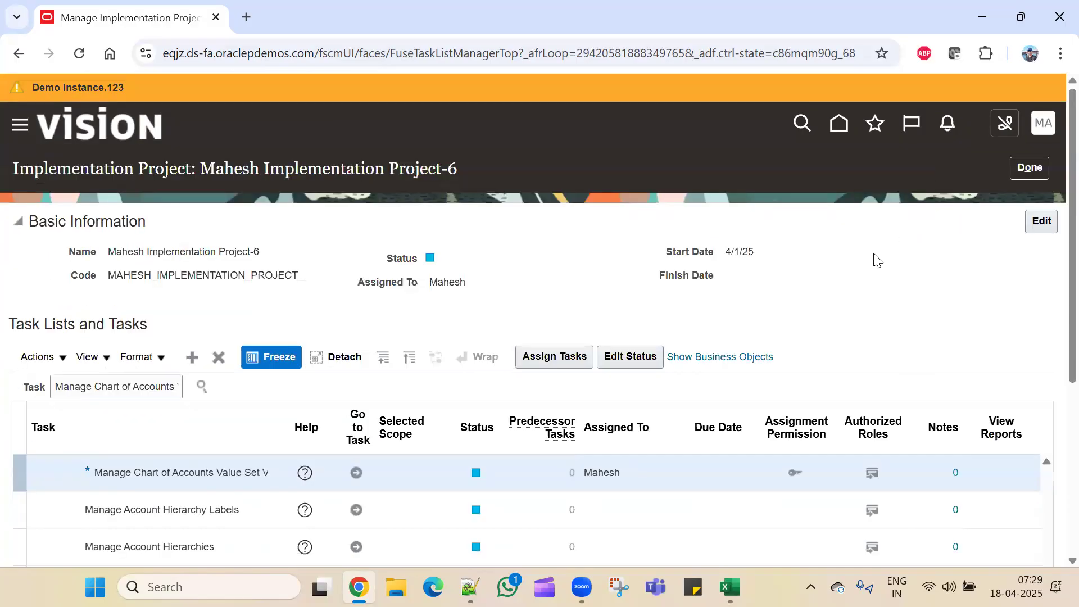
- Switch to the Excel workbook and copy the task name Manage Accounting Methods from cell C14 of the Setups sheet
key("alt+Tab")
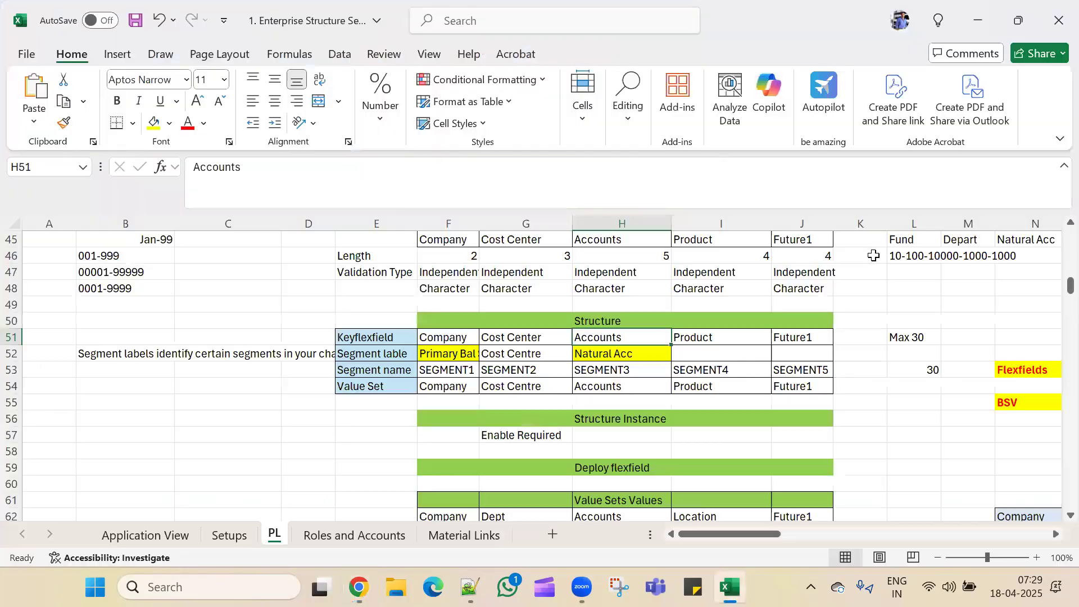
left_click(229, 534)
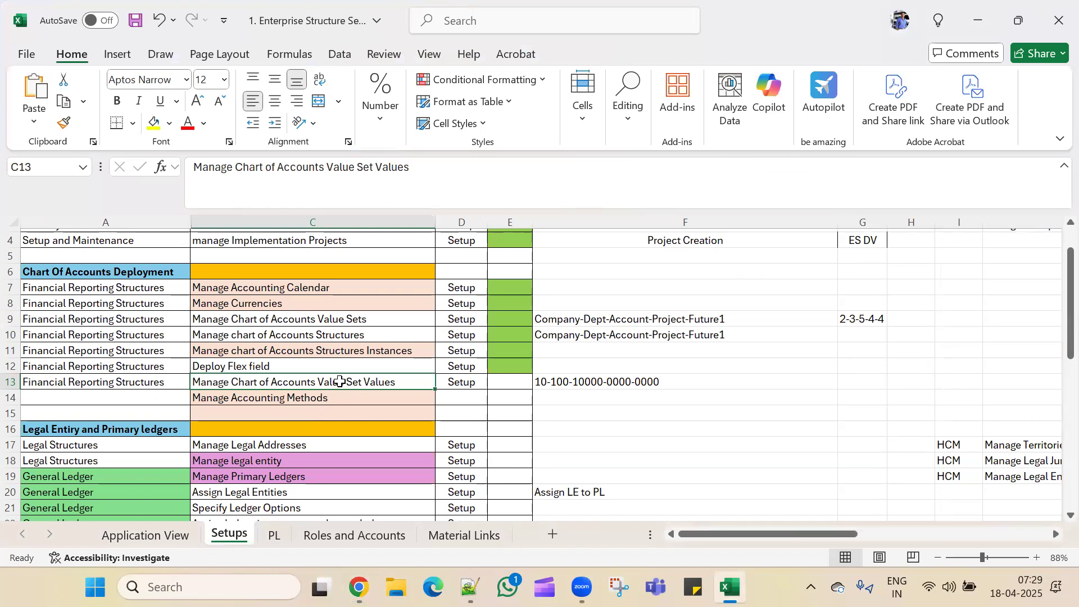
scroll(339, 381, "up", 1)
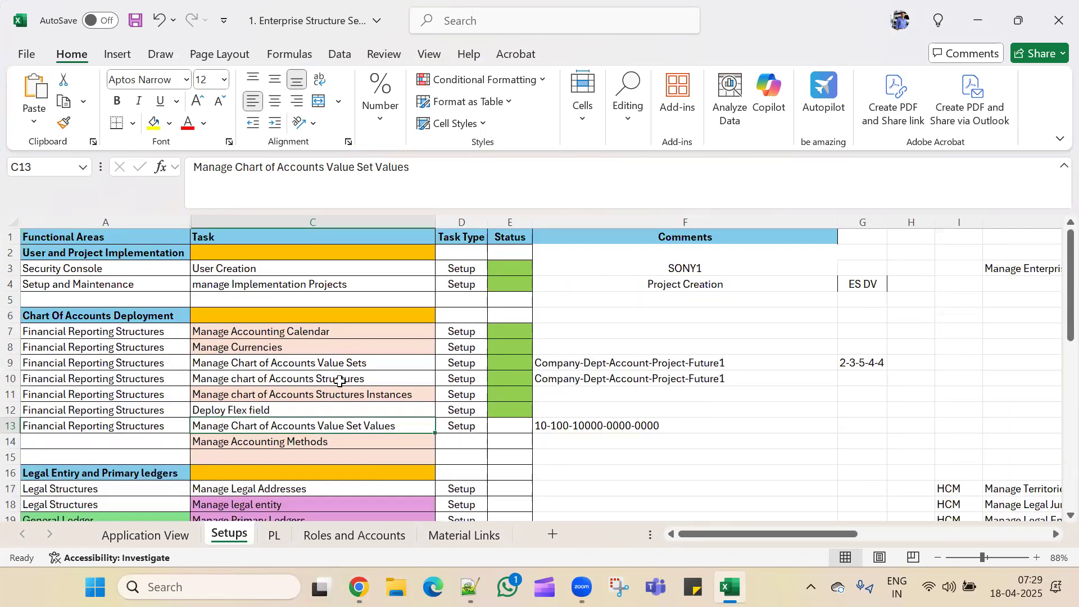
left_click(344, 443)
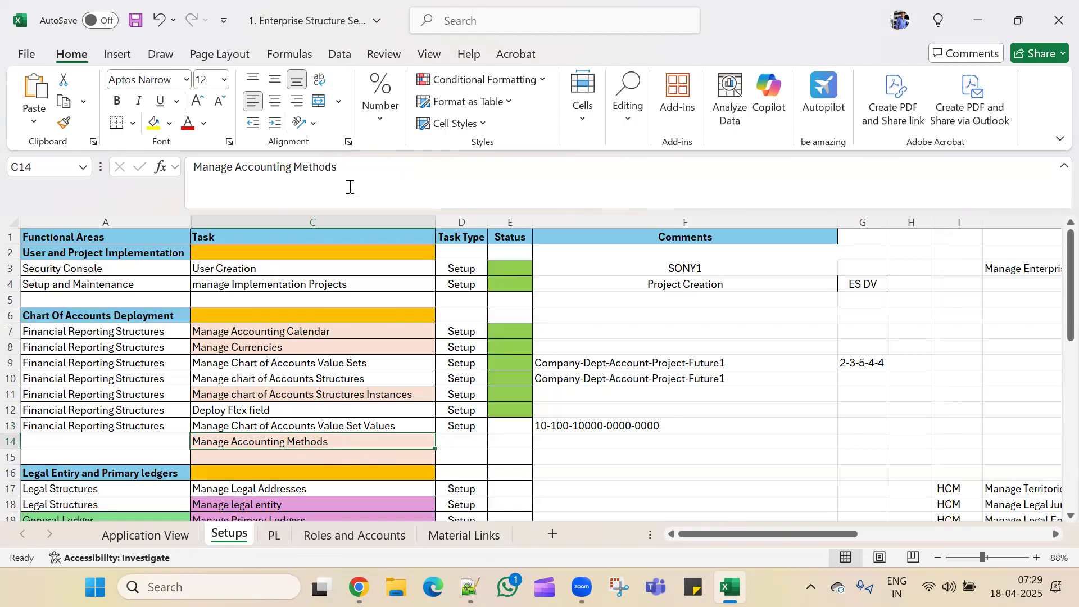
left_click_drag(337, 167, 178, 167)
key("ctrl+c")
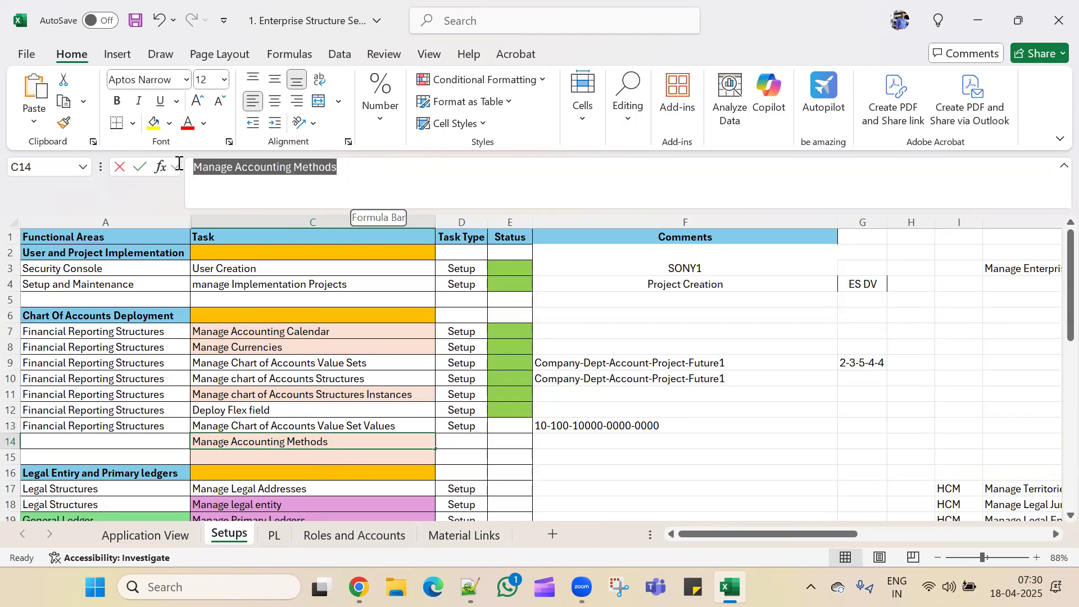
- Switch back to the Oracle implementation project in Chrome and search its task list for Manage Accounting Methods
key("alt+Tab")
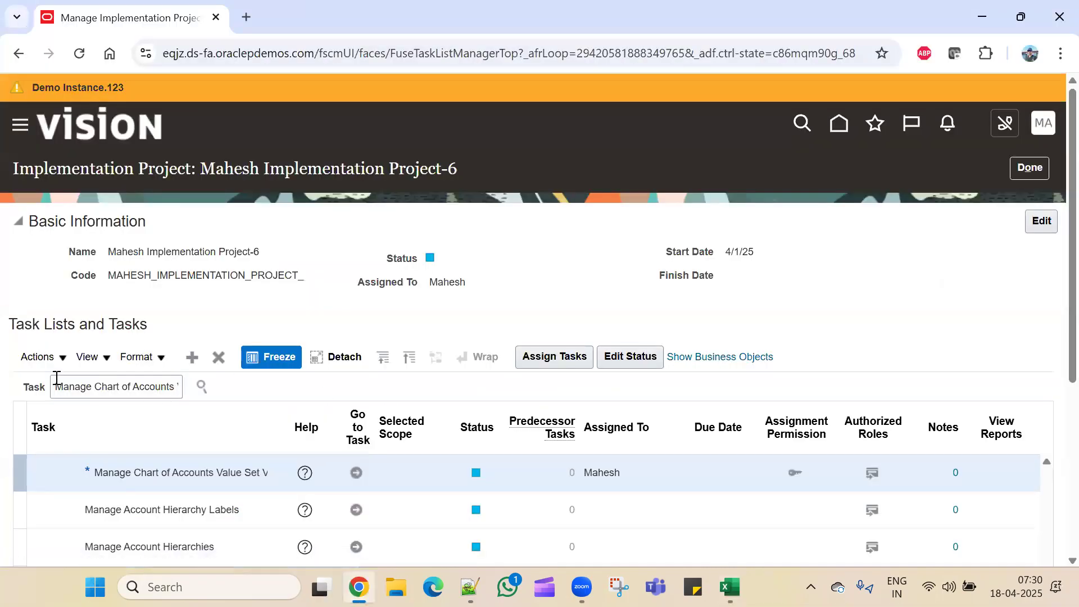
left_click_drag(56, 387, 203, 400)
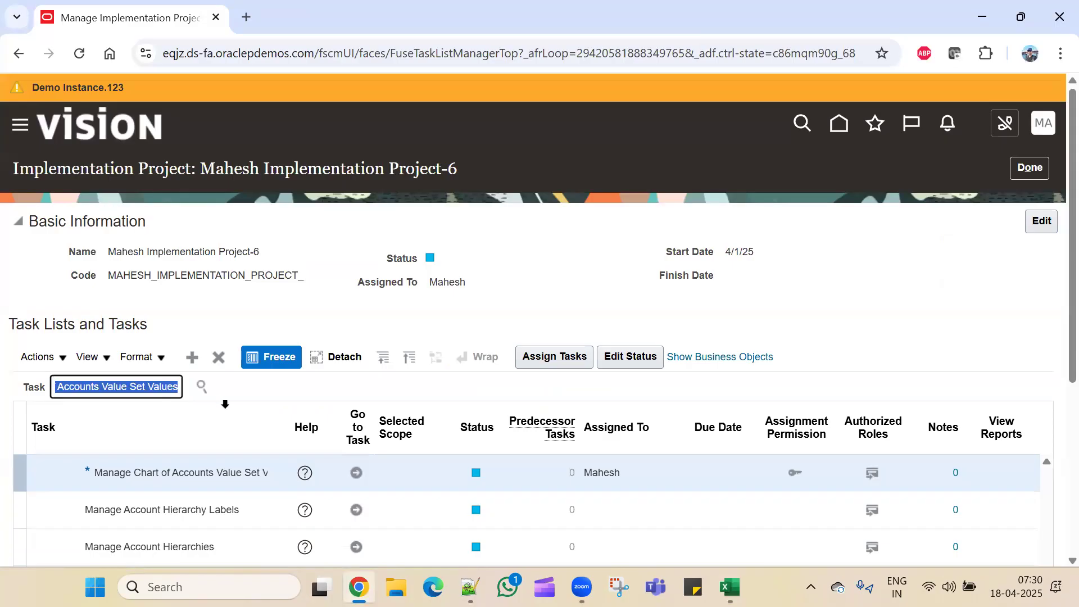
scroll(227, 459, "down", 1)
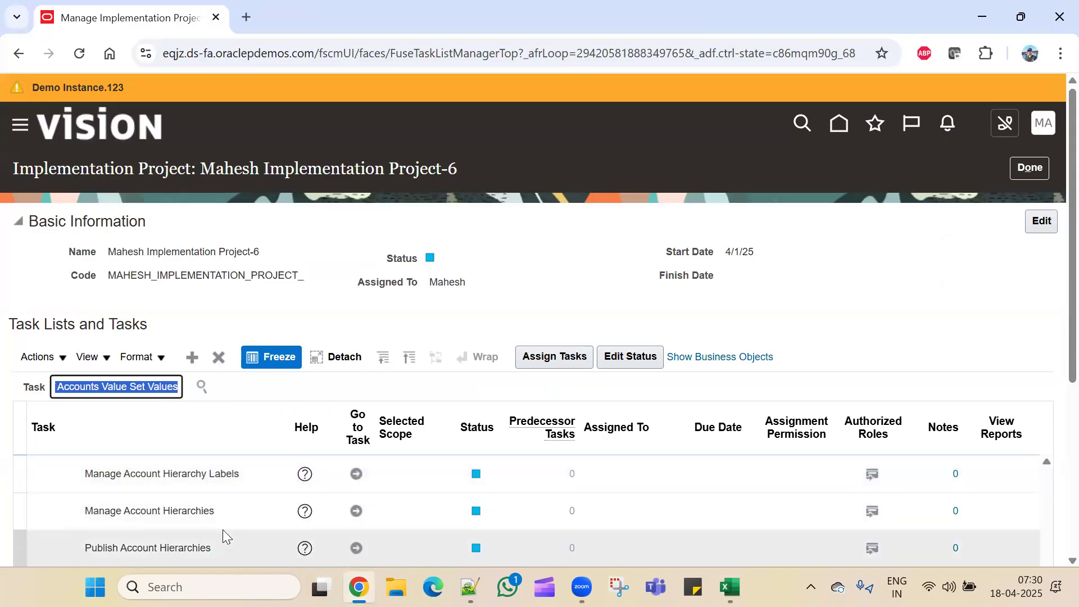
key("ctrl+v")
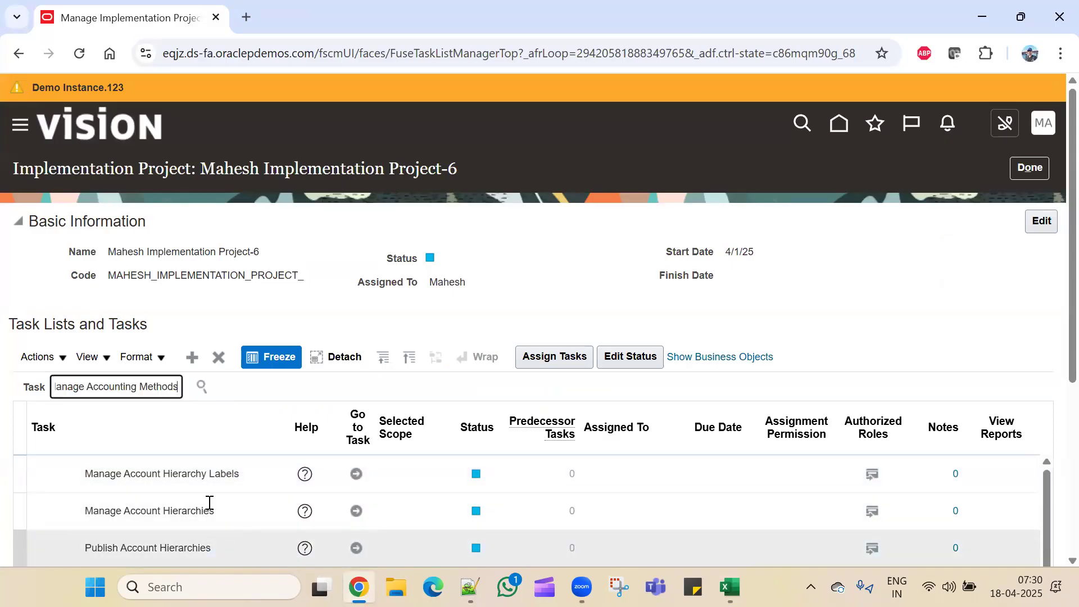
left_click(200, 389)
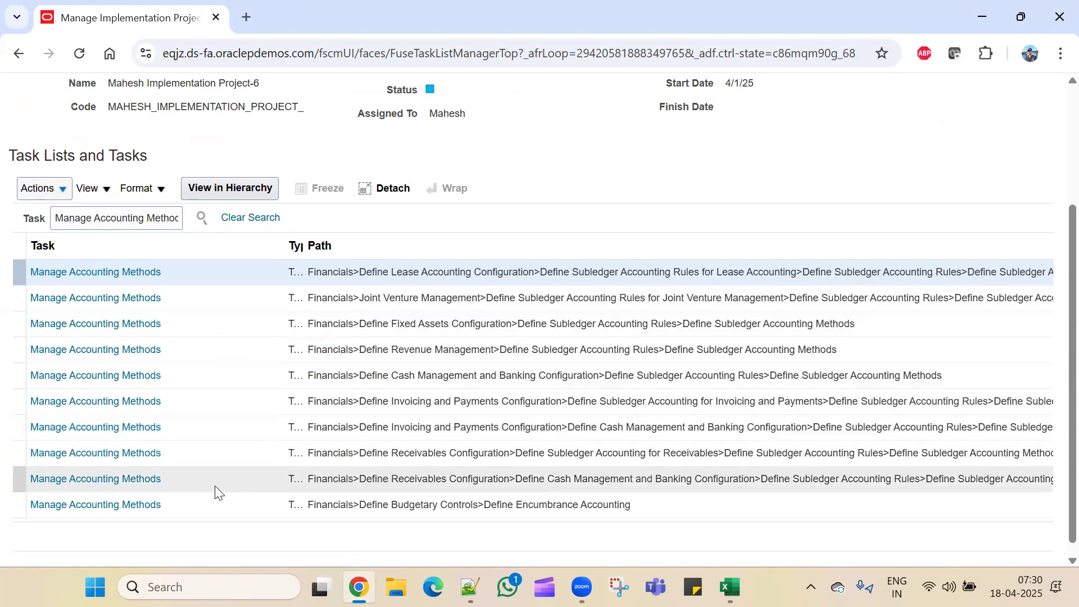
- Open the Manage Accounting Methods task found under Define Invoicing and Payments Configuration > Define Subledger Accounting for Invoicing and Payments
scroll(214, 486, "down", 1)
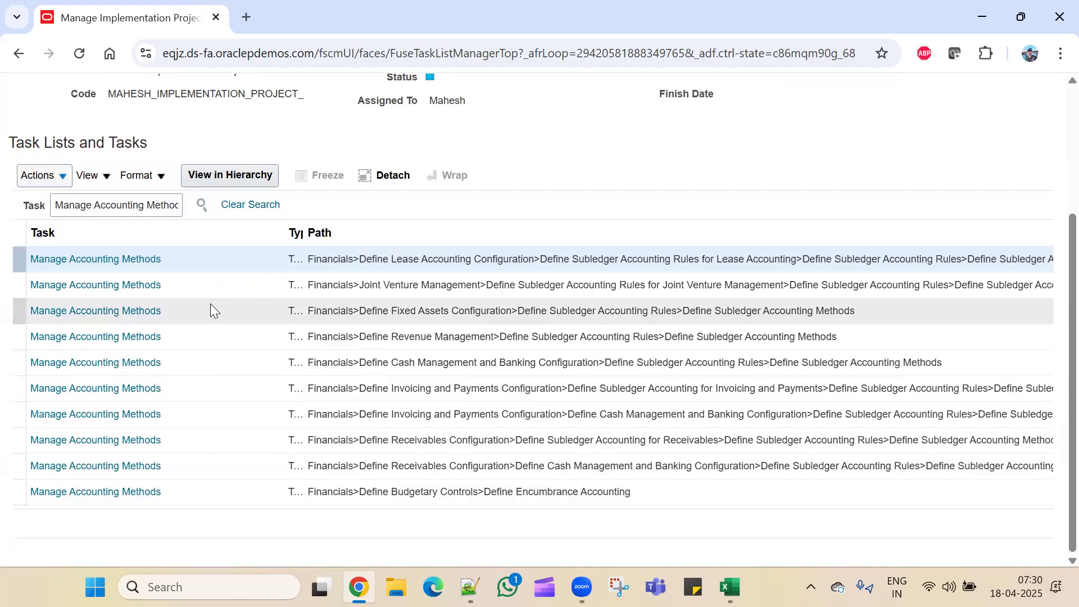
scroll(210, 304, "up", 3)
scroll(219, 360, "down", 3)
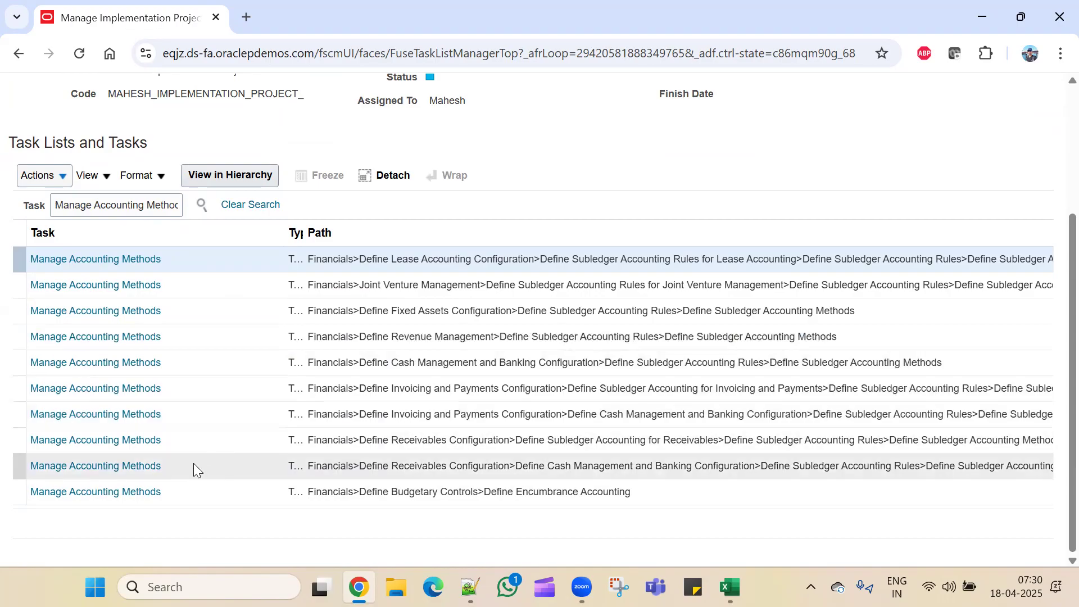
left_click(193, 495)
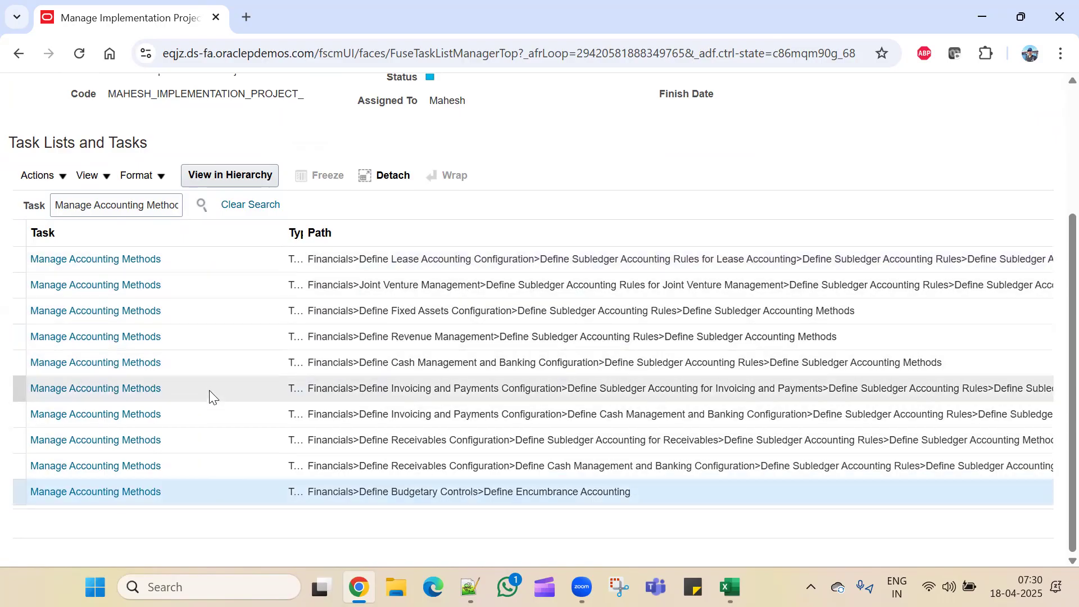
left_click(140, 388)
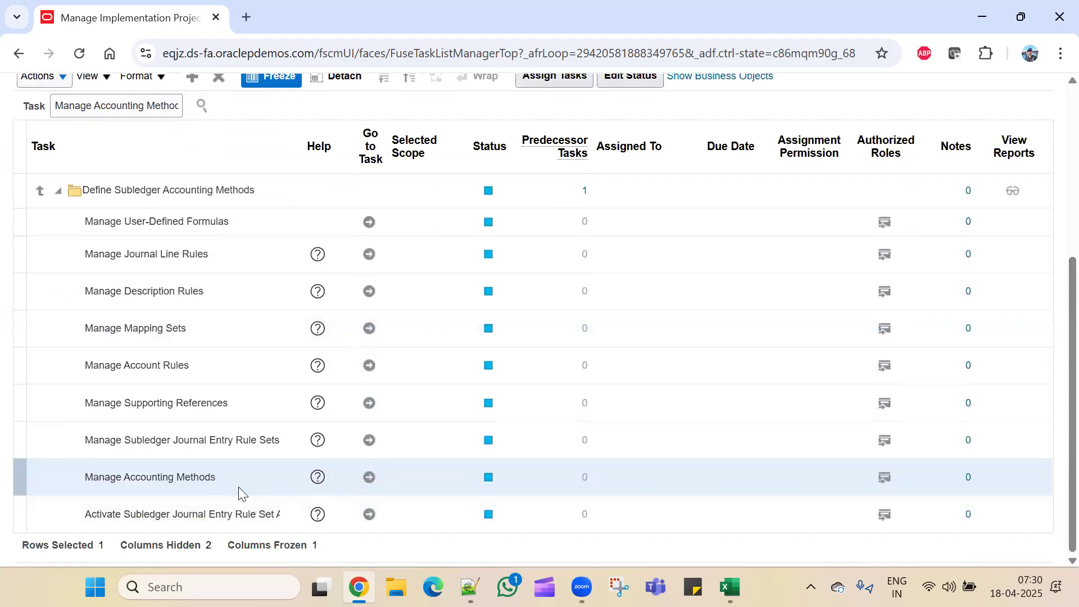
left_click(369, 477)
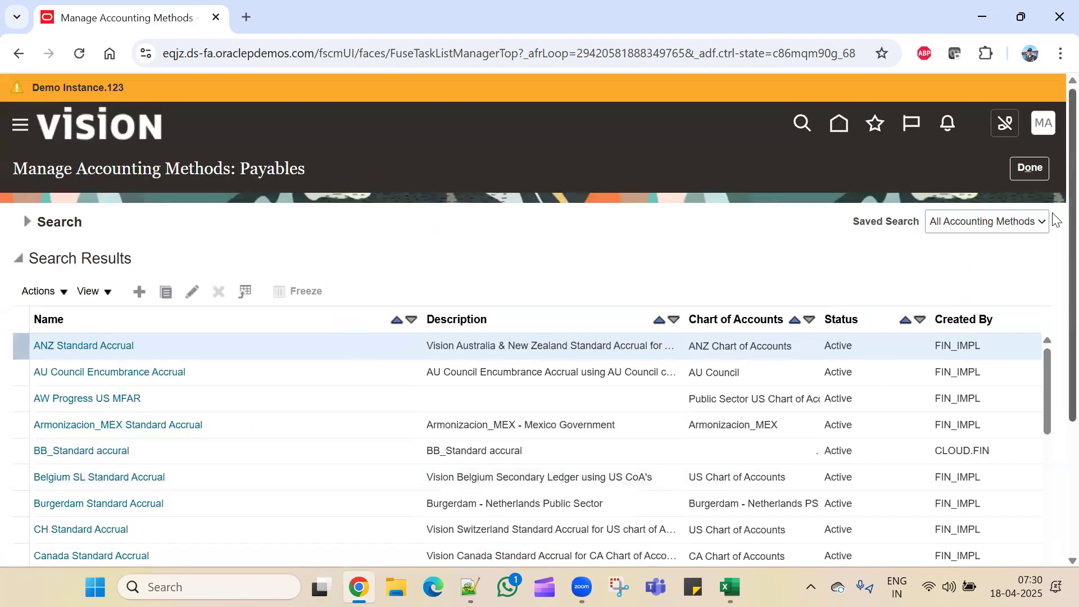
- Find the Oracle-created Standard Accrual method in the Payables accounting methods list and open it
scroll(1055, 206, "down", 3)
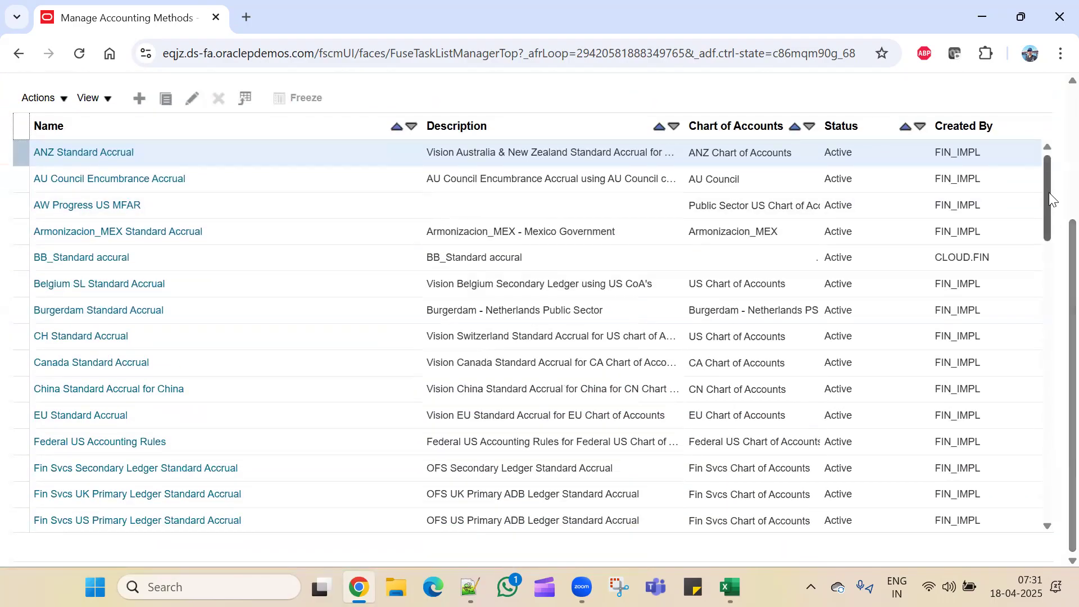
left_click_drag(1049, 194, 1050, 229)
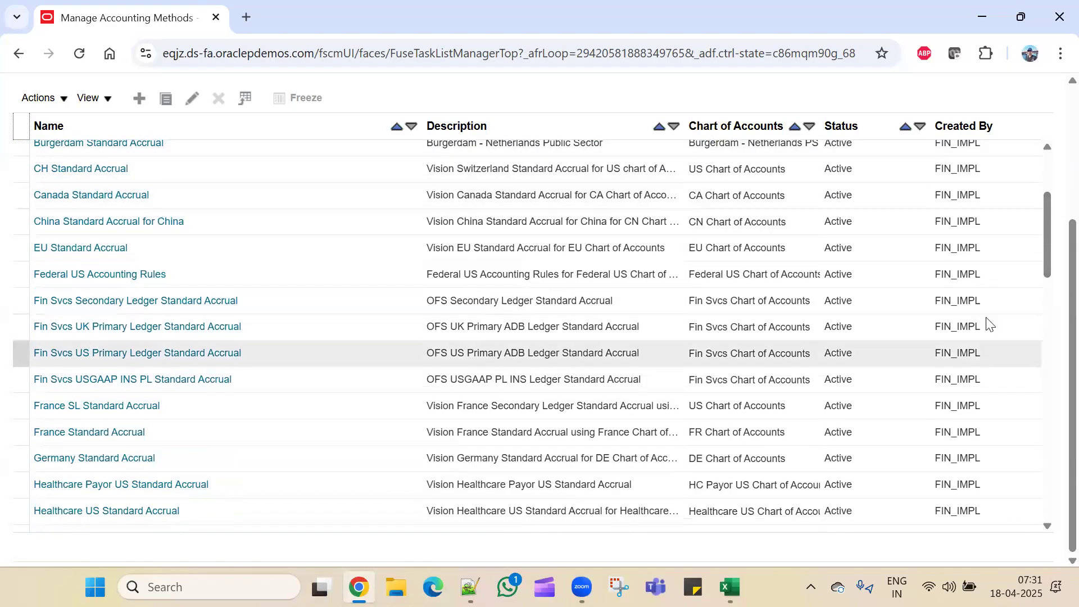
left_click_drag(1047, 226, 1049, 389)
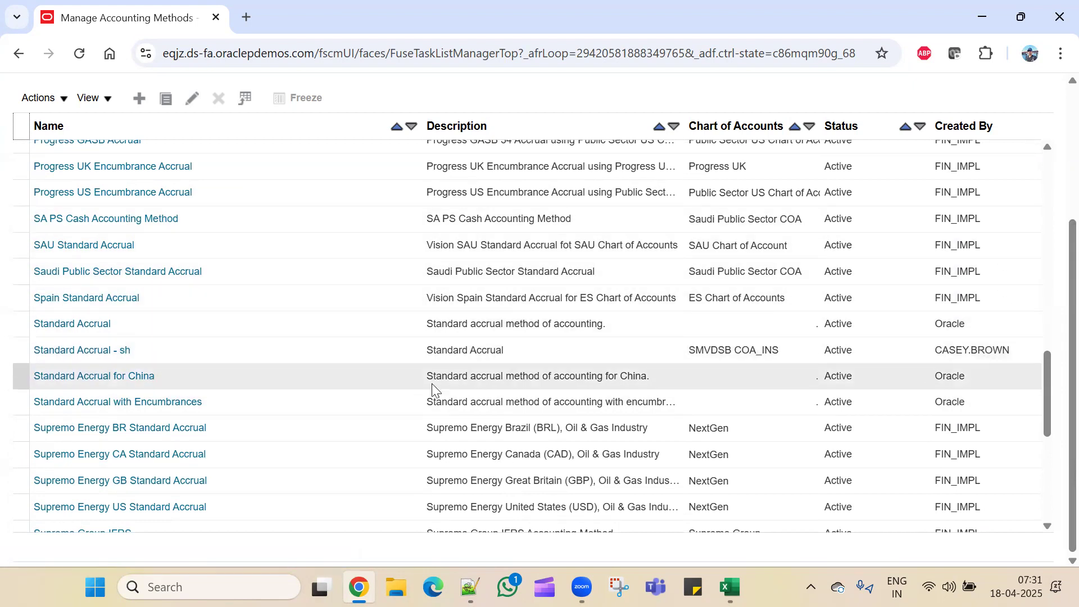
left_click(251, 326)
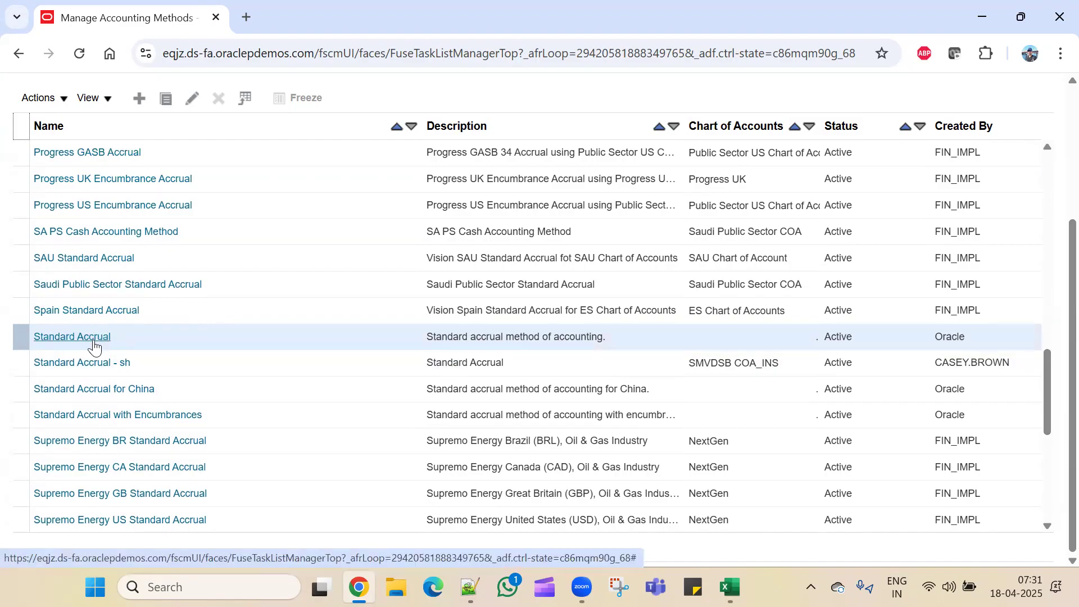
left_click(91, 336)
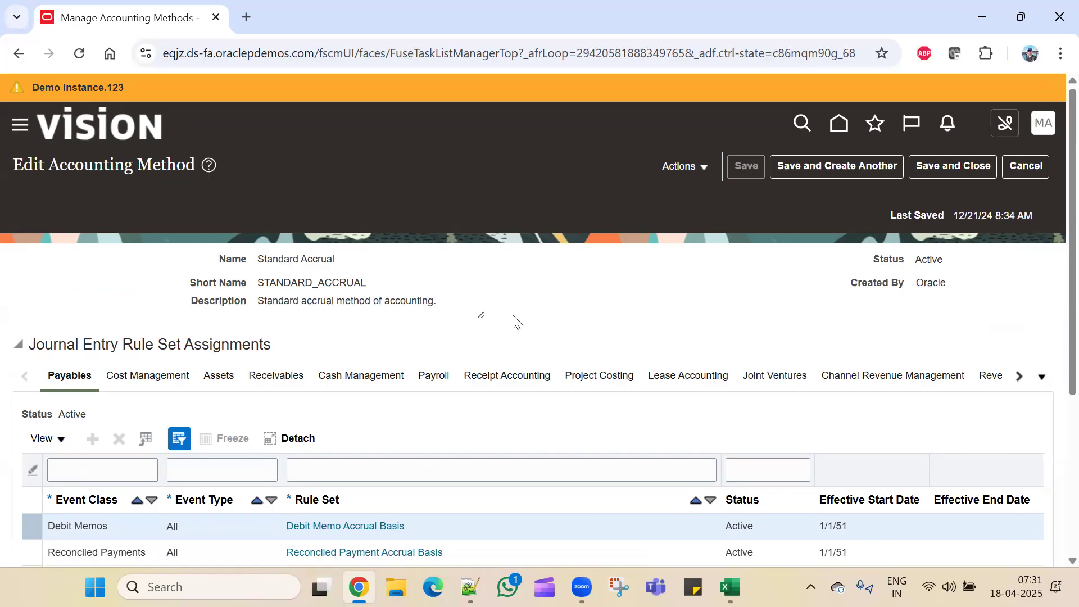
- Review the Payables journal entry rule set assignments and open the Invoice Accrual Basis rule set for the Invoices event class
scroll(550, 351, "down", 1)
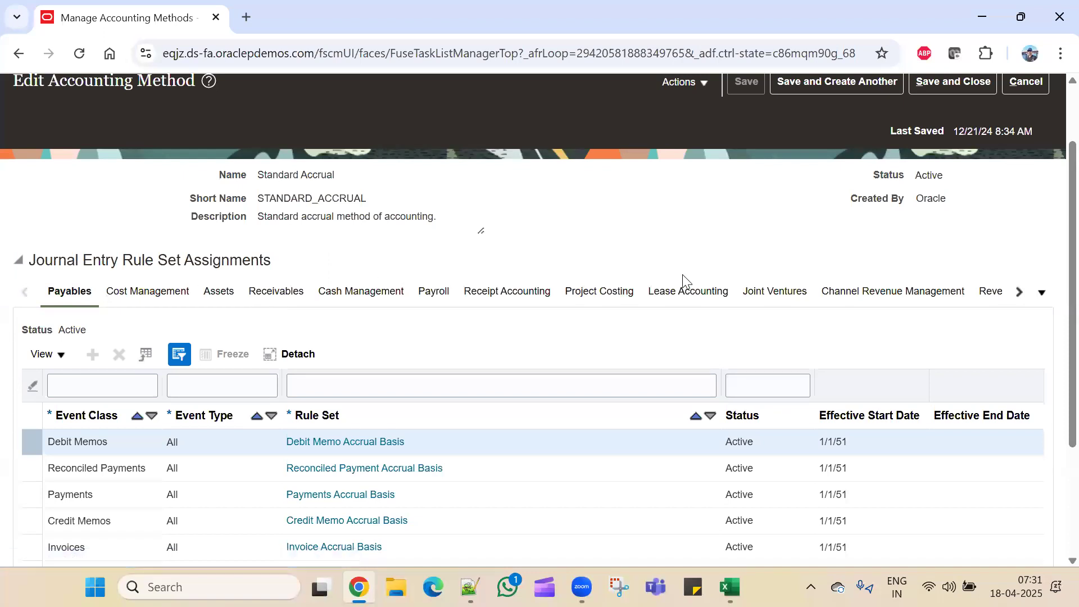
scroll(681, 274, "down", 1)
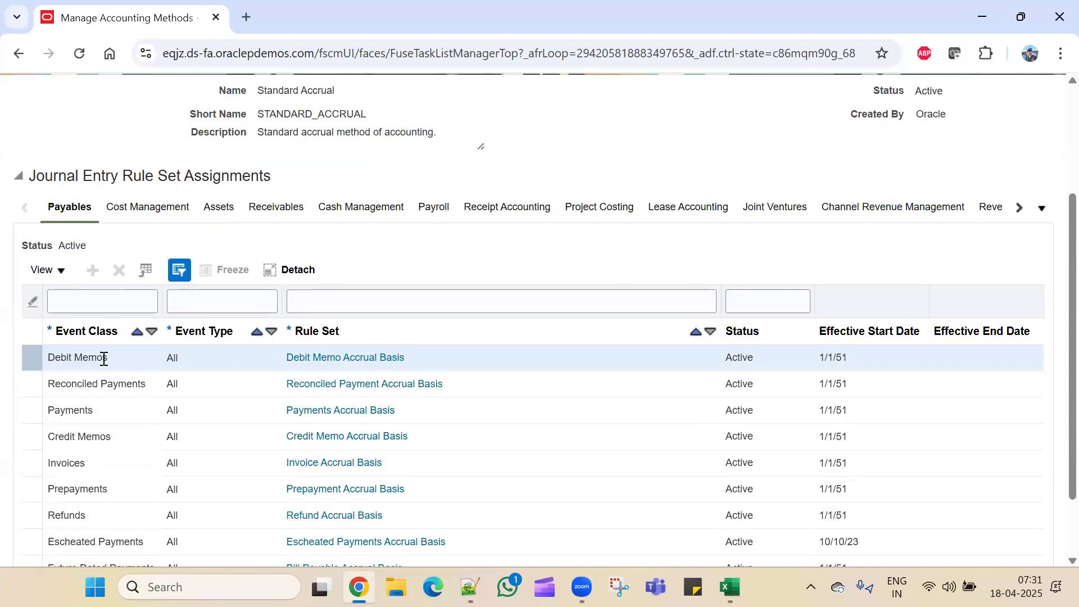
scroll(112, 469, "down", 1)
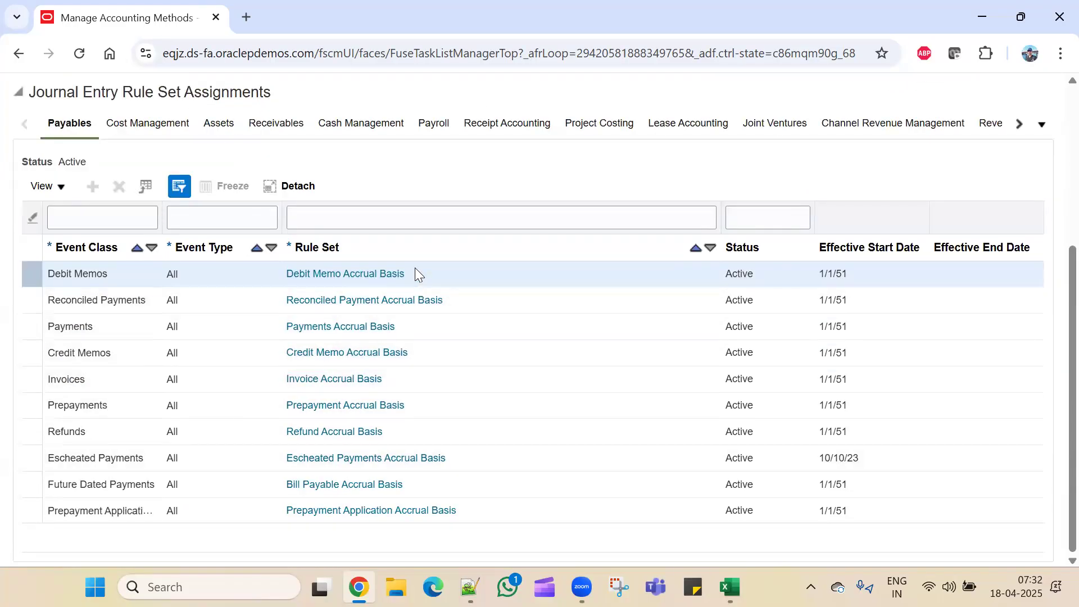
left_click(109, 385)
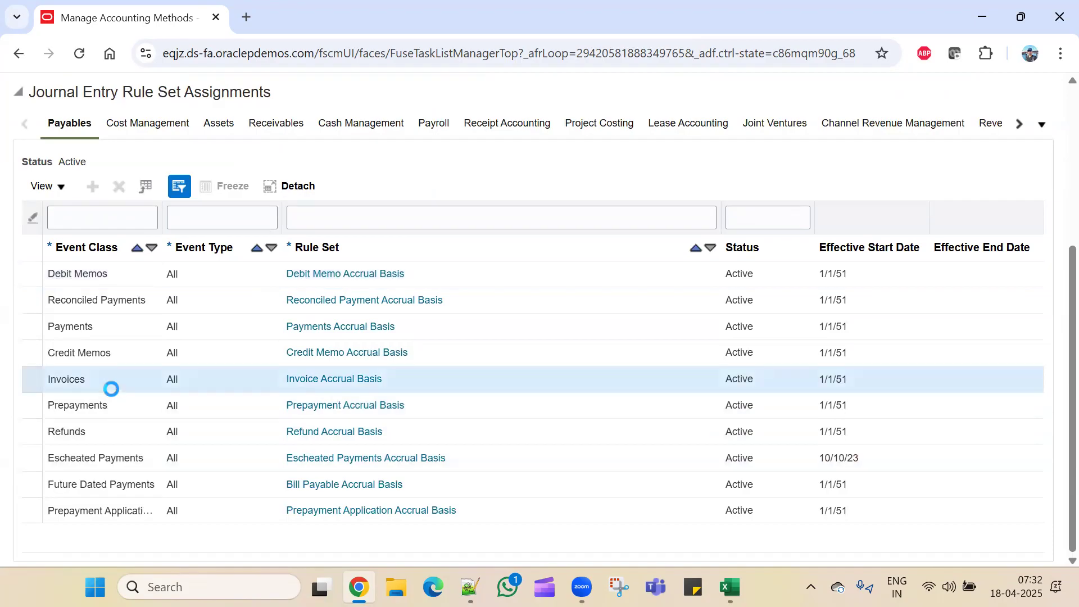
left_click(309, 380)
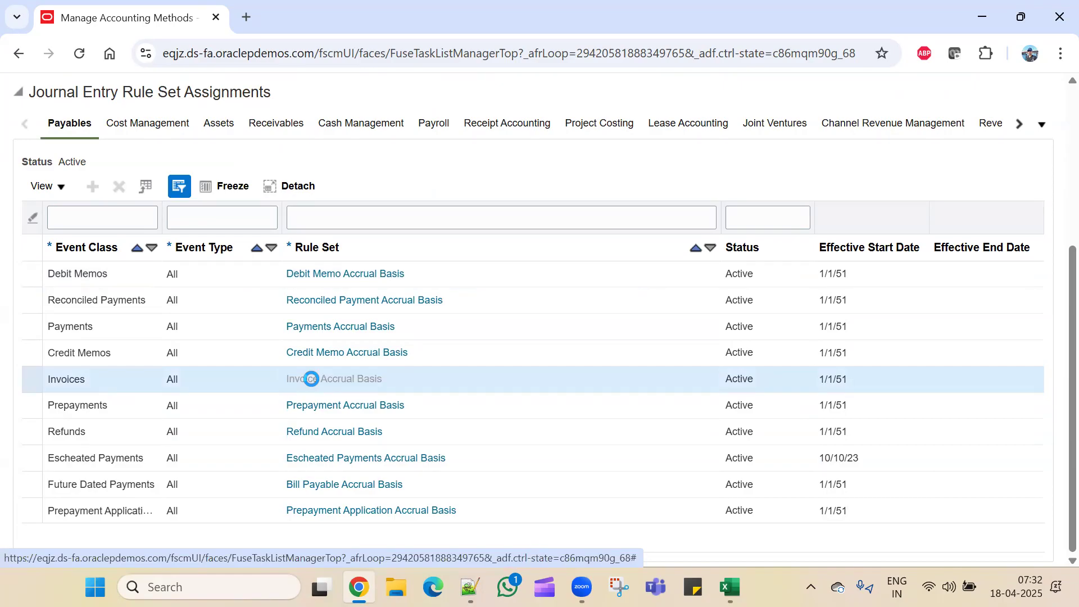
- Examine the journal lines of the Invoice Accrual Basis rule set, checking the credit, debit, gain and loss line rules and their account rules
scroll(472, 378, "down", 4)
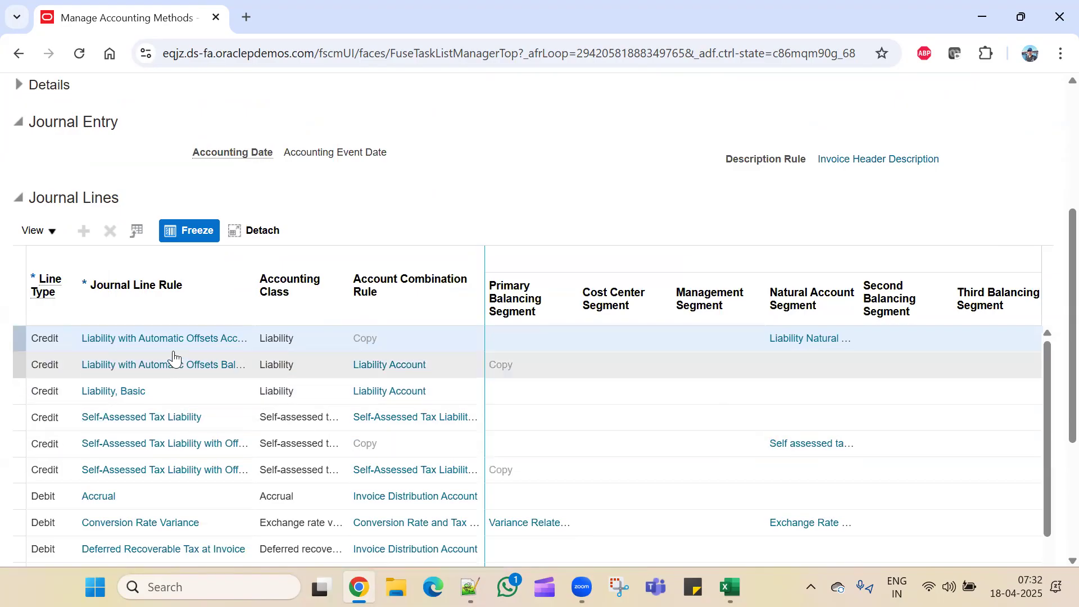
scroll(123, 444, "down", 1)
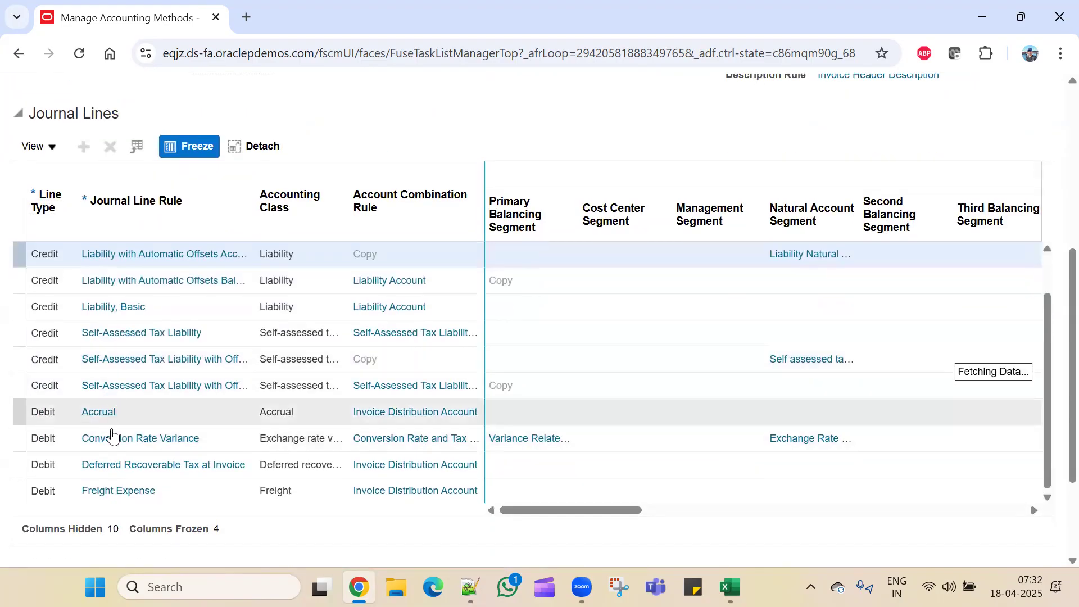
scroll(113, 457, "down", 1)
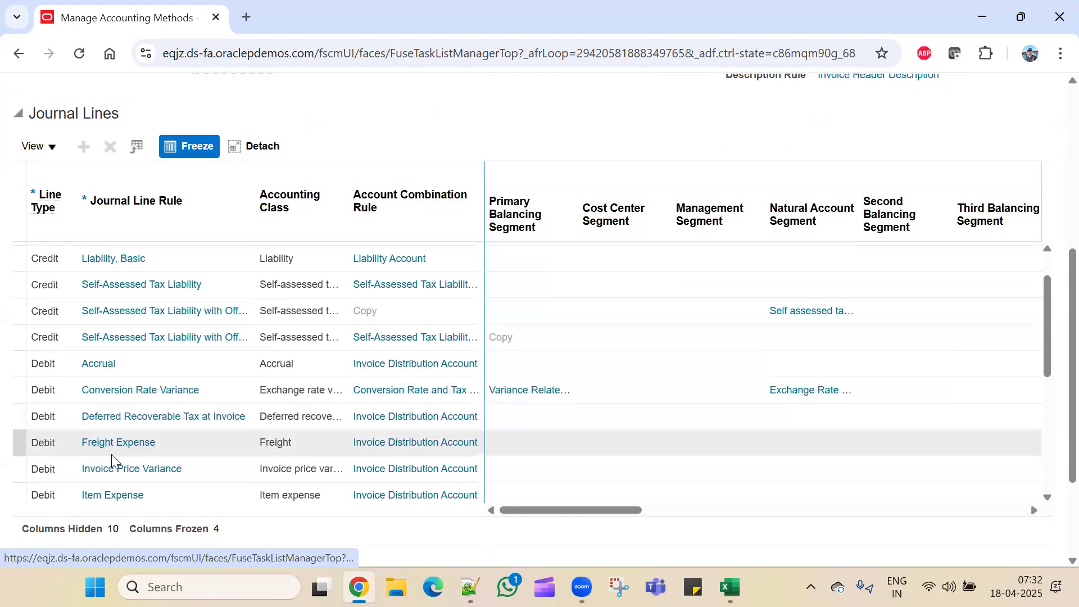
scroll(113, 457, "down", 1)
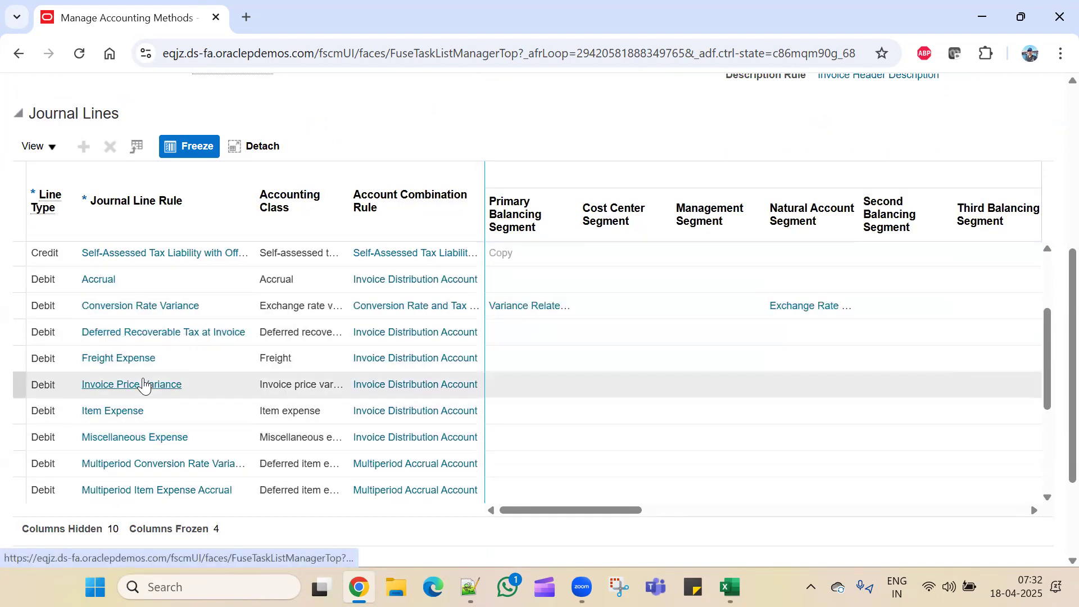
scroll(146, 442, "down", 1)
scroll(147, 441, "up", 2)
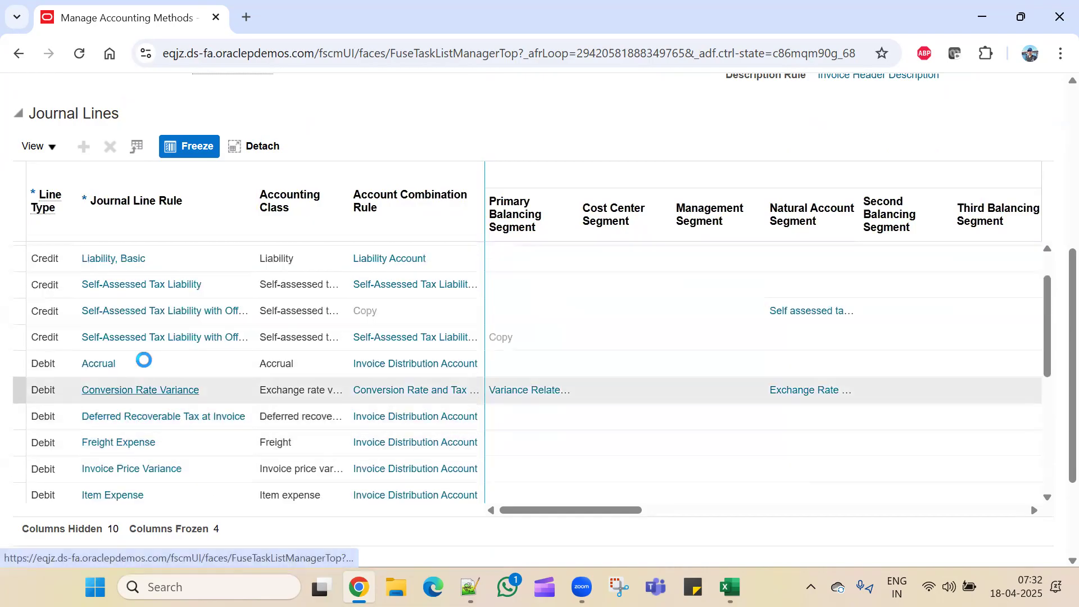
scroll(144, 360, "up", 3)
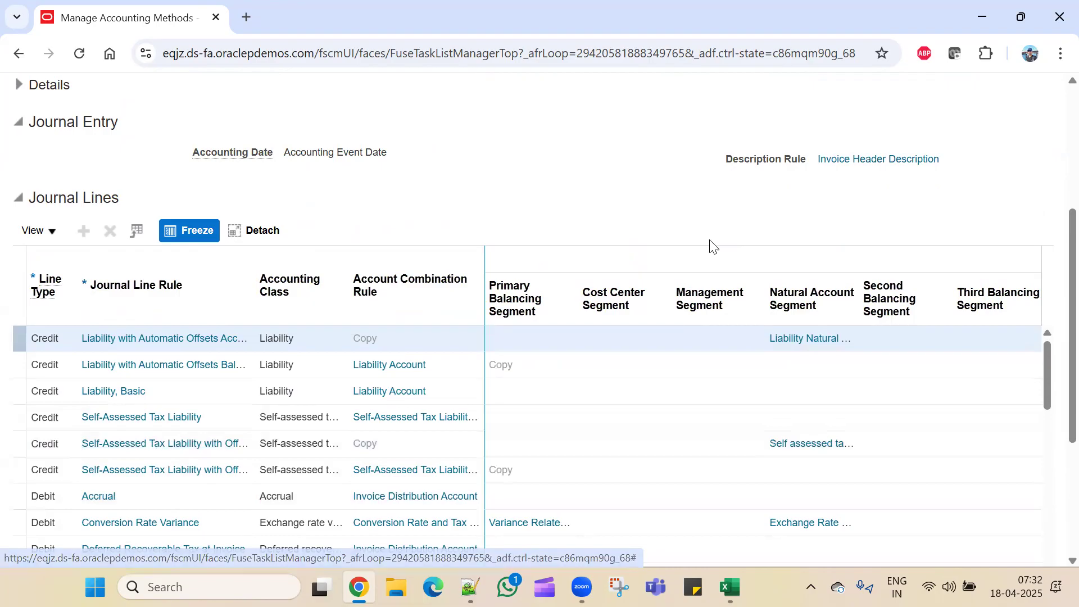
scroll(631, 212, "up", 3)
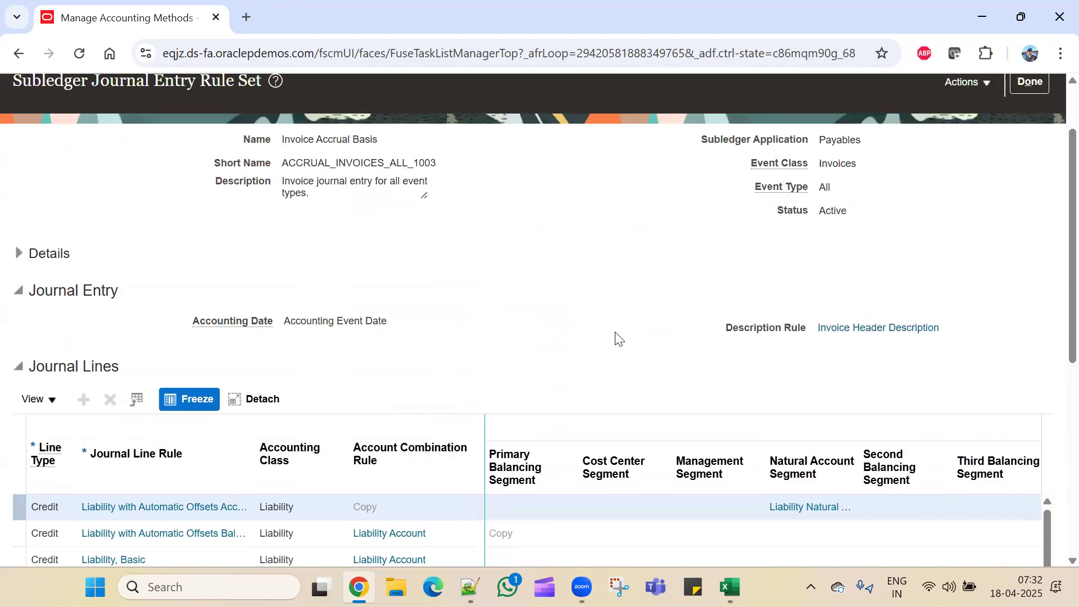
scroll(618, 343, "down", 4)
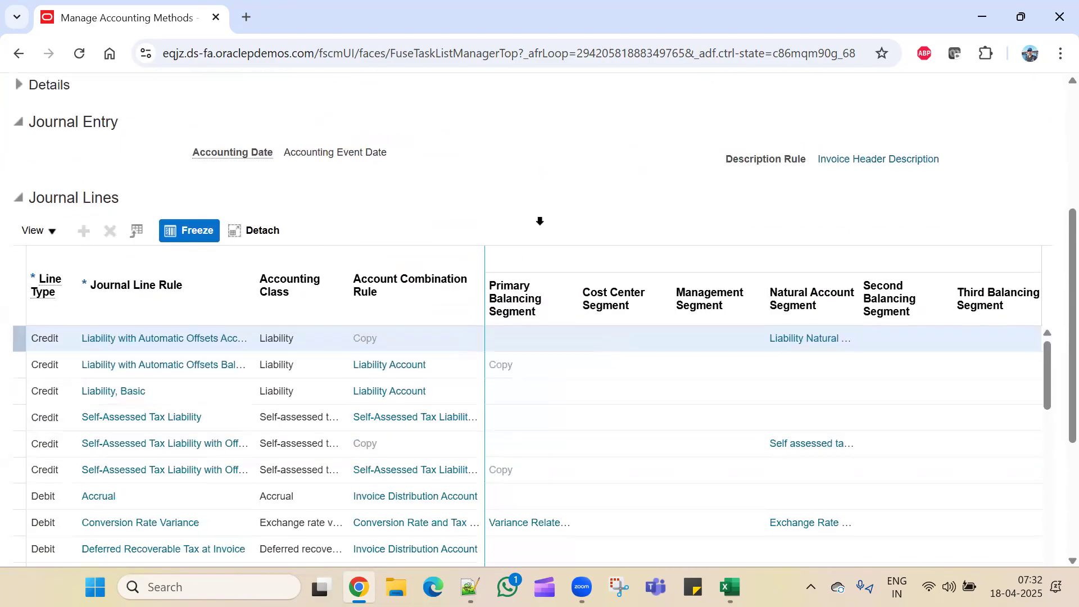
scroll(213, 393, "down", 4)
scroll(236, 266, "down", 5)
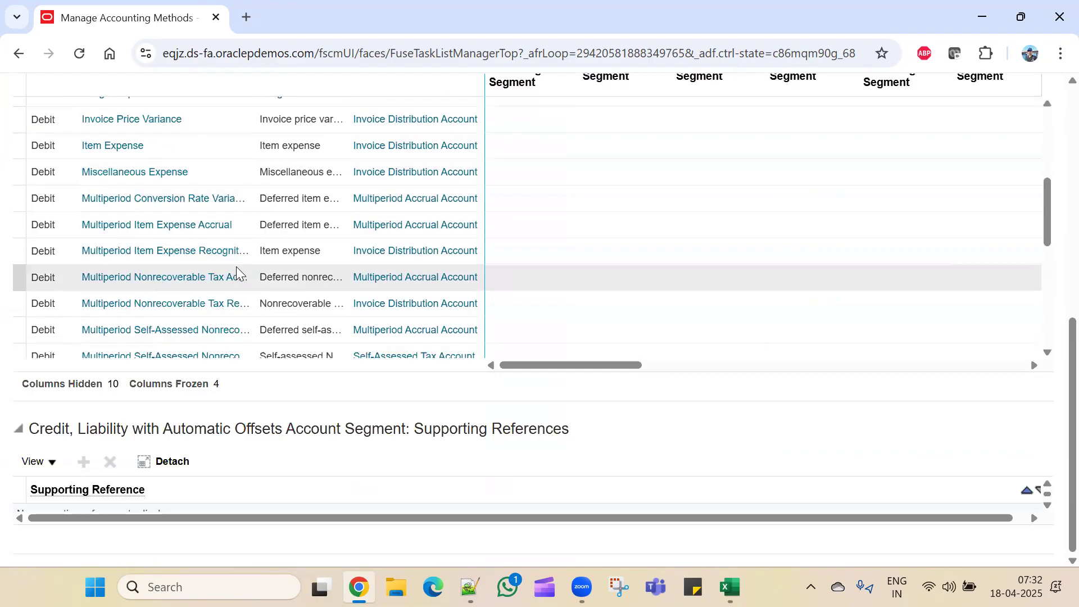
scroll(236, 266, "down", 5)
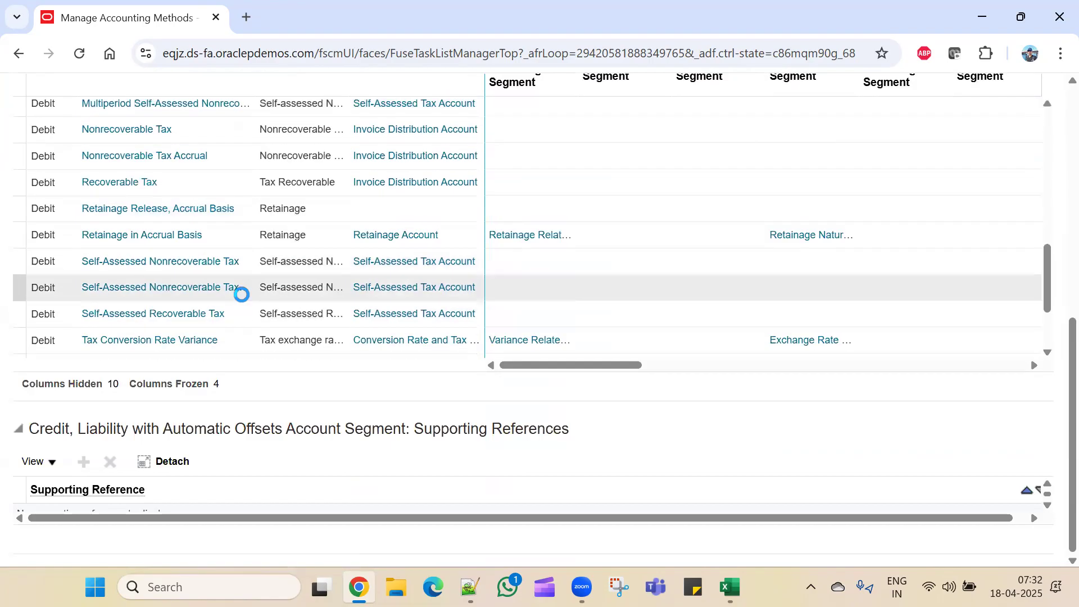
scroll(241, 294, "down", 2)
scroll(242, 295, "down", 1)
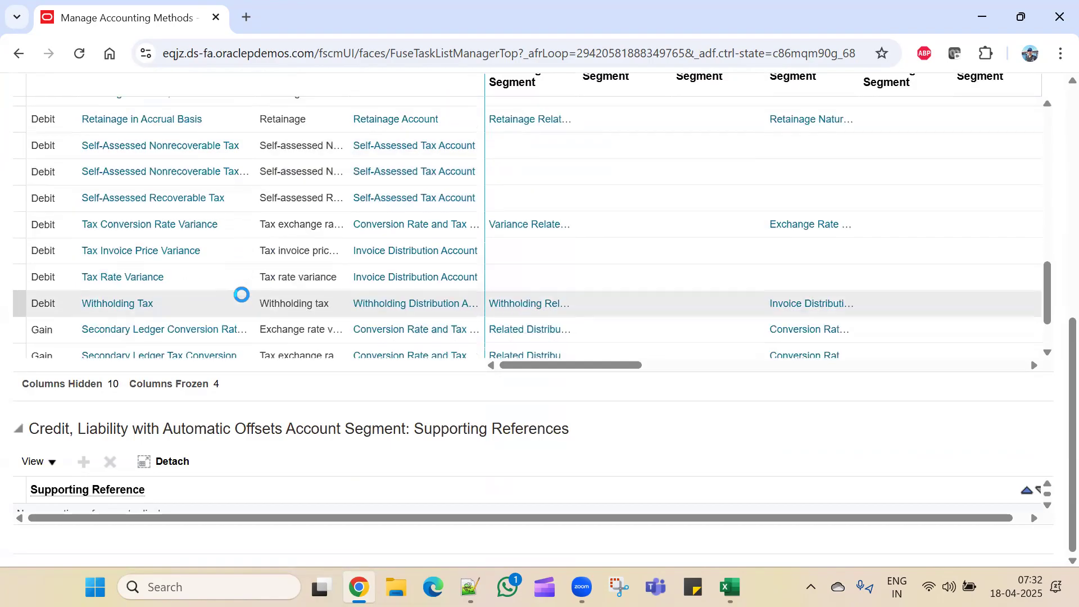
scroll(242, 294, "down", 1)
scroll(242, 299, "up", 8)
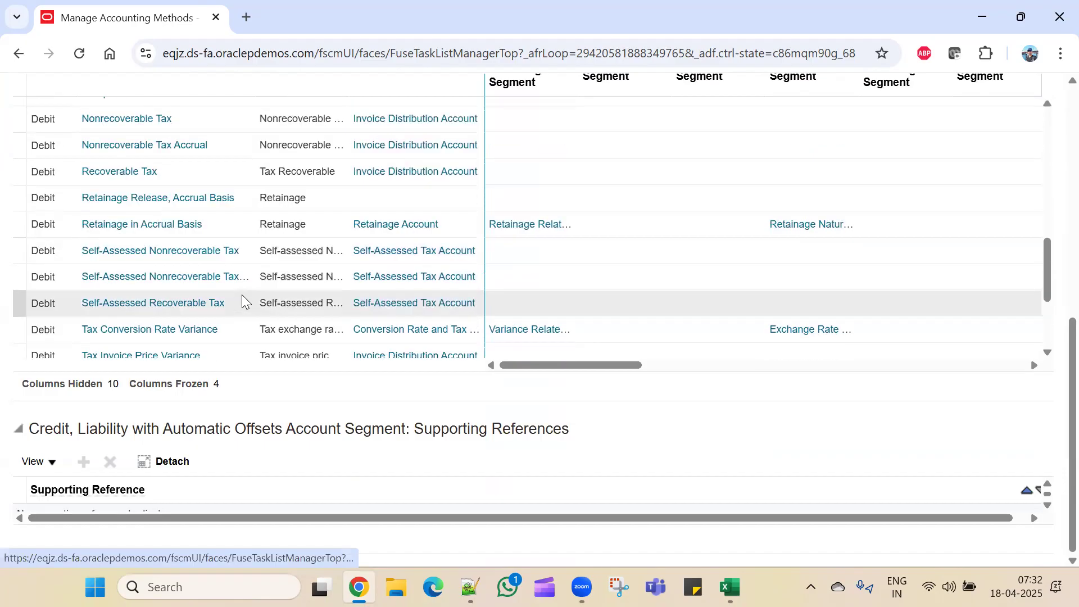
scroll(243, 302, "up", 5)
scroll(243, 302, "down", 10)
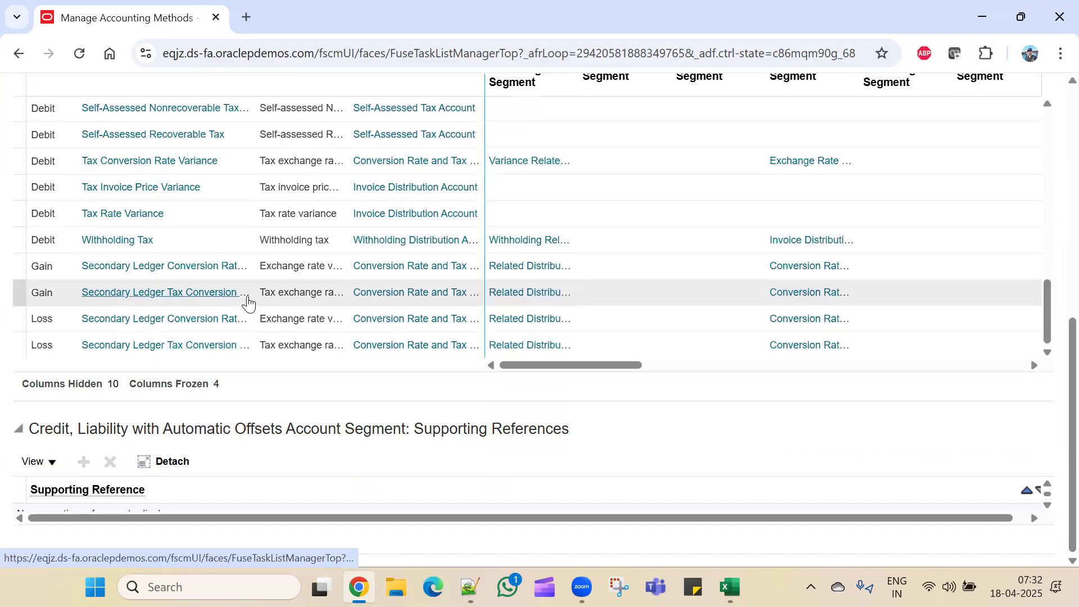
scroll(250, 299, "up", 4)
scroll(248, 296, "up", 8)
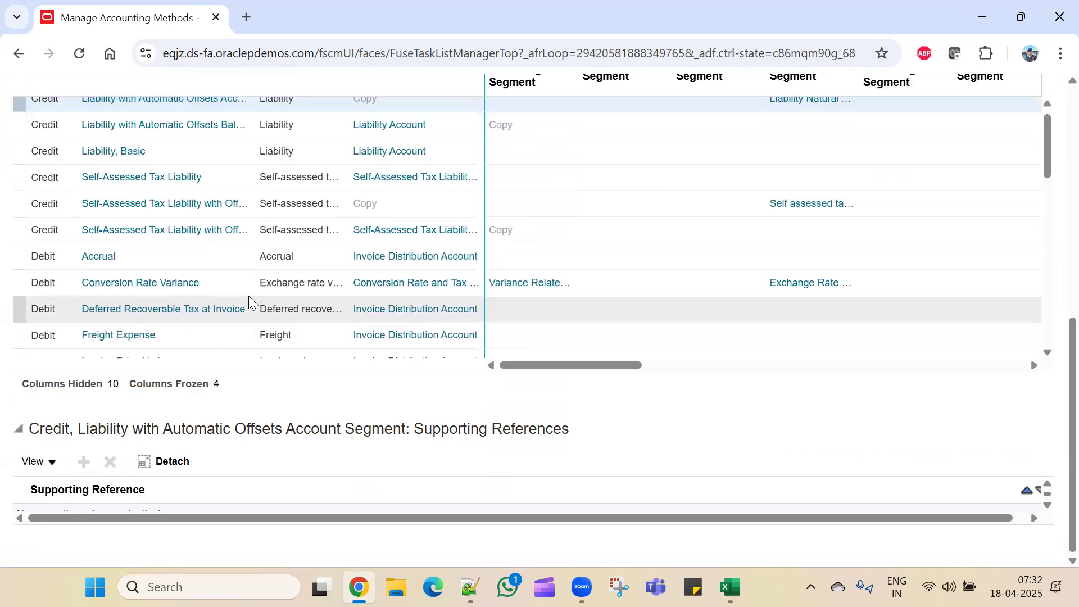
scroll(251, 348, "up", 2)
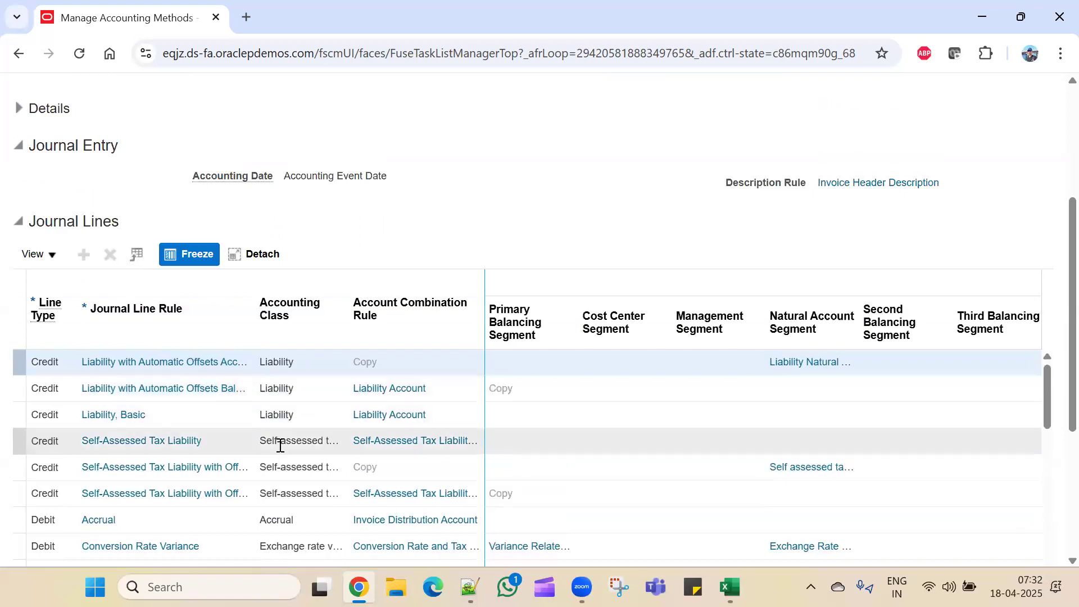
- Return from the Invoice Accrual Basis rule set to the Standard Accrual method and review its name and Payables rule set assignments
scroll(472, 243, "up", 2)
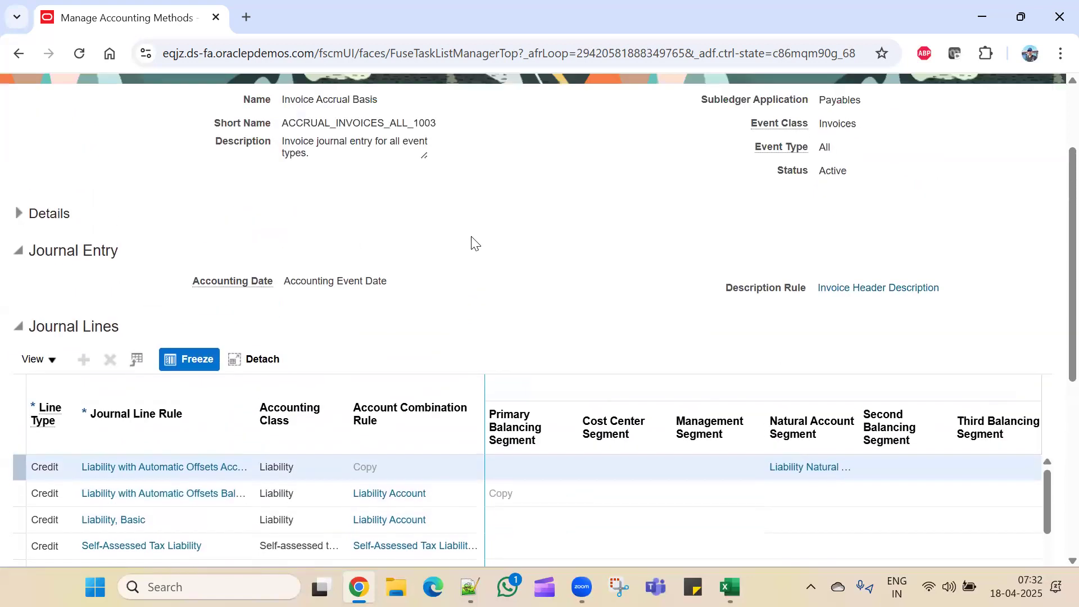
scroll(472, 242, "up", 2)
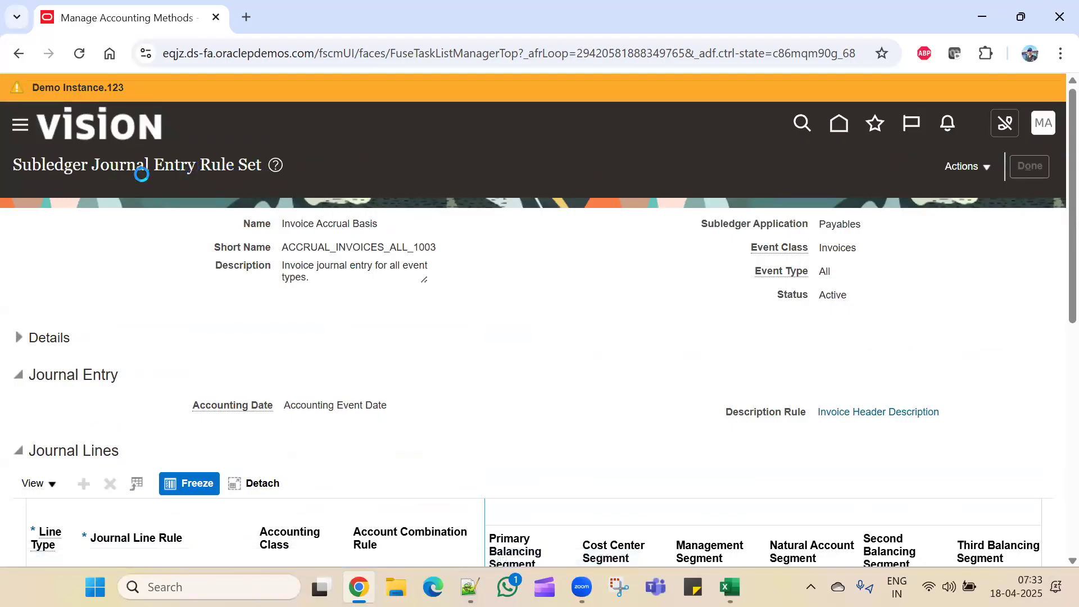
scroll(472, 337, "down", 3)
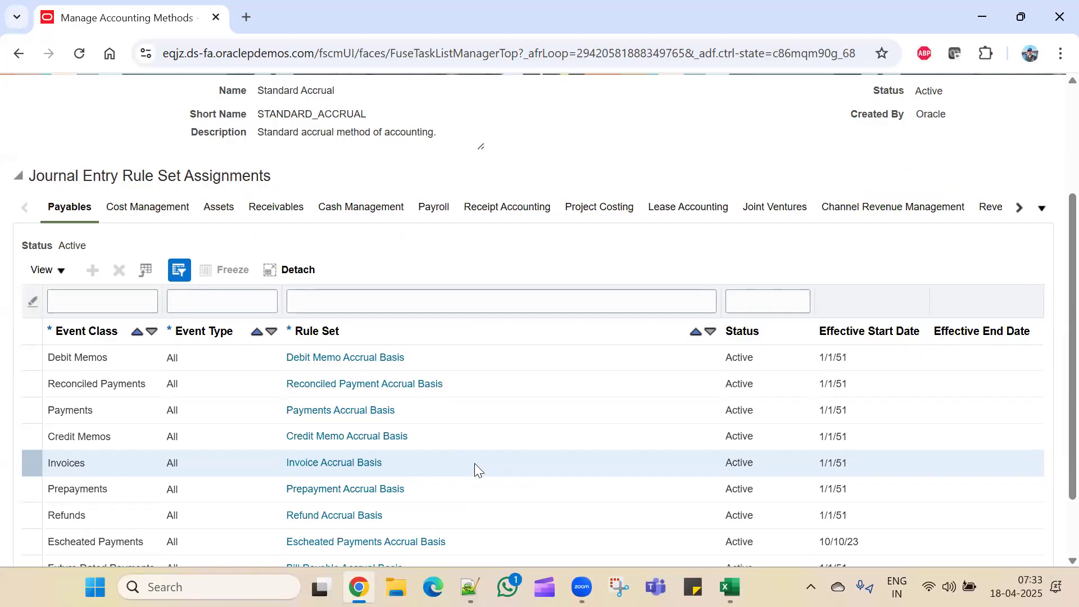
scroll(1043, 239, "up", 1)
scroll(1042, 239, "up", 3)
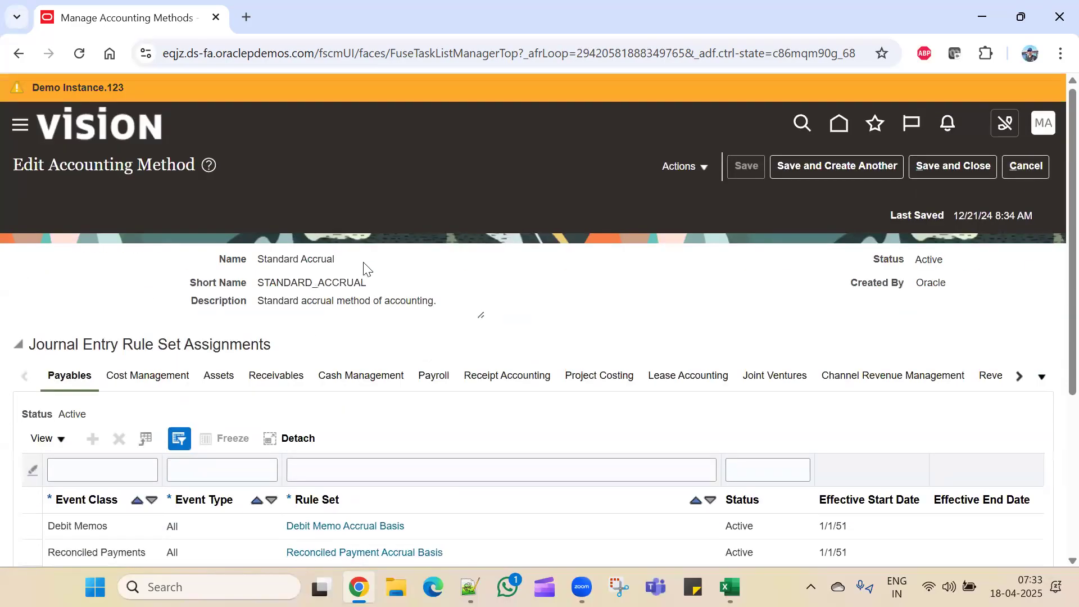
left_click_drag(361, 269, 225, 265)
left_click(445, 267)
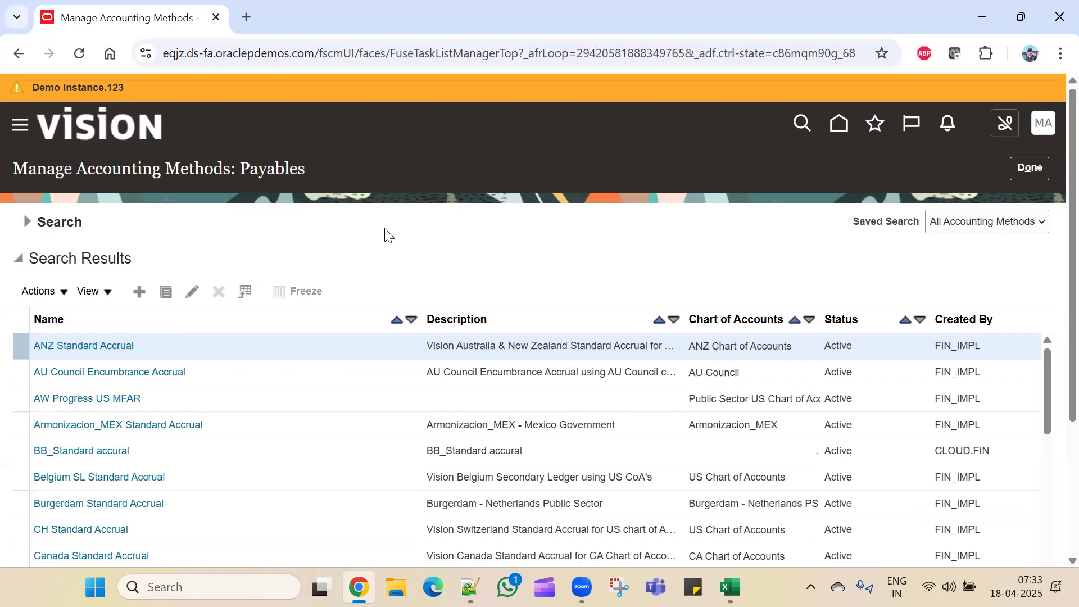
- Examine the Payables accounting methods list, comparing method names and their charts of accounts, and return to the implementation project
scroll(386, 235, "down", 1)
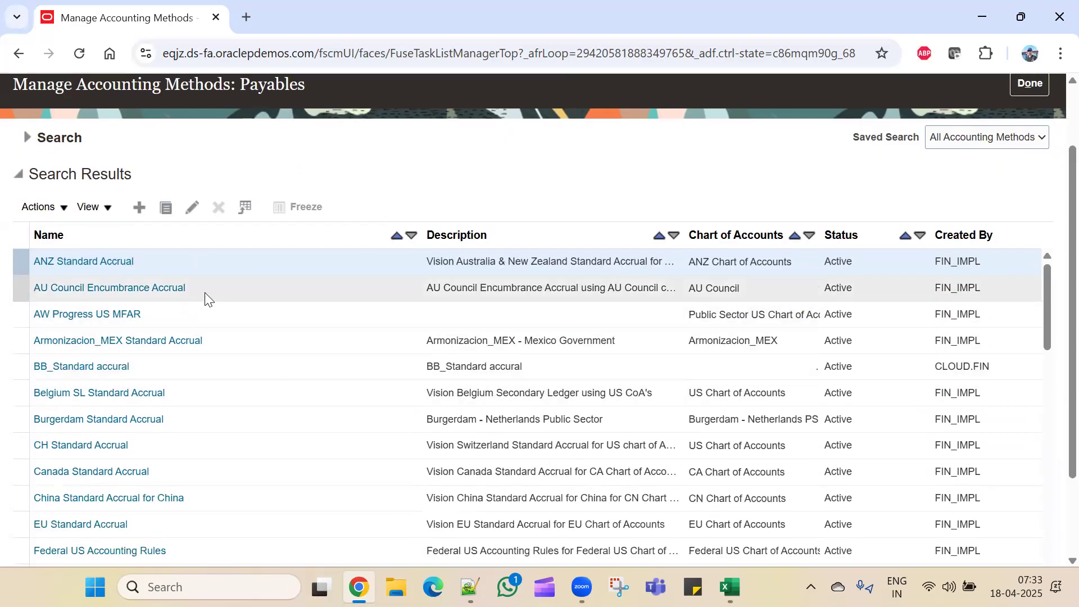
scroll(183, 476, "down", 1)
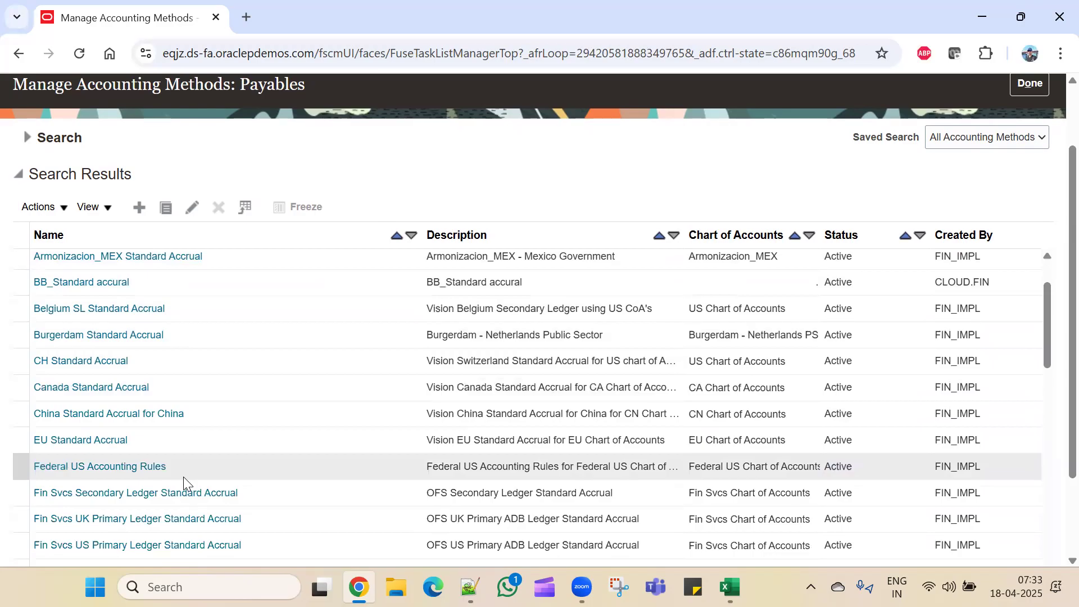
scroll(186, 473, "down", 1)
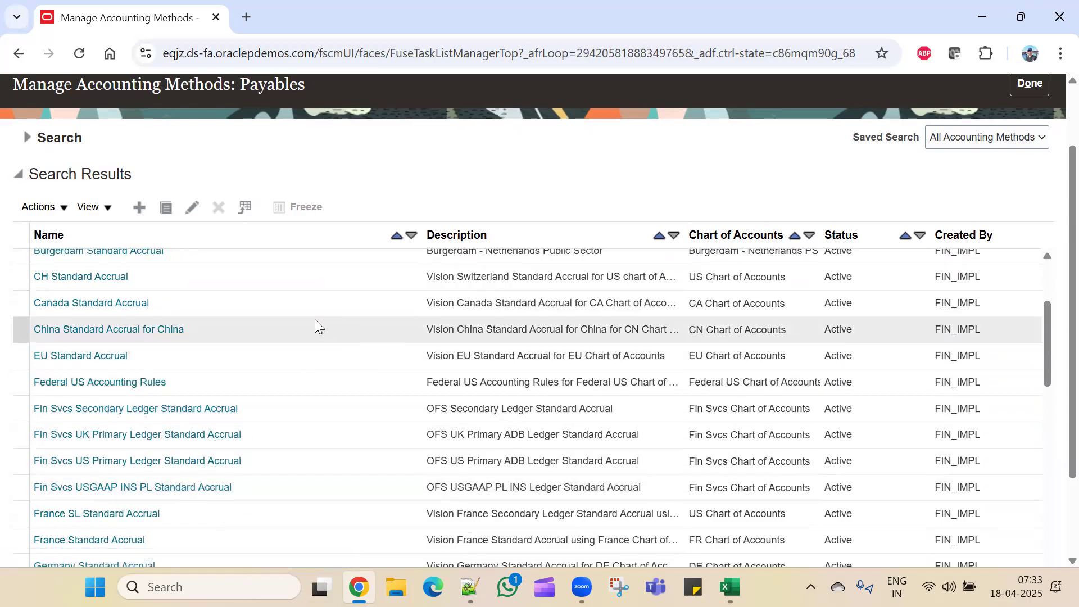
scroll(282, 352, "up", 3)
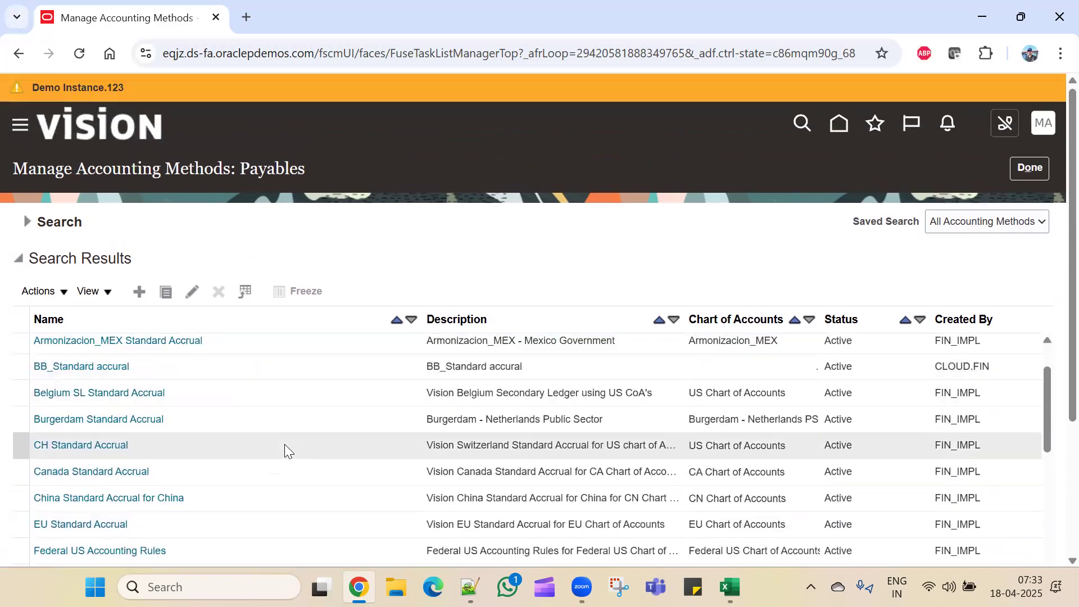
scroll(285, 443, "down", 8)
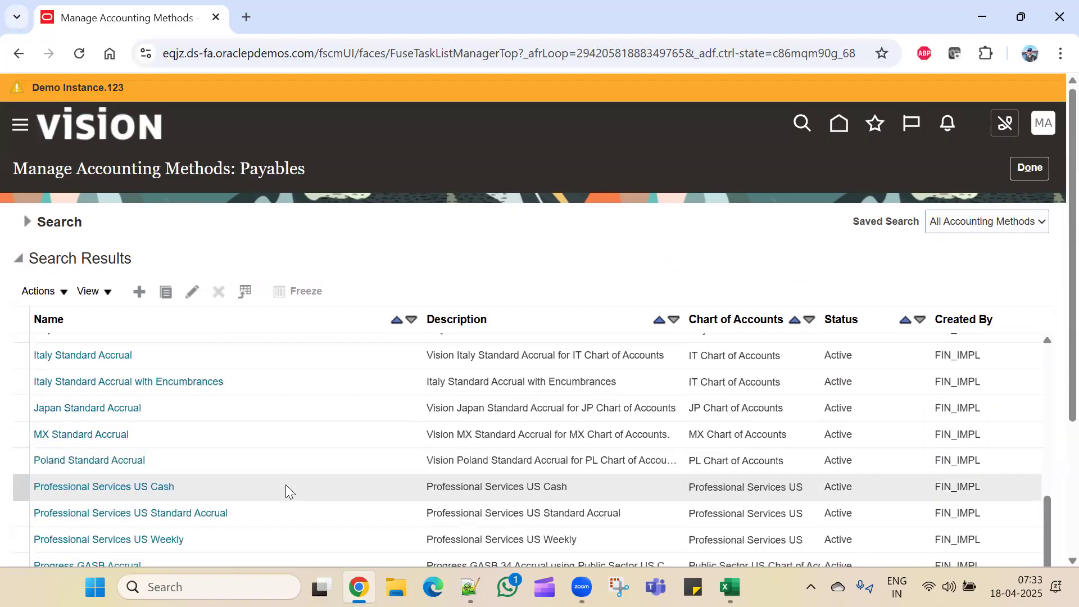
scroll(287, 450, "up", 2)
scroll(1053, 288, "down", 3)
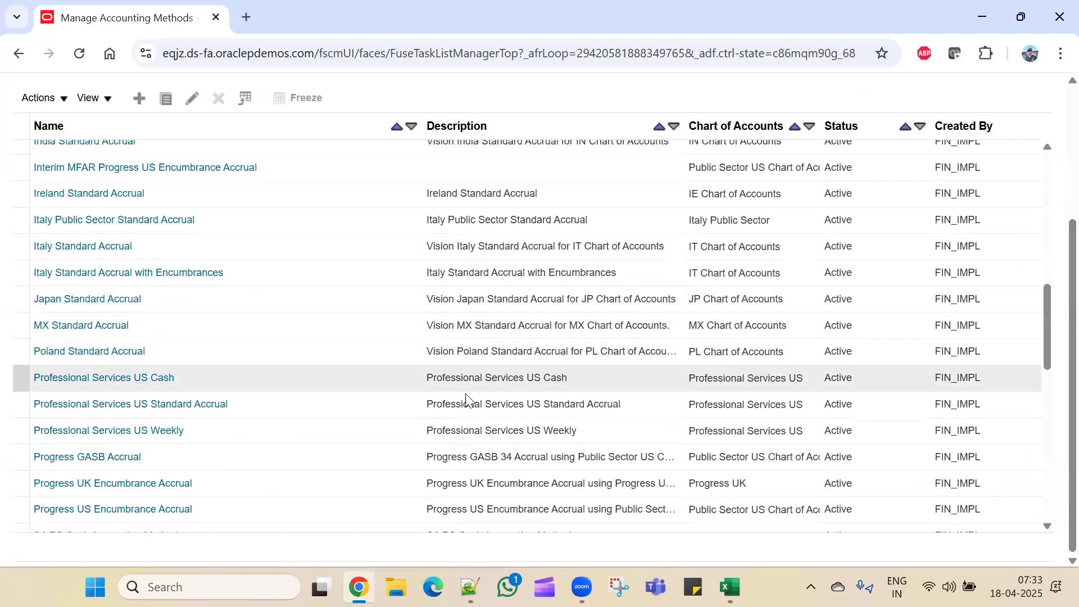
scroll(337, 444, "down", 1)
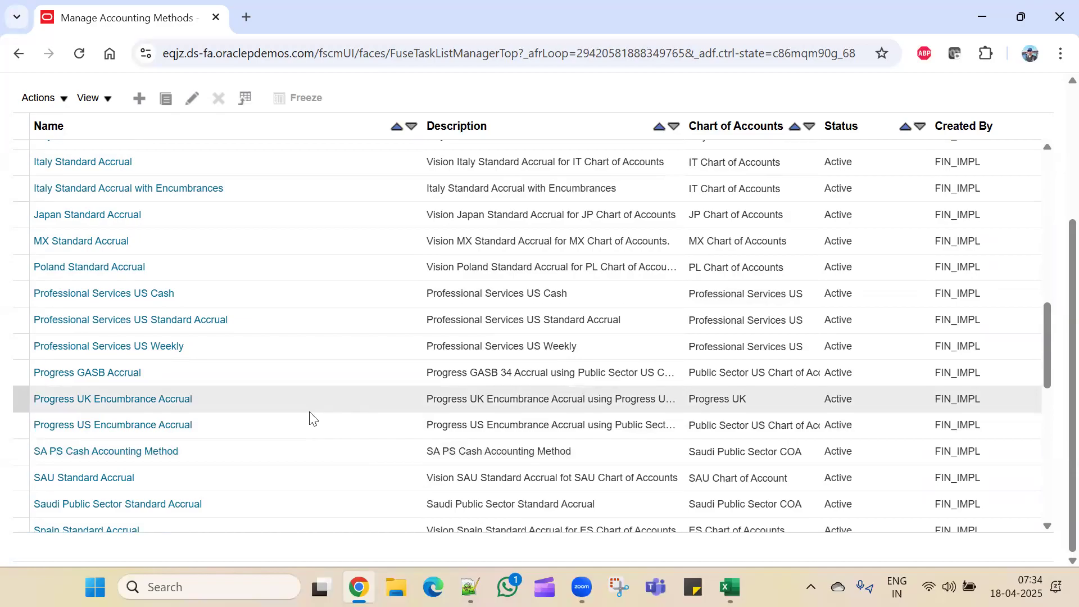
scroll(279, 404, "up", 15)
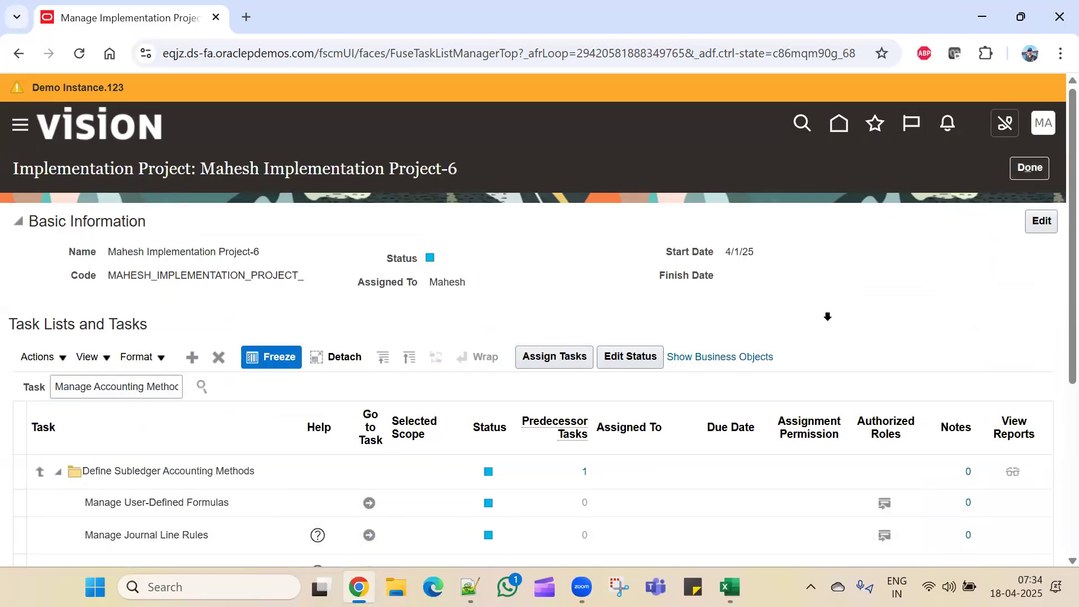
- Review the tasks listed under Define Subledger Accounting Methods in the implementation project
scroll(893, 277, "down", 3)
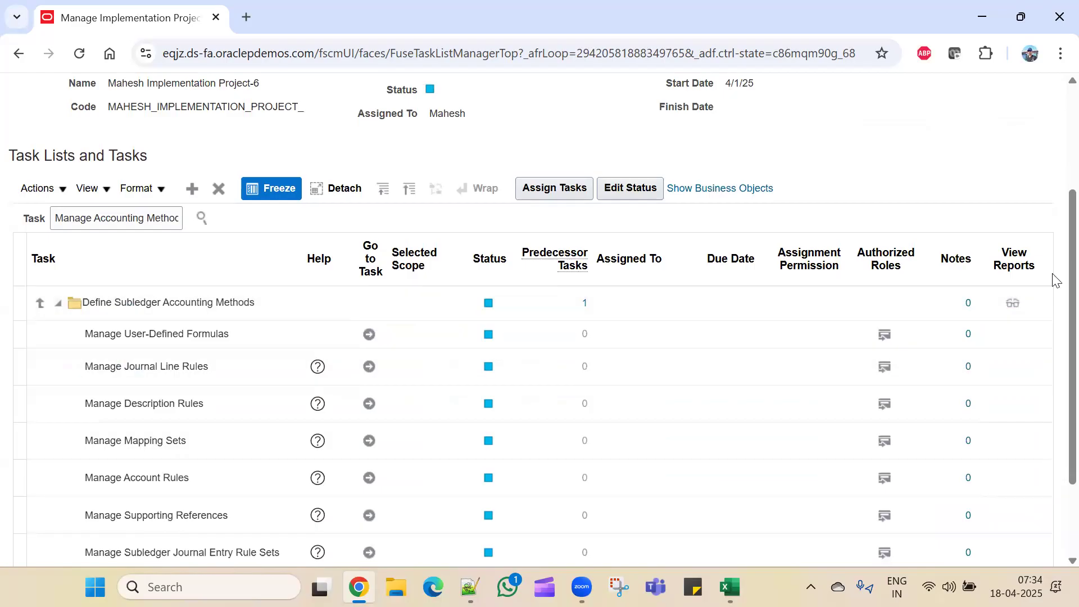
scroll(1052, 279, "down", 2)
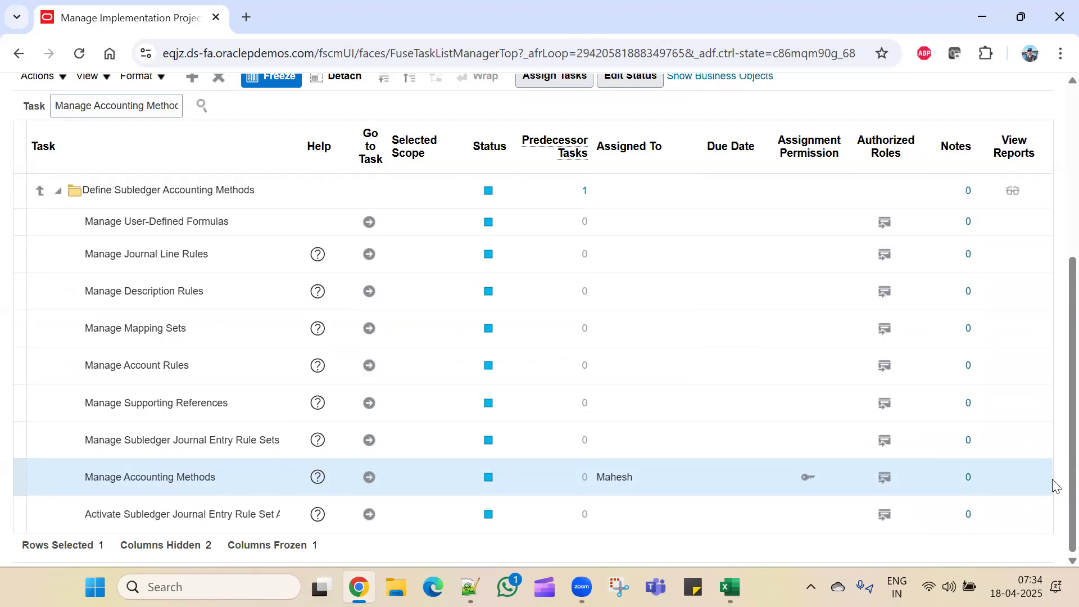
scroll(1052, 478, "up", 5)
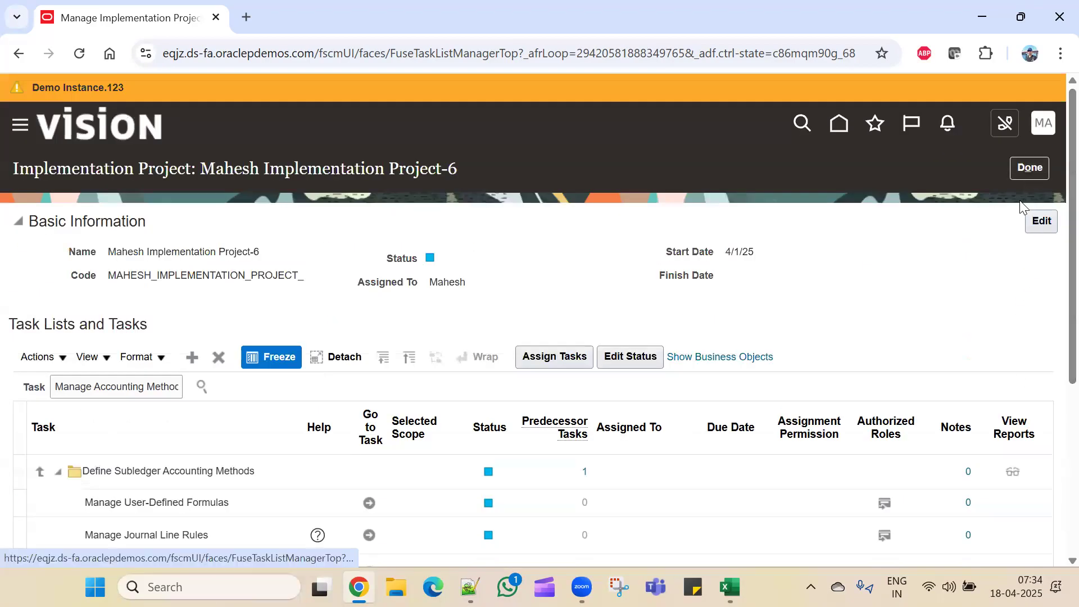
left_click(1031, 169)
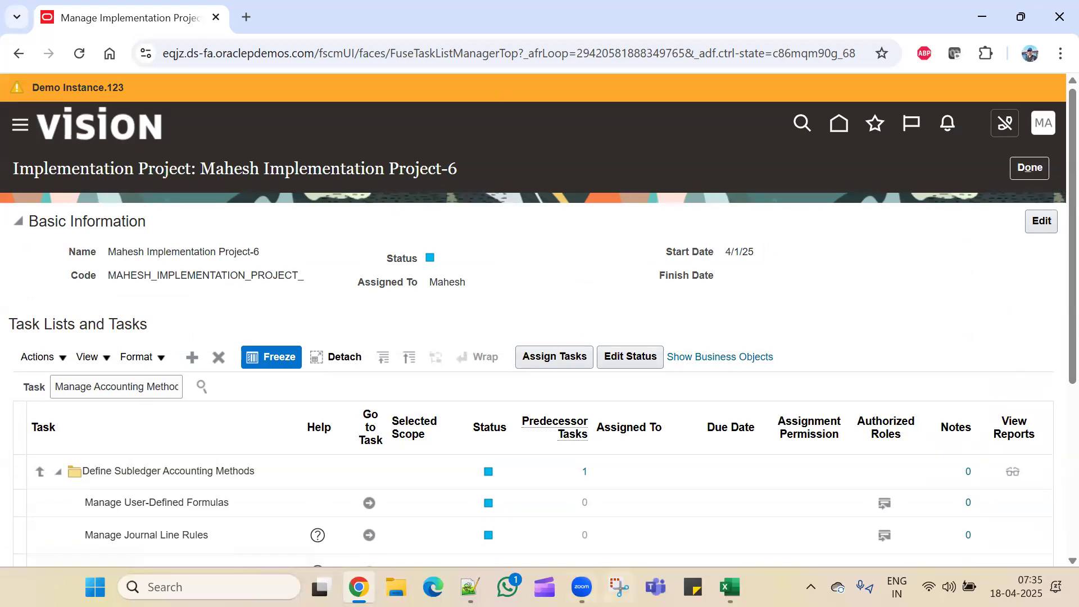
- Switch to the Excel setup tracker and select the Chart Of Accounts Deployment block, A6:E14, on the Setups sheet
left_click(730, 586)
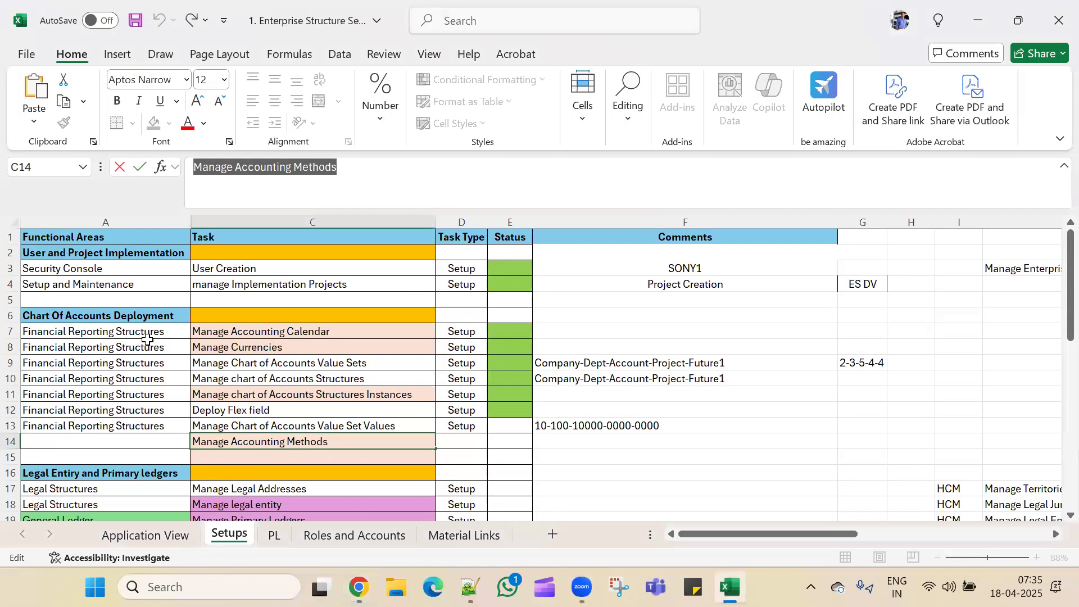
left_click_drag(140, 313, 494, 443)
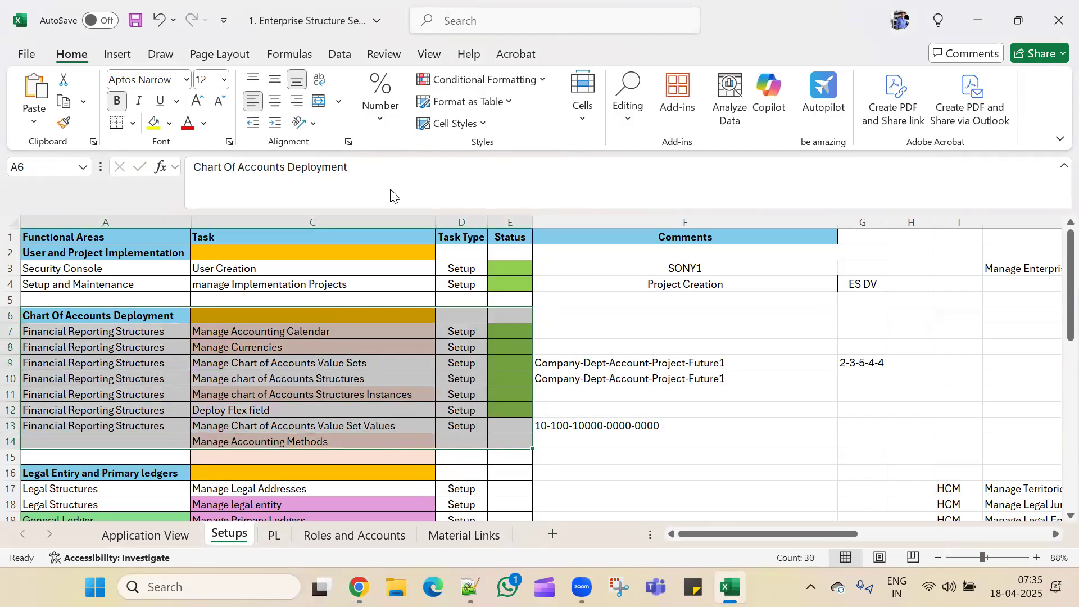